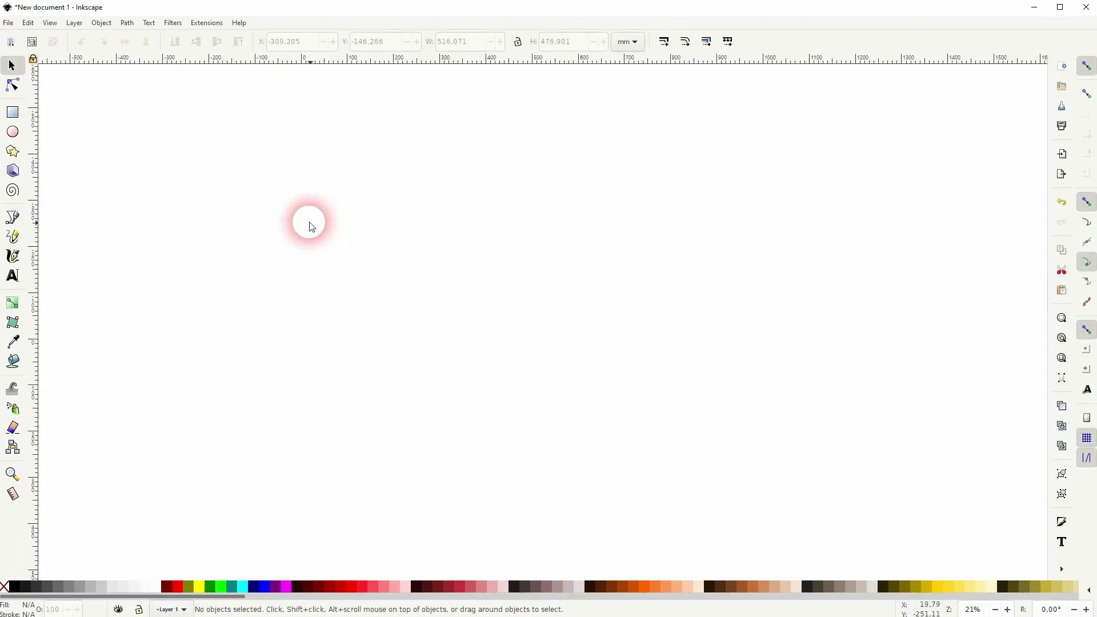
Draw rectangles for two stacked cake tiers, a thin wide base strip and a narrow candle.
left_click(13, 112)
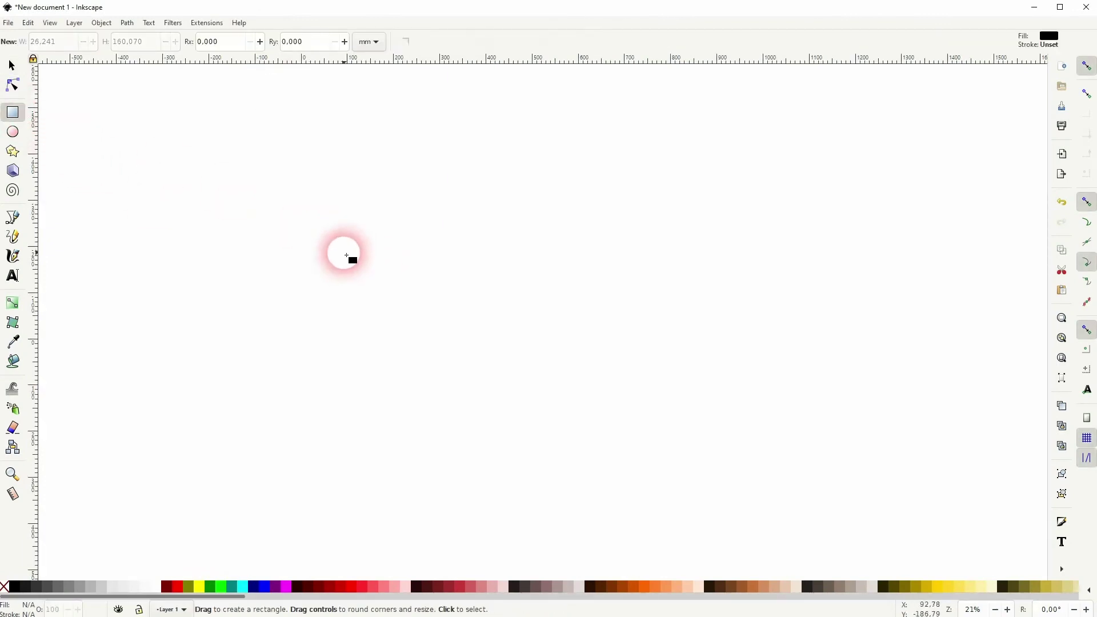
left_click_drag(341, 251, 527, 332)
mouse_move(324, 329)
left_mouse_down()
mouse_move(582, 388)
mouse_move(568, 422)
mouse_move(561, 407)
mouse_move(582, 404)
left_mouse_up()
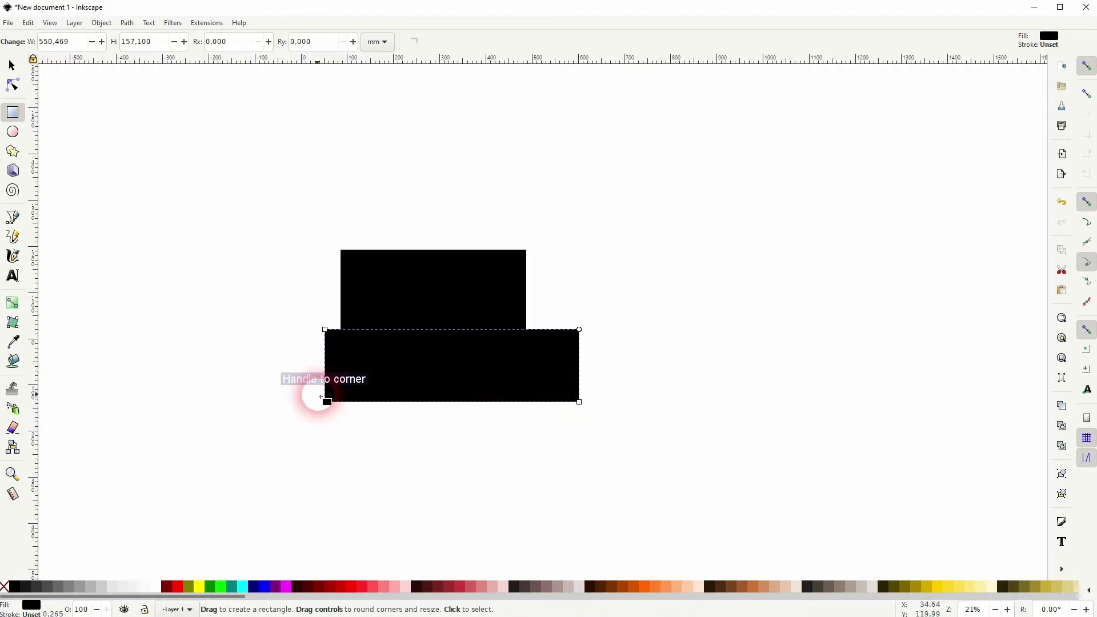
left_click_drag(307, 399, 598, 415)
left_click_drag(479, 154, 486, 174)
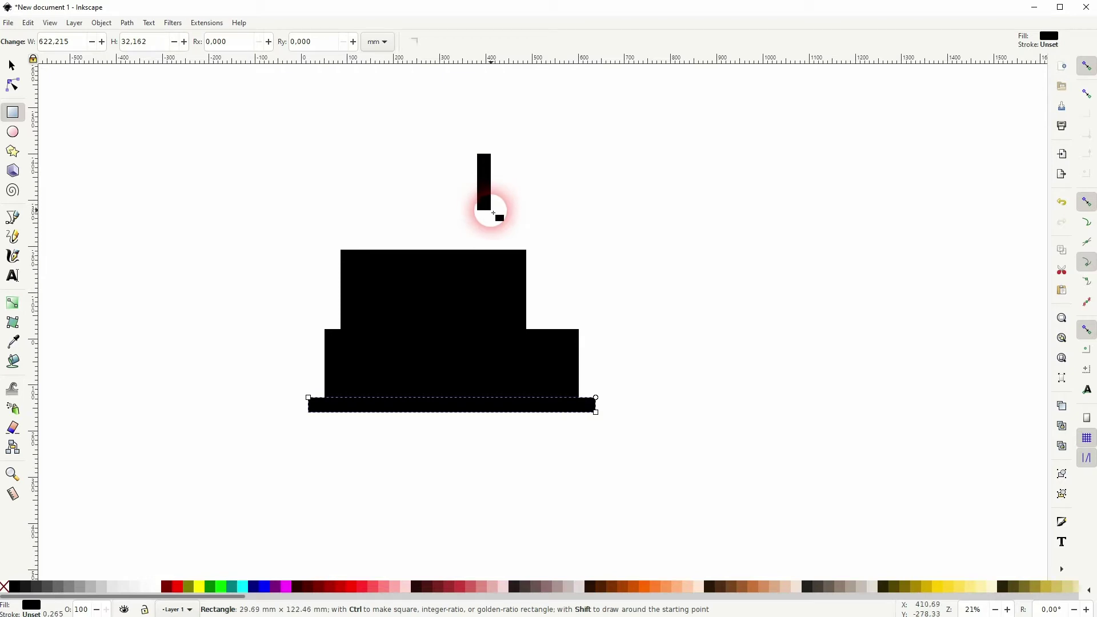
left_click_drag(493, 213, 491, 214)
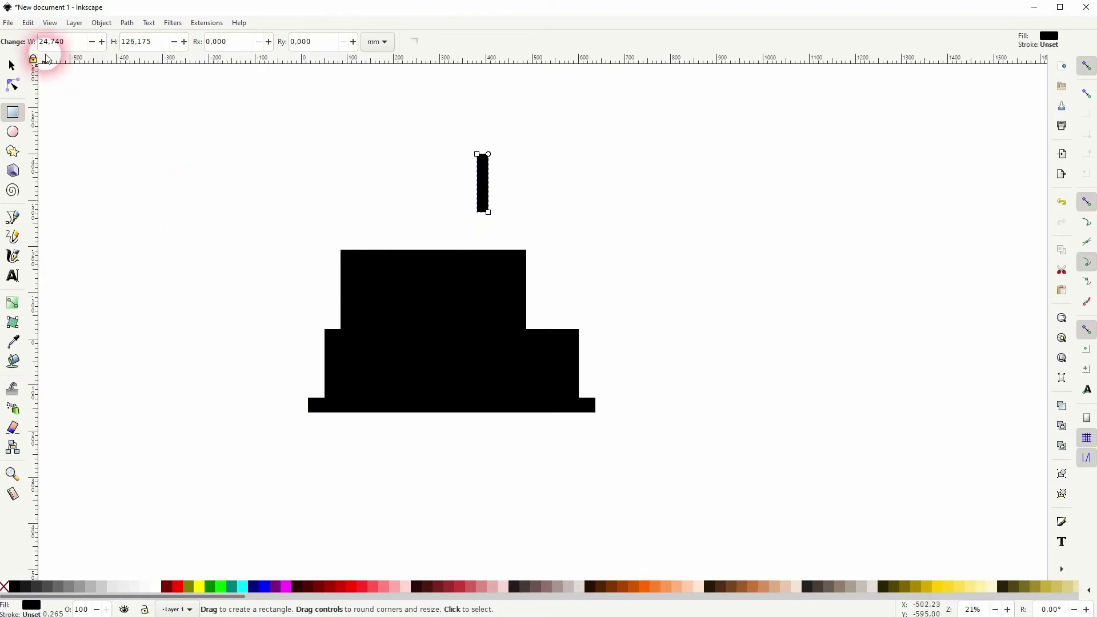
left_click(13, 67)
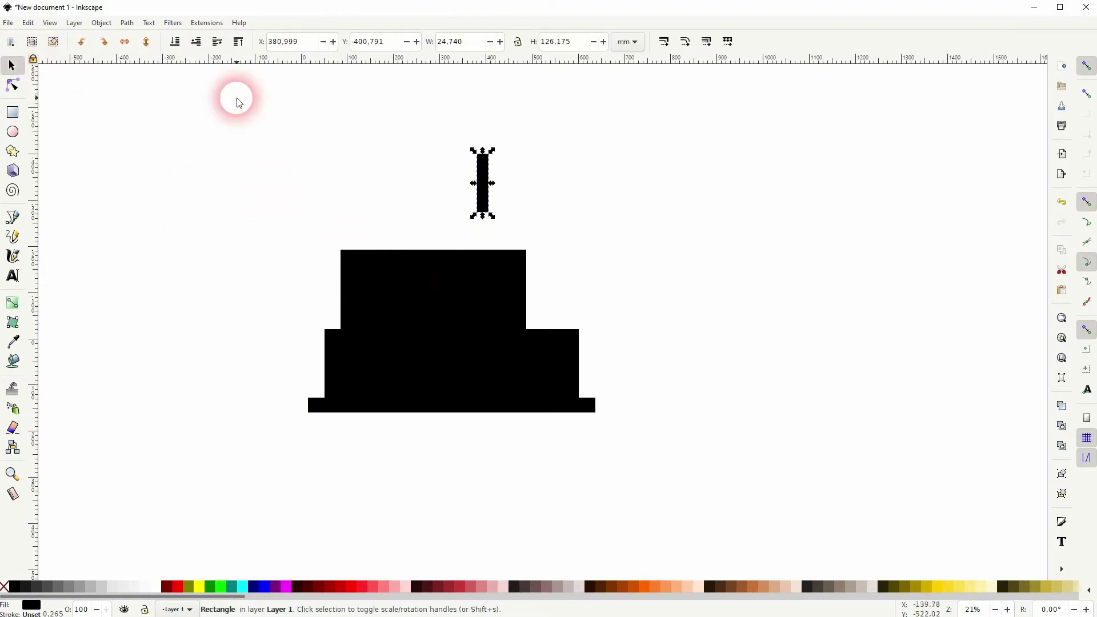
Centre all four cake rectangles on a common vertical axis with Align and Distribute.
left_click_drag(238, 100, 683, 464)
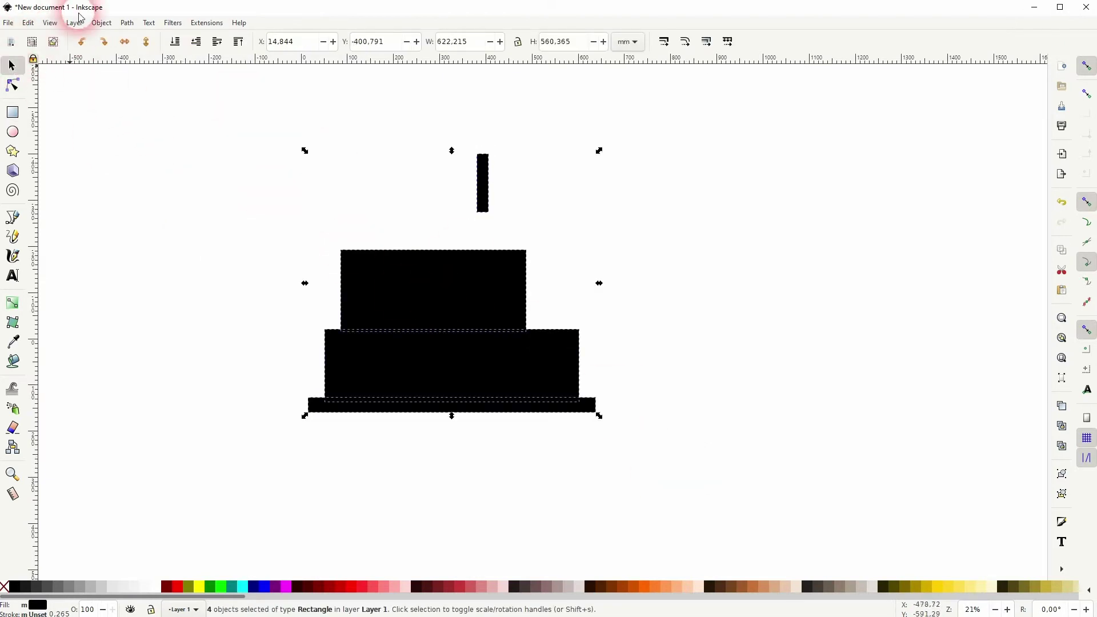
left_click(95, 22)
left_click(155, 380)
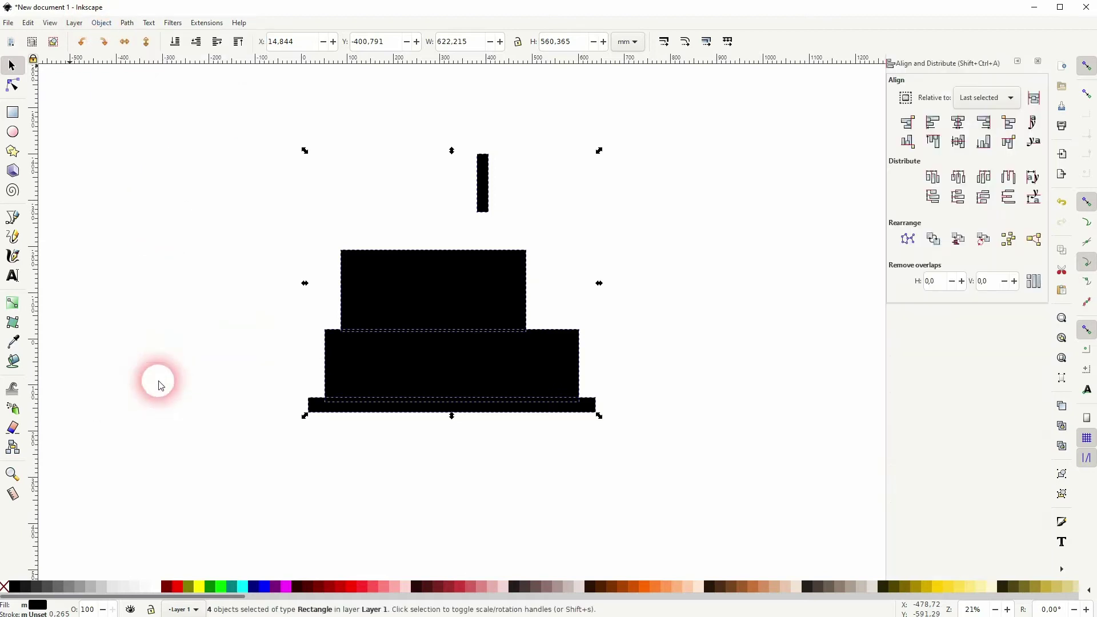
left_click(960, 122)
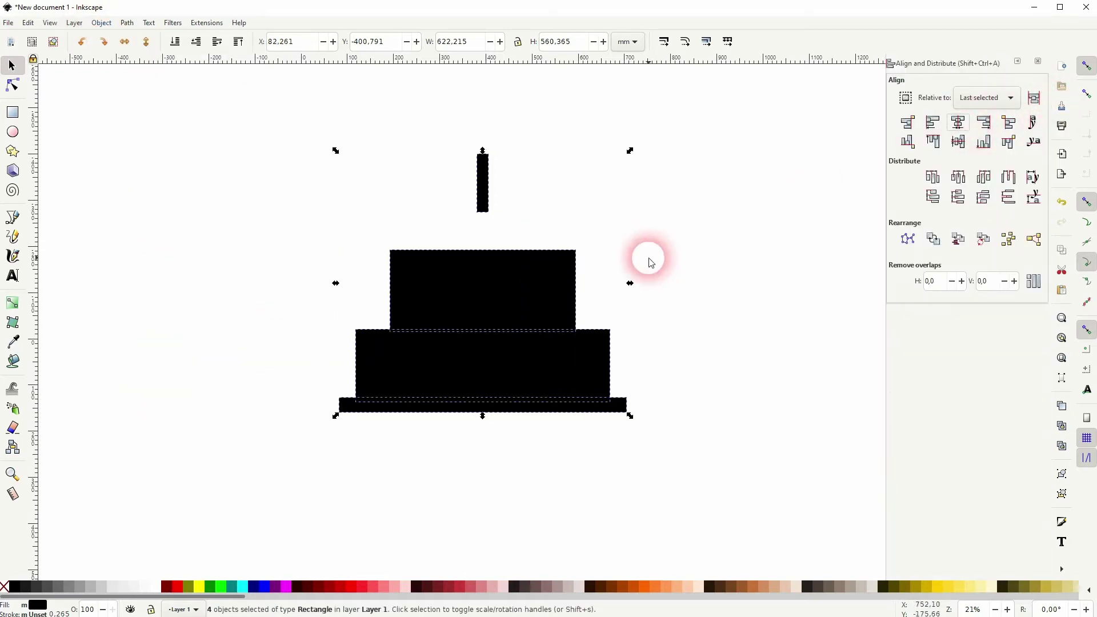
left_click(736, 332)
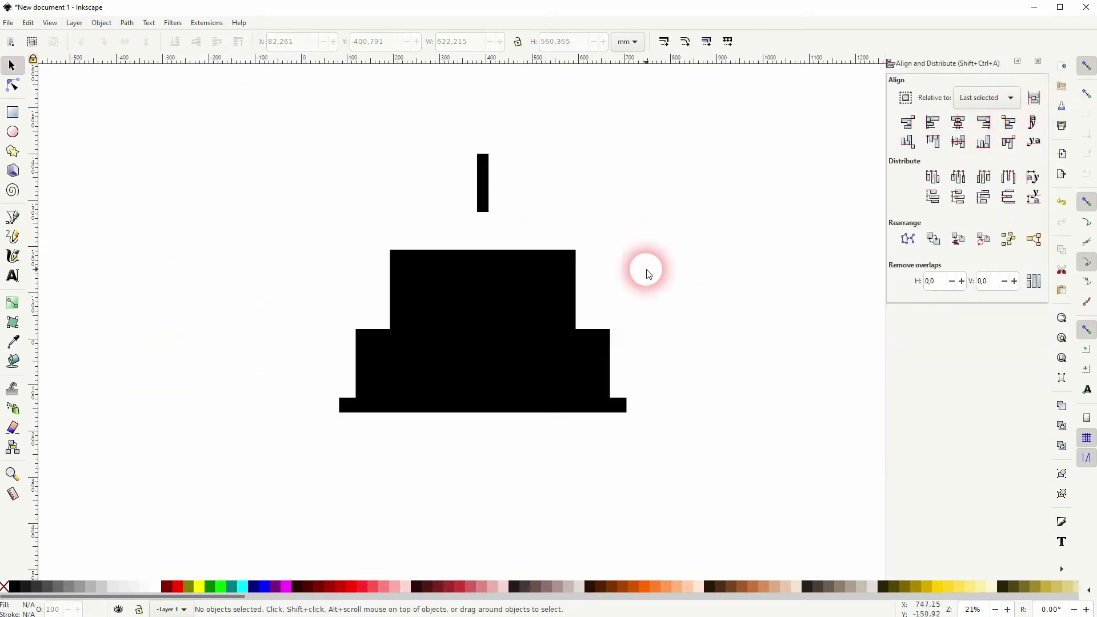
Move the candle down onto the top tier and stretch it taller.
left_click(486, 187)
left_click_drag(488, 187, 531, 235)
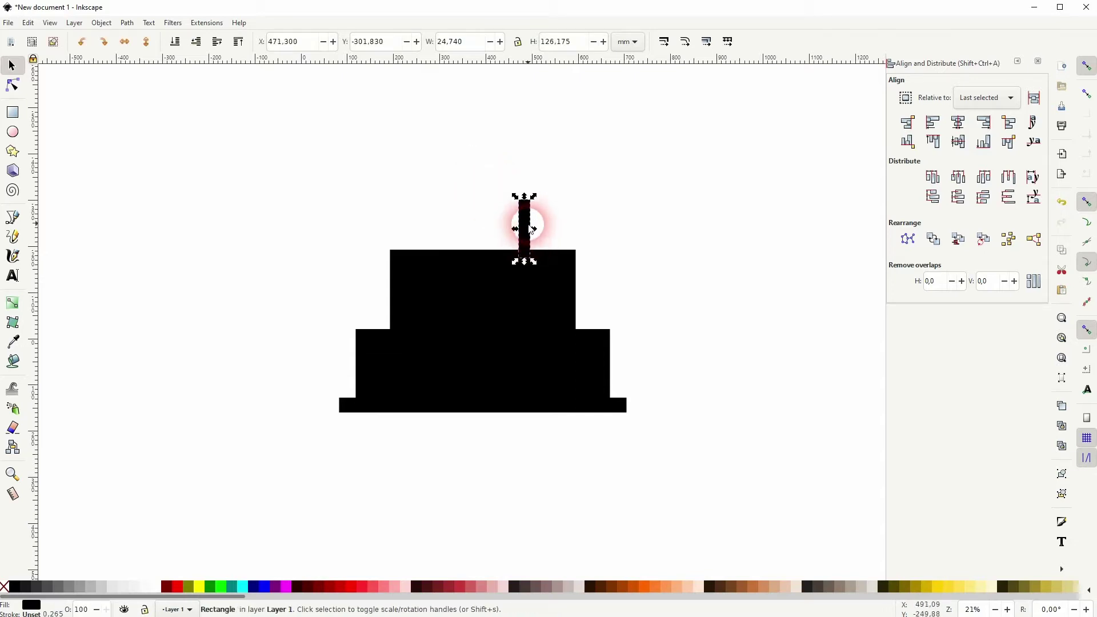
left_click_drag(529, 197, 526, 185)
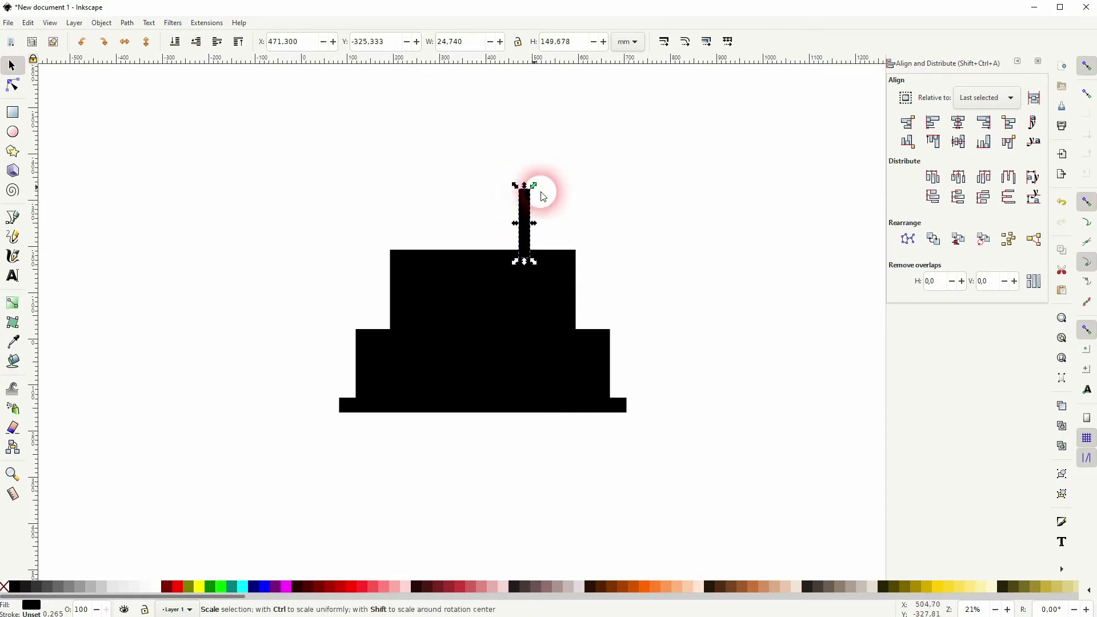
left_click(682, 237)
left_click_drag(697, 246, 497, 294)
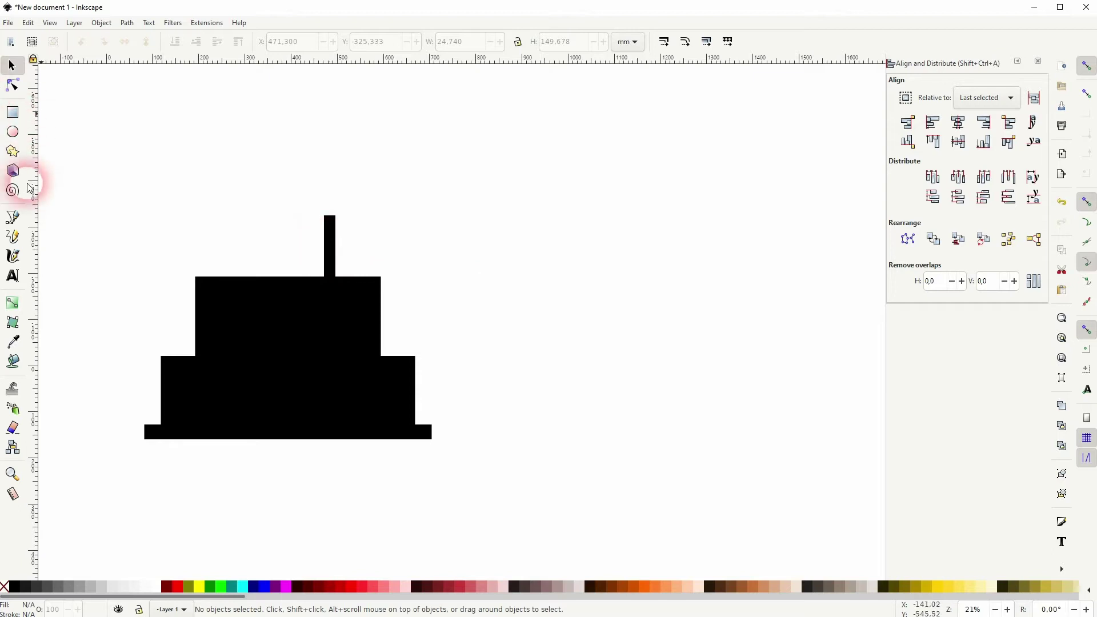
Draw a vertical wick line above the candle and centre it on the candle.
left_click(13, 218)
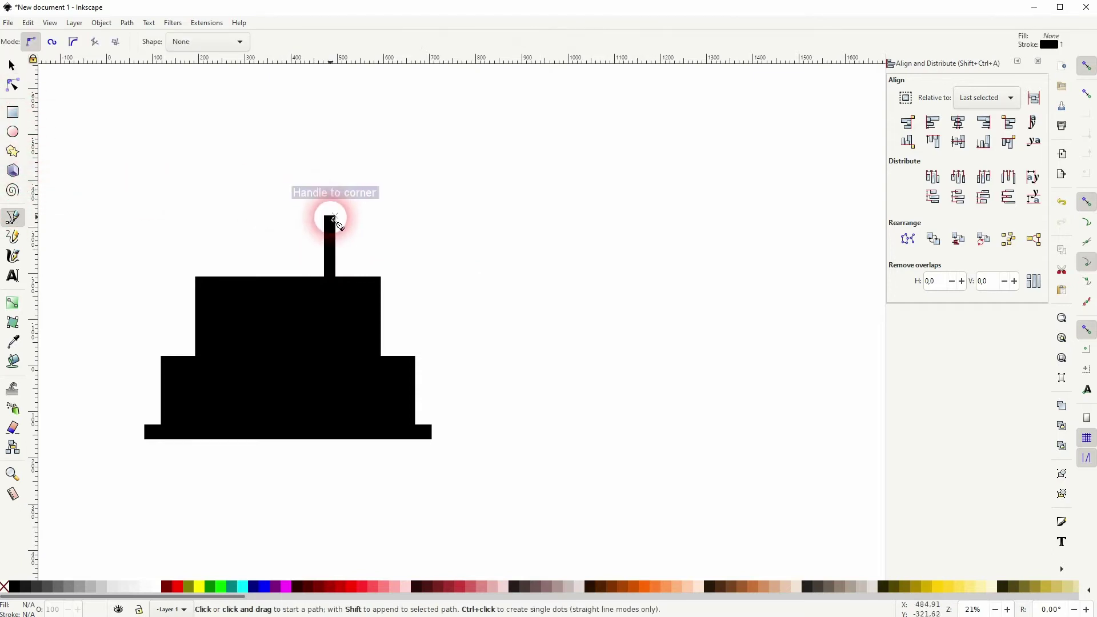
scroll(335, 221, "up", 4)
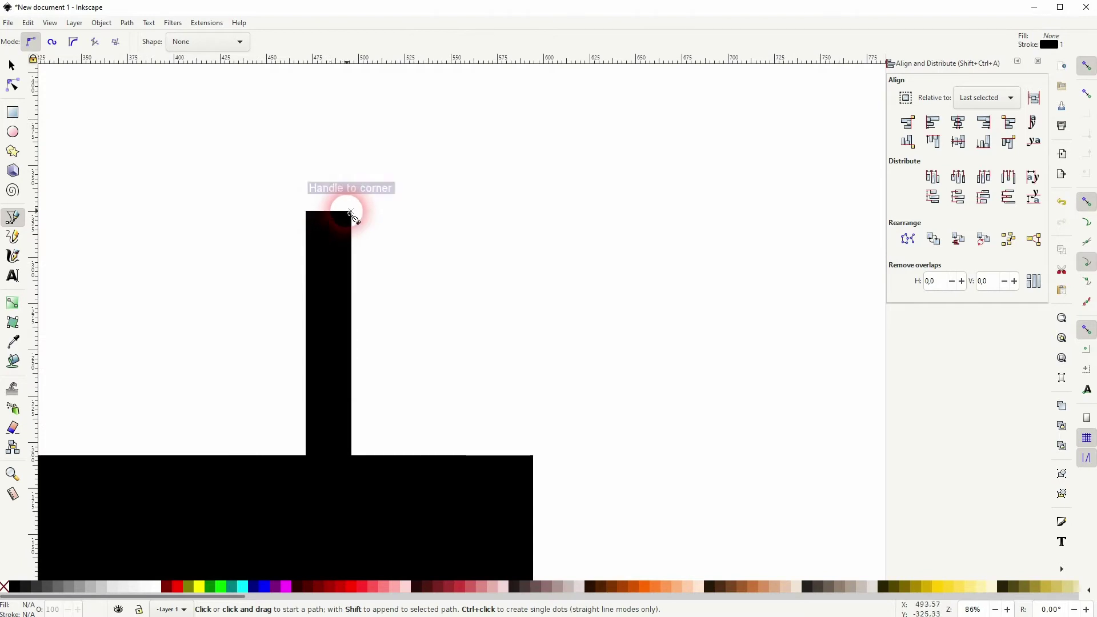
left_click(351, 211)
left_click(352, 143)
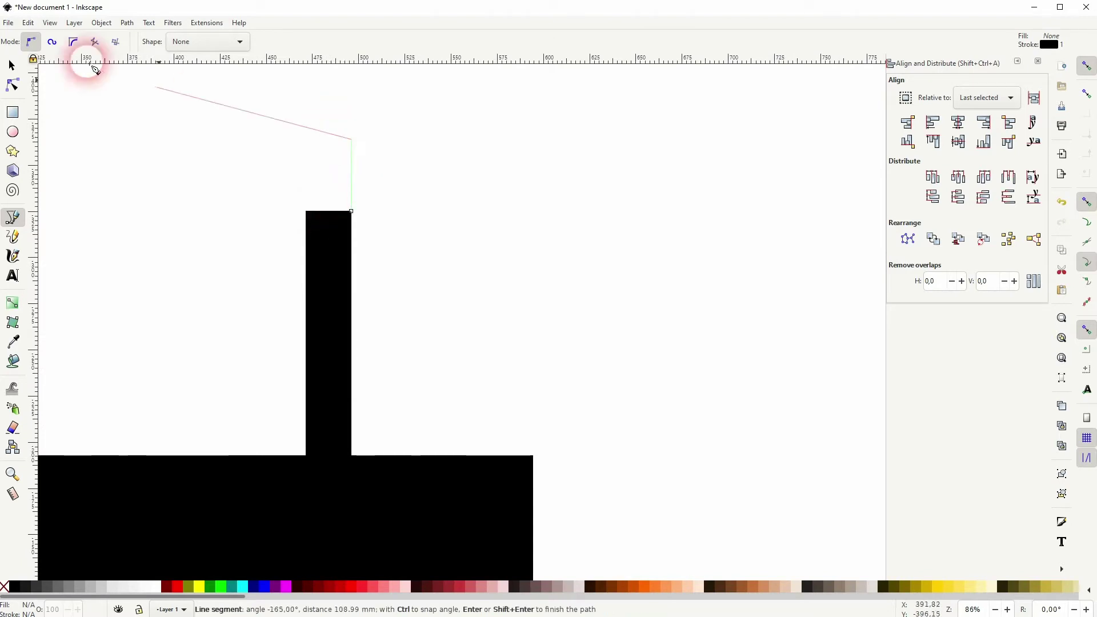
left_click(12, 65)
left_click(338, 347, "shift")
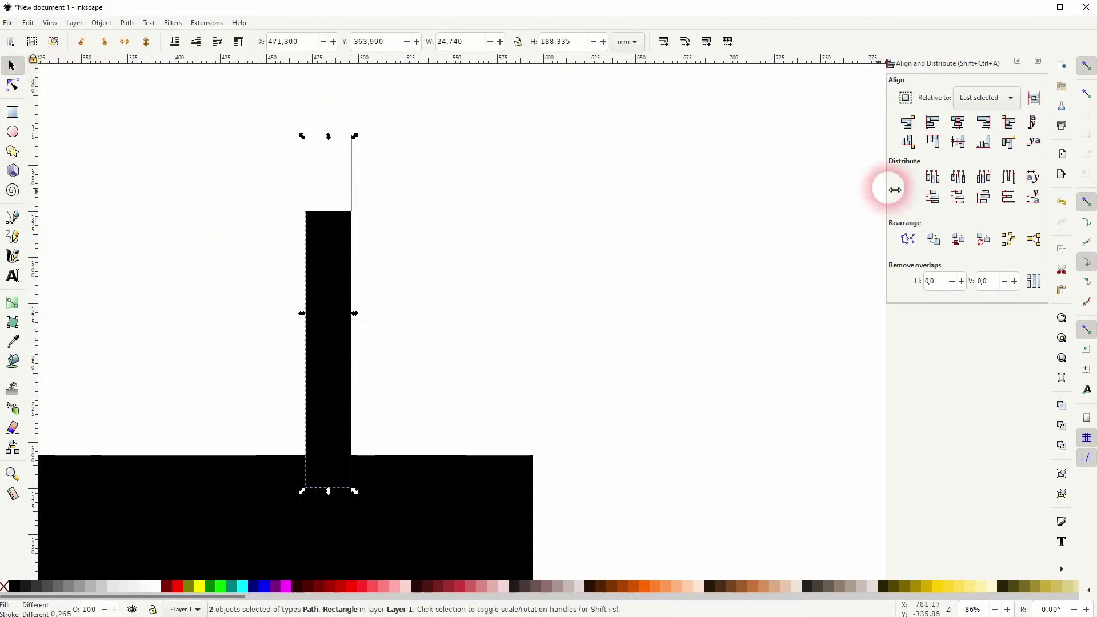
left_click(958, 122)
left_click(455, 244)
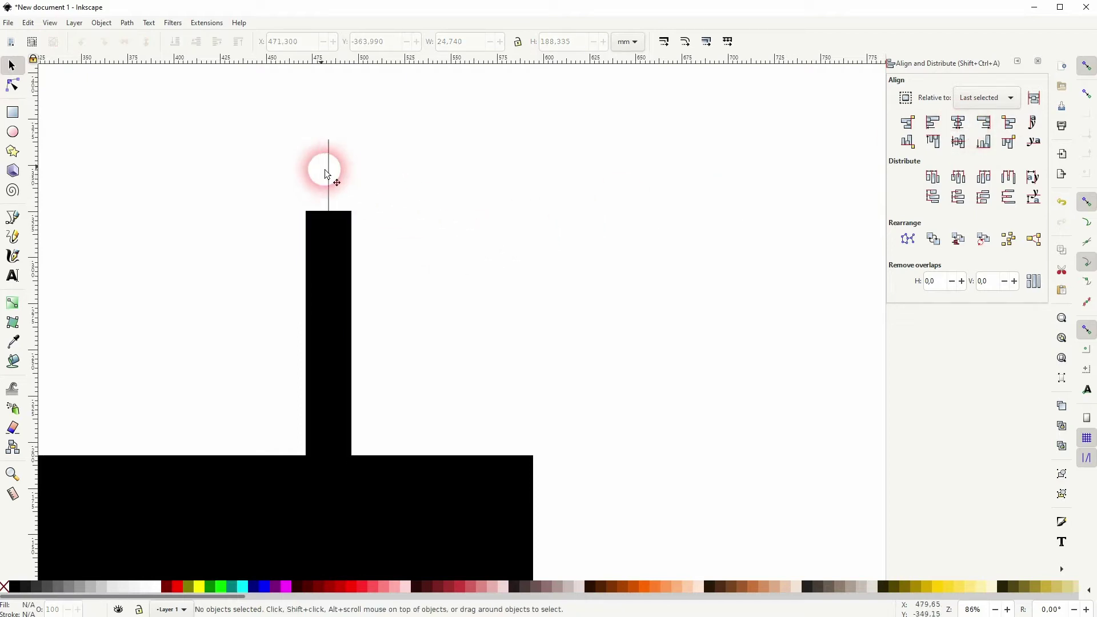
Give the wick a 5 mm stroke width and move it down onto the candle top.
left_click(103, 23)
left_click(128, 50)
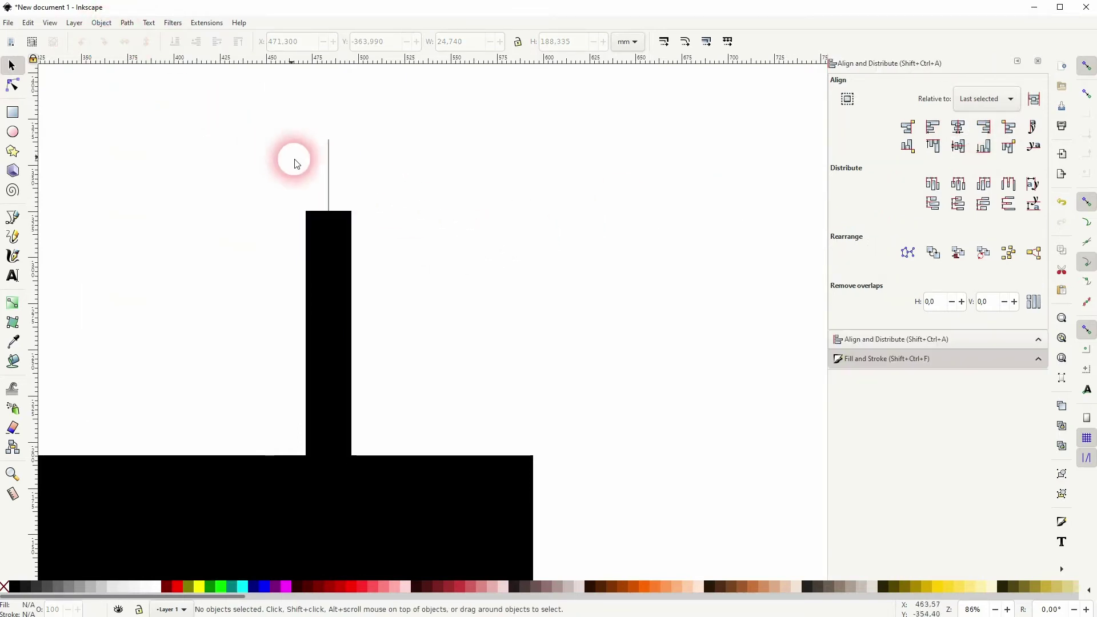
left_click(329, 182)
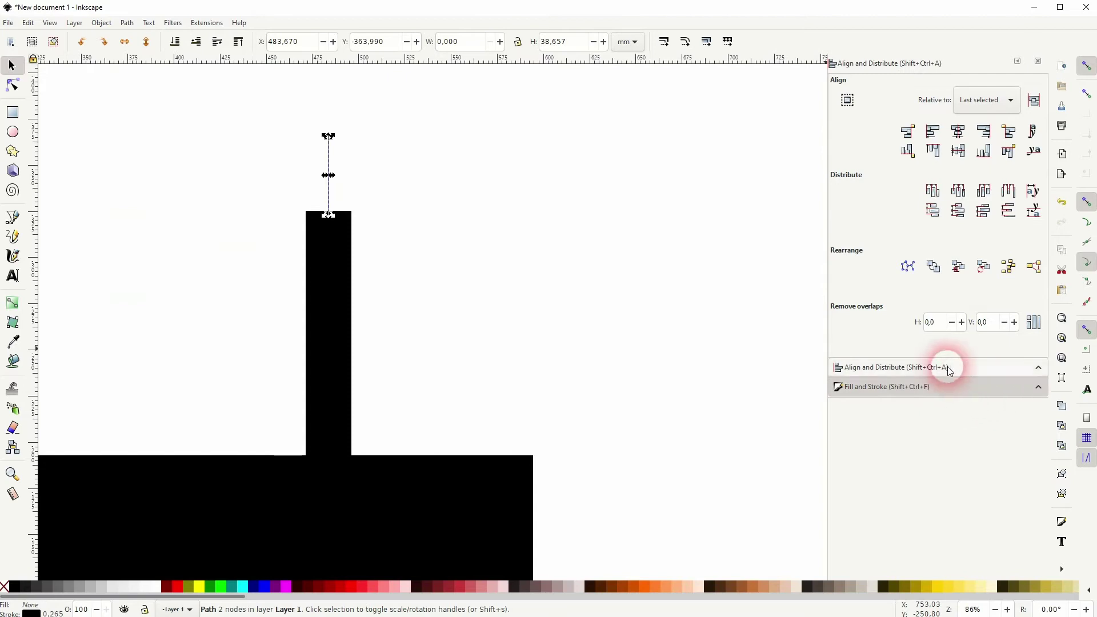
left_click(939, 387)
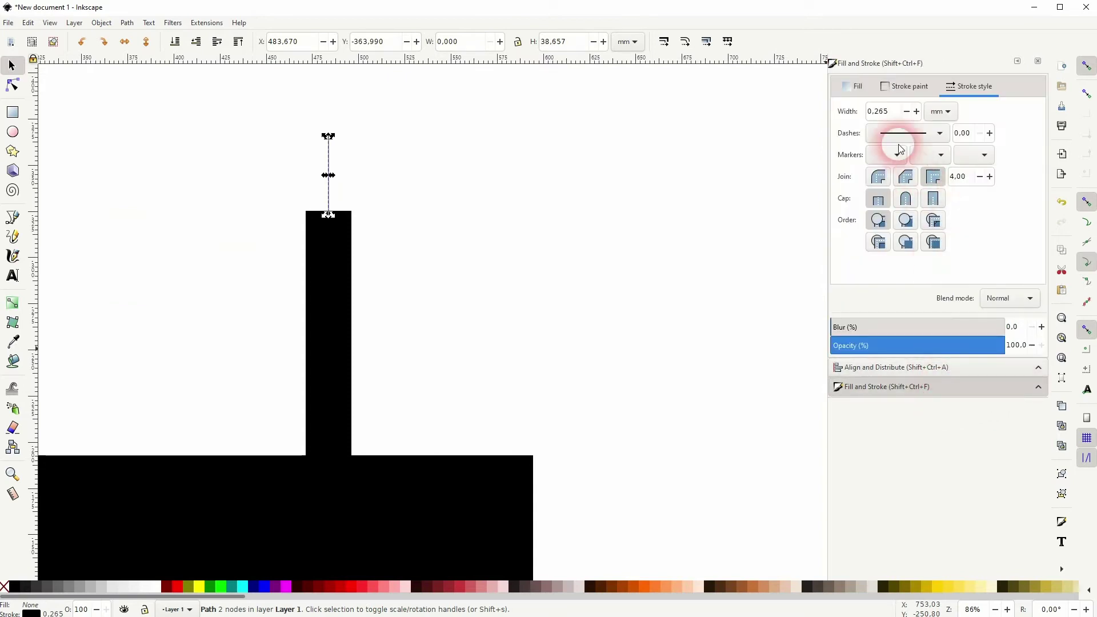
left_click_drag(899, 114, 850, 113)
type("5")
key("Return")
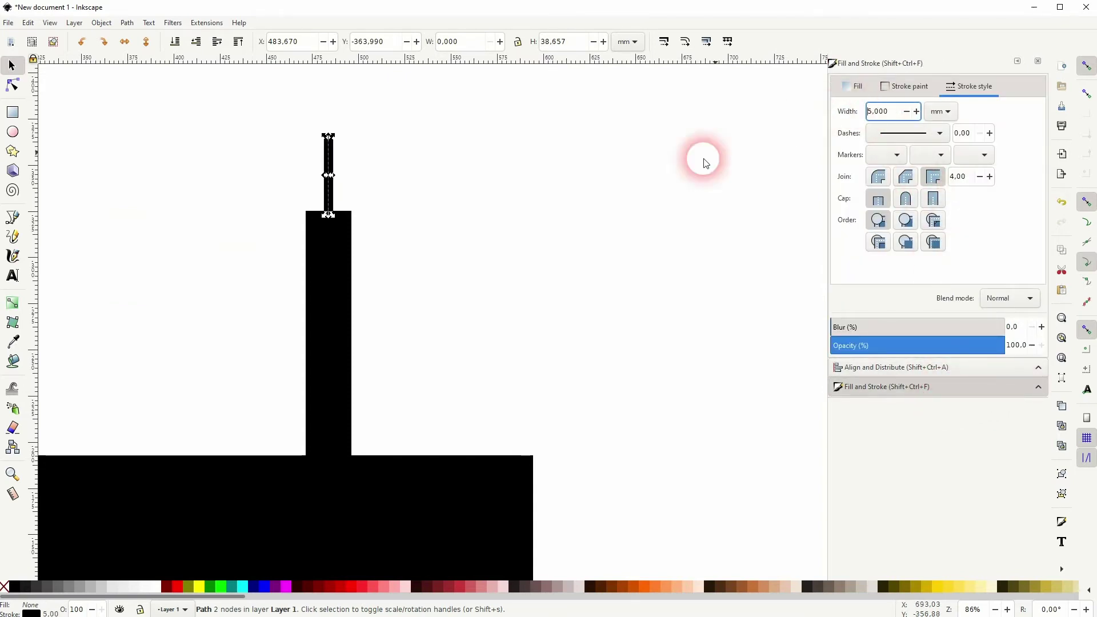
left_click(480, 279)
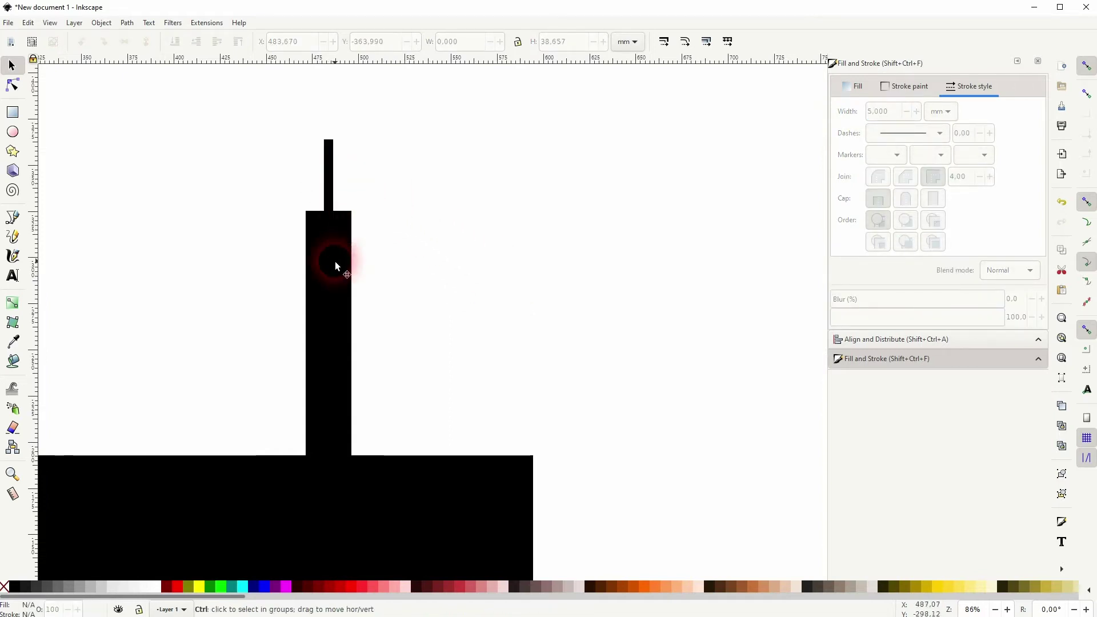
scroll(336, 265, "down", 2)
left_click(333, 236)
left_click_drag(333, 235, 333, 242)
Draw a circular flame above the wick with the ellipse tool.
left_click(373, 253)
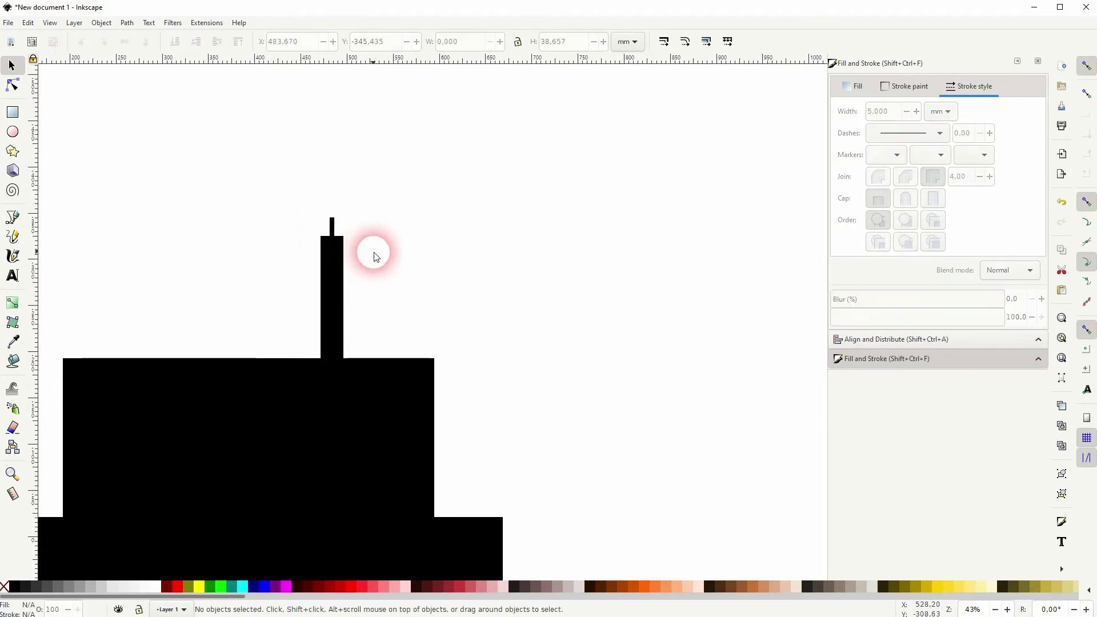
left_click(13, 132)
mouse_move(333, 216)
left_mouse_down()
mouse_move(362, 186)
mouse_move(422, 158)
mouse_move(399, 151)
left_mouse_up()
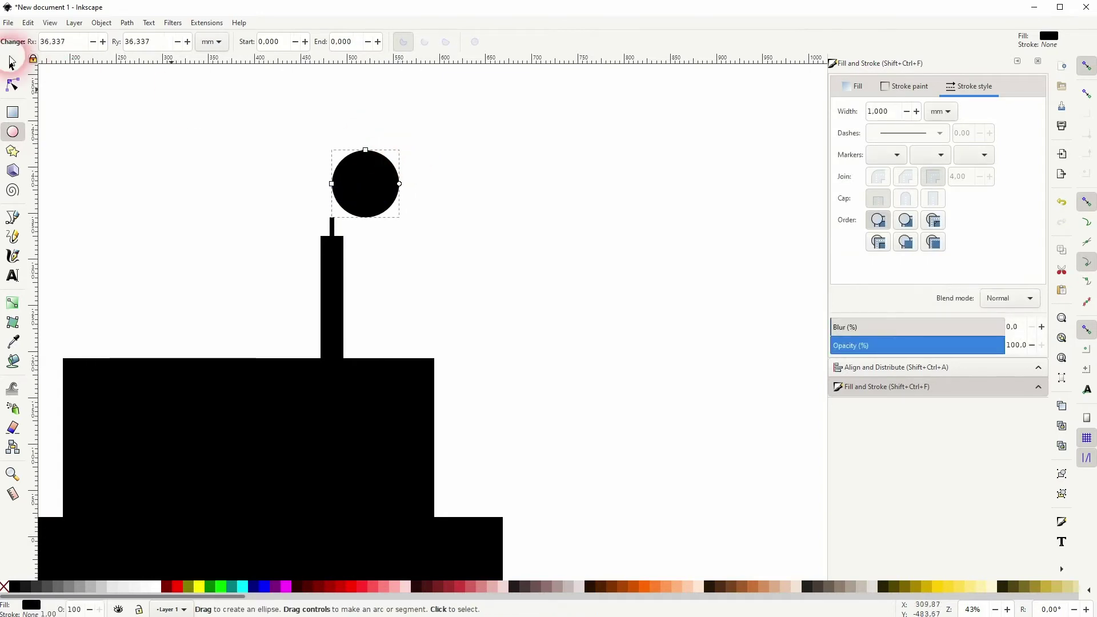
left_click(12, 68)
Centre the circle over the candle and nudge it down to sit just above the stick.
scroll(363, 174, "up", 2)
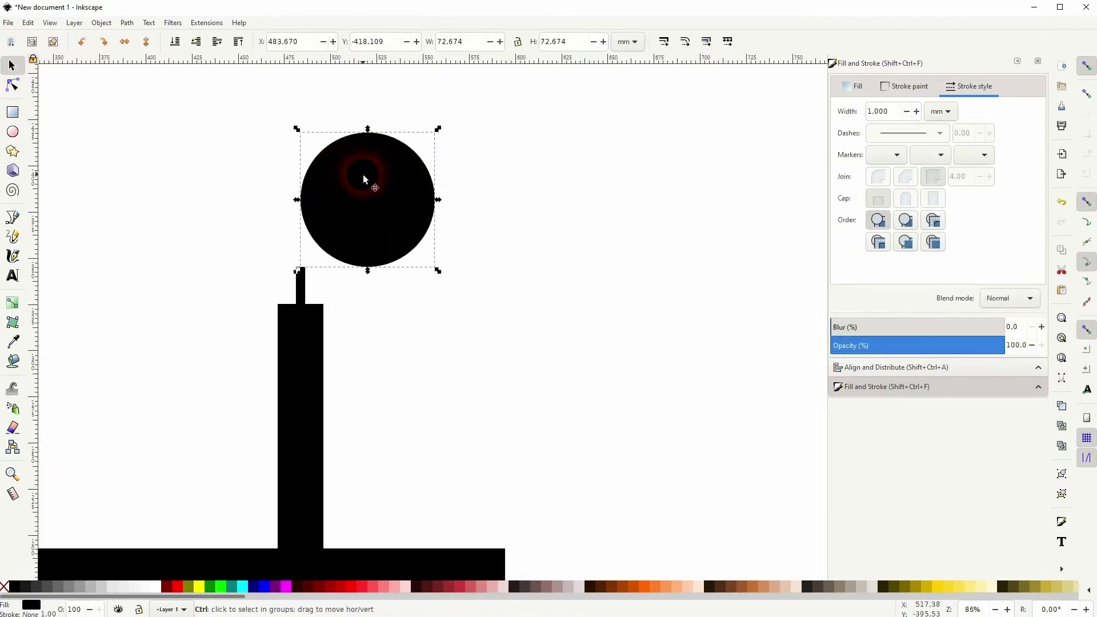
left_click(293, 425, "shift")
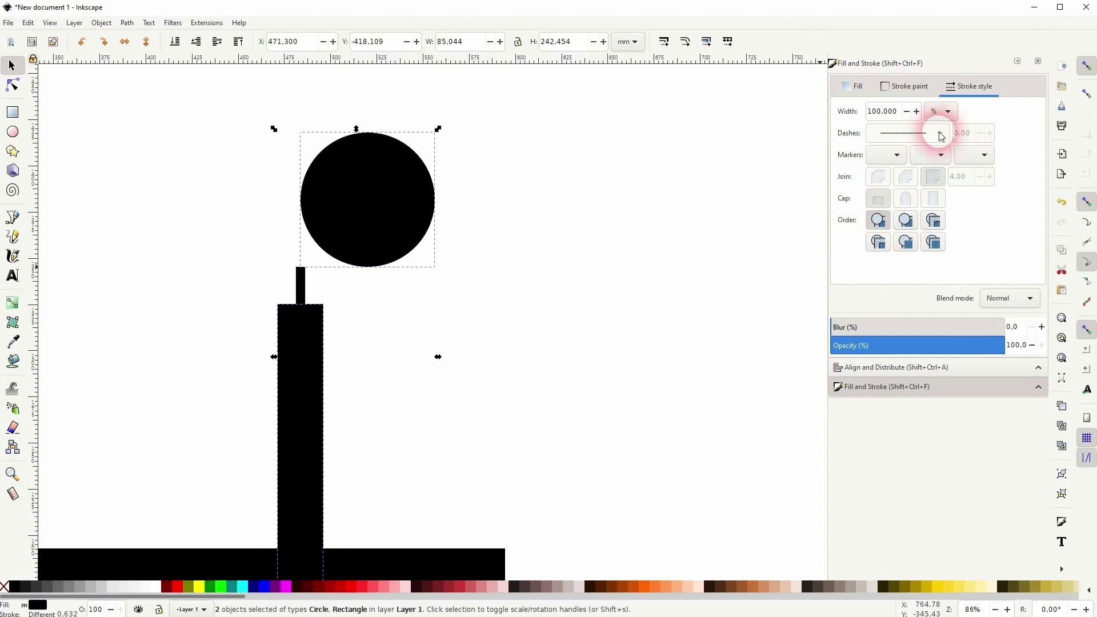
left_click(934, 367)
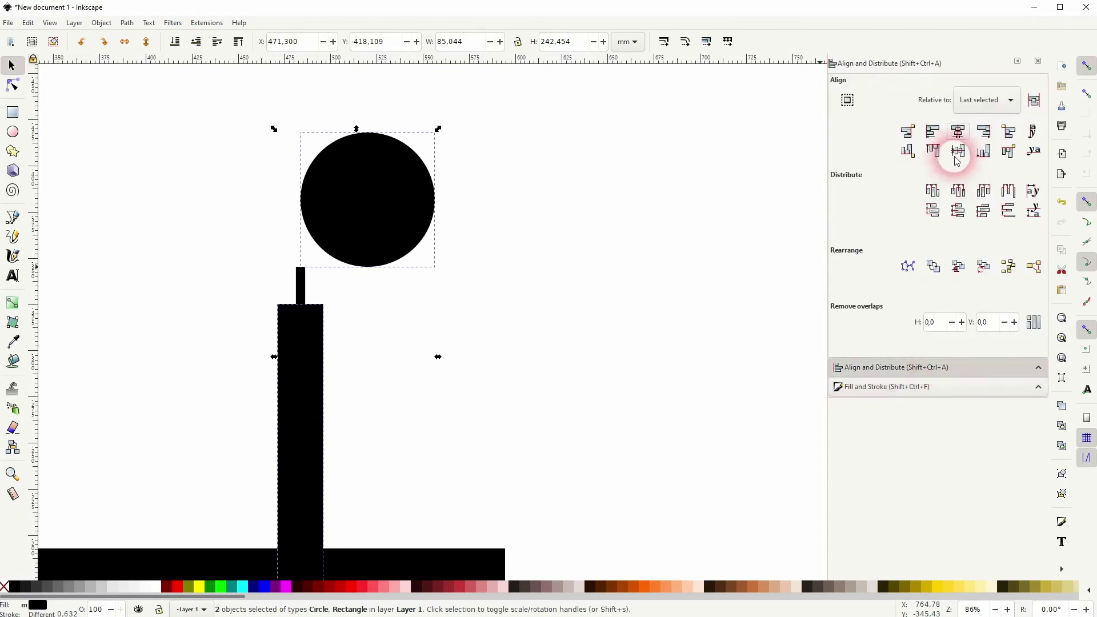
left_click(960, 133)
left_click(490, 279)
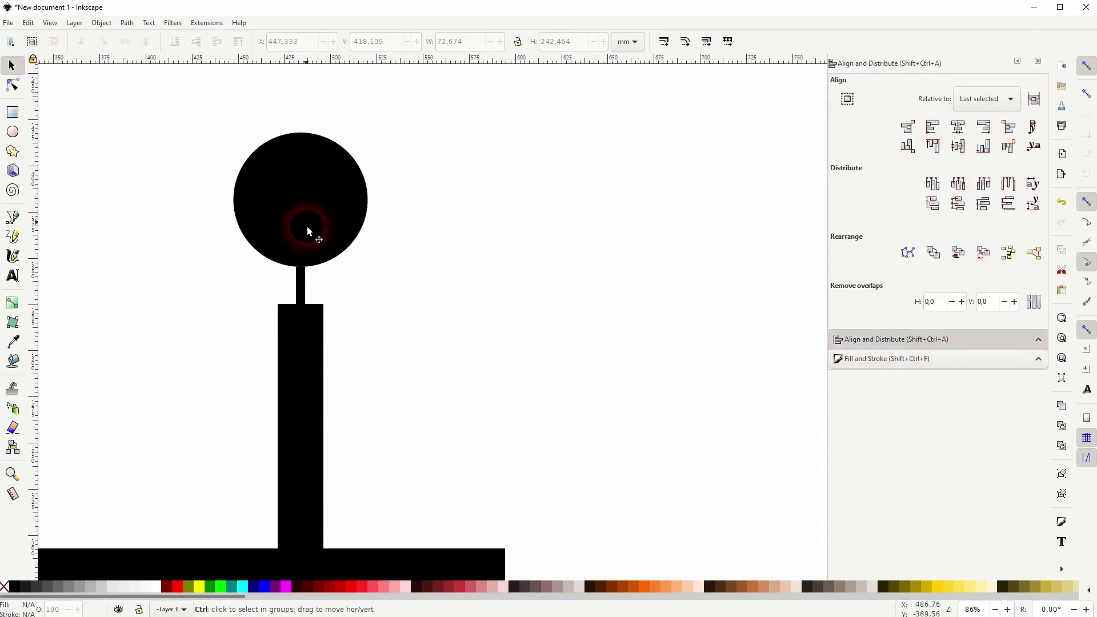
left_click_drag(307, 227, 308, 241)
scroll(387, 345, "down", 2)
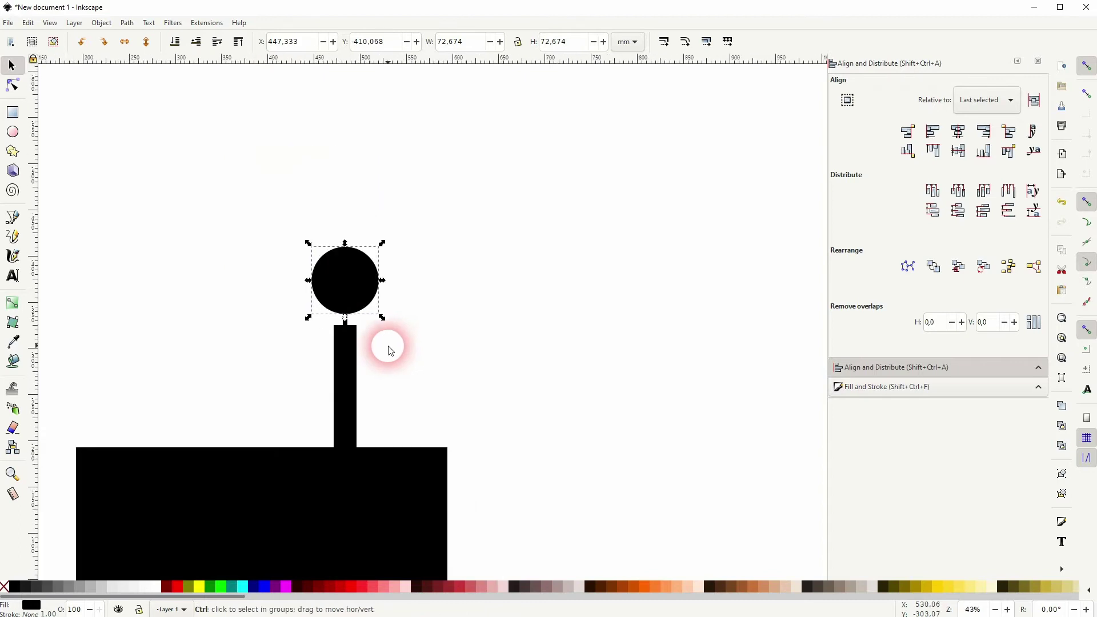
scroll(388, 347, "up", 1)
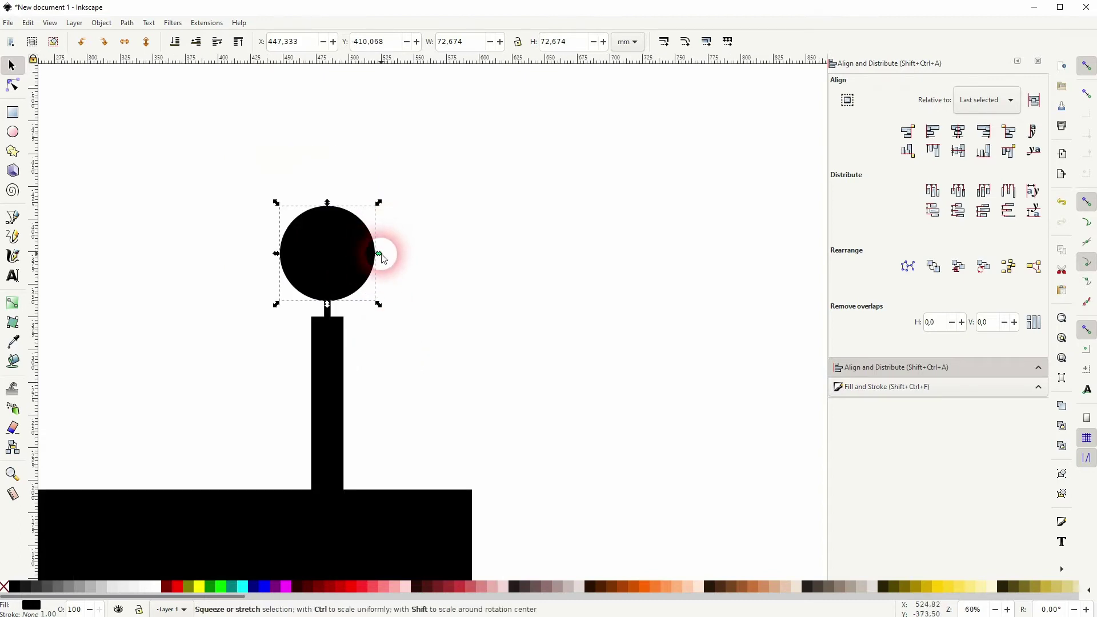
Convert the circle to a path and turn its top node into a point.
left_click(12, 86)
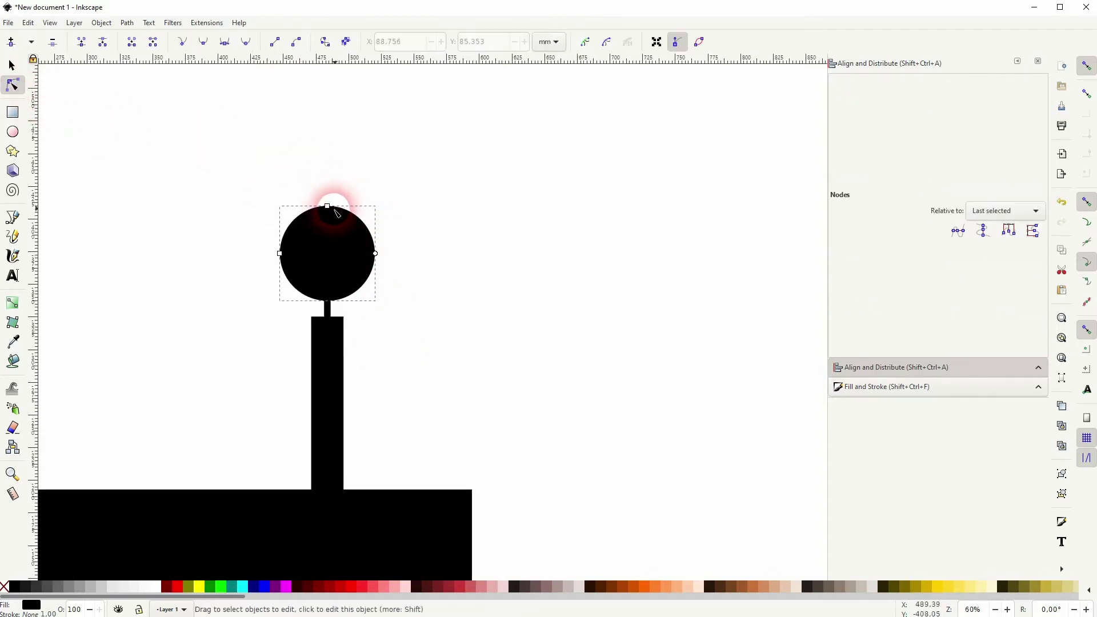
left_click(328, 206)
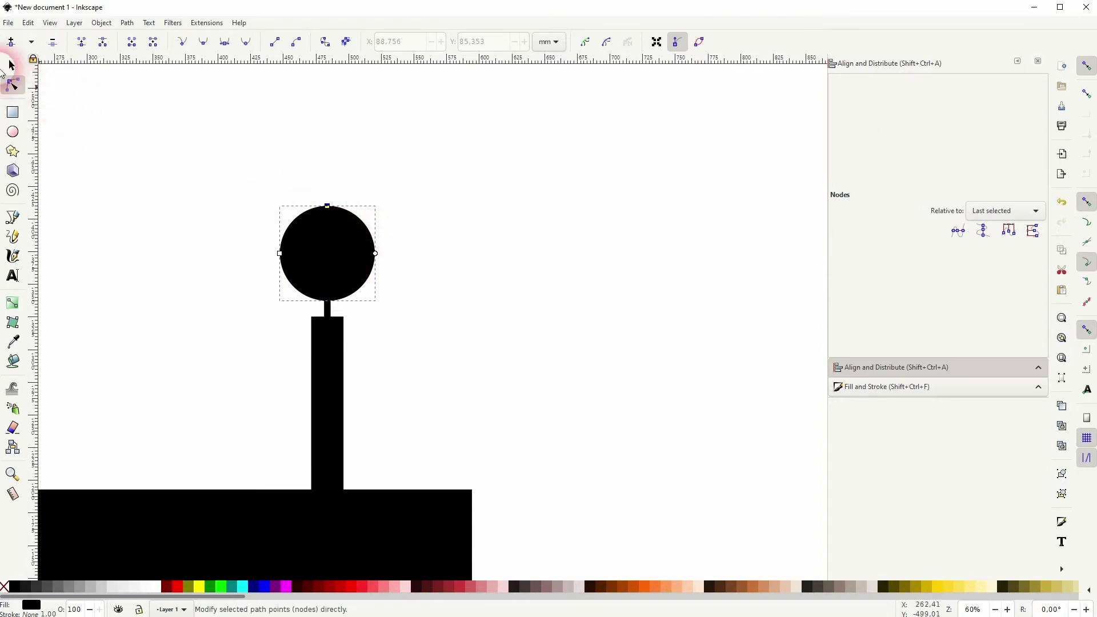
left_click(12, 66)
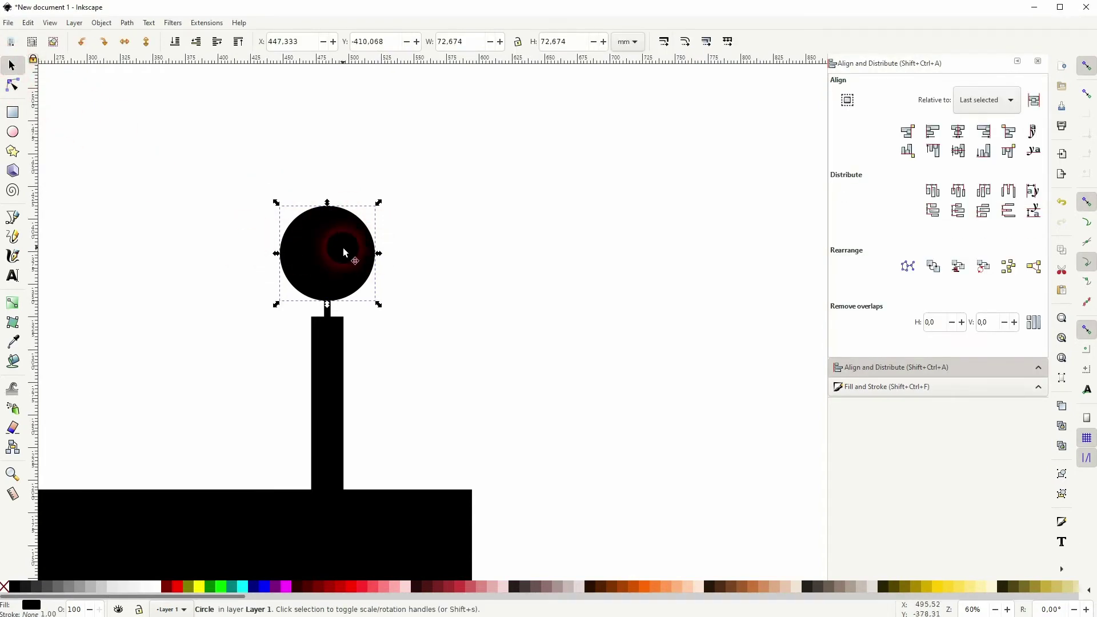
left_click(102, 23)
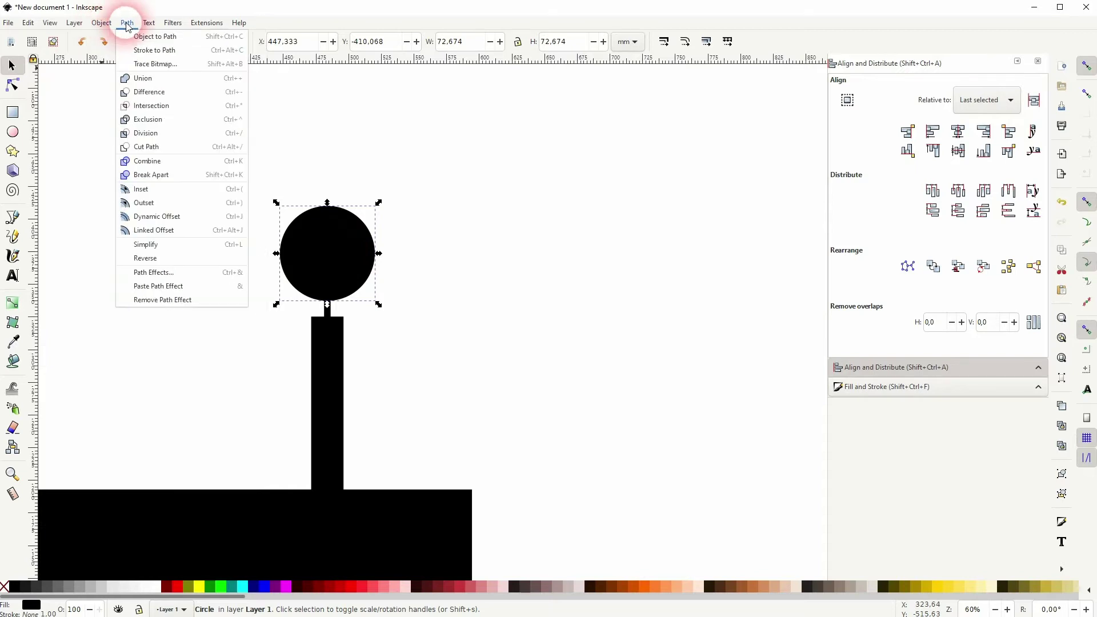
left_click(141, 35)
left_click(12, 85)
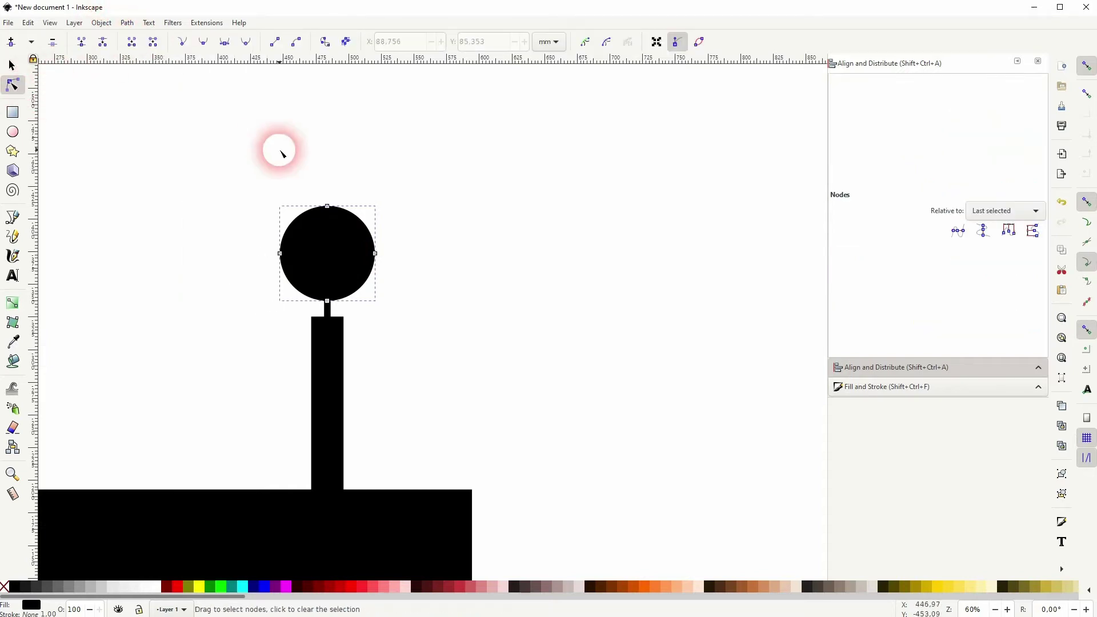
left_click(328, 206)
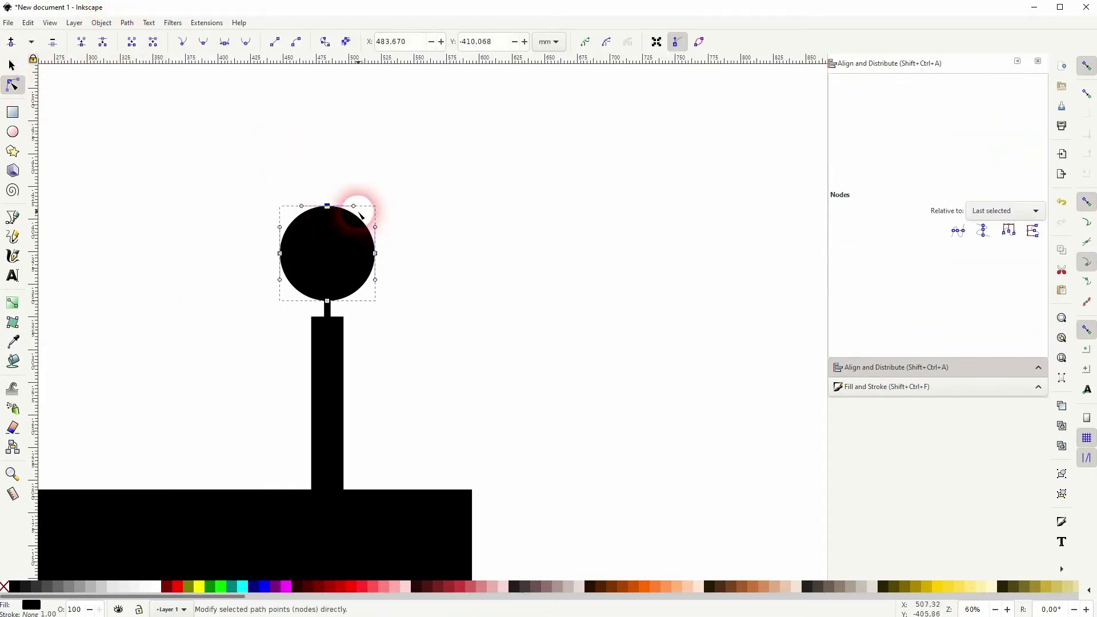
left_click_drag(353, 206, 323, 209)
left_click(23, 81)
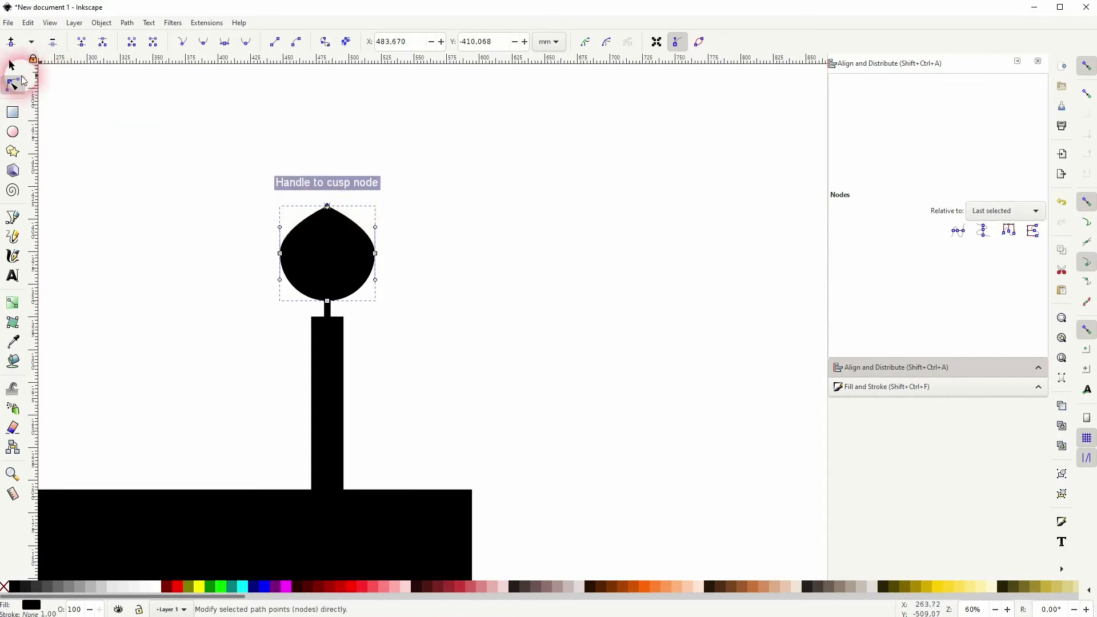
Pull the flame's top node upward to make the teardrop taller.
left_click(12, 67)
left_click(134, 274)
left_click(295, 379)
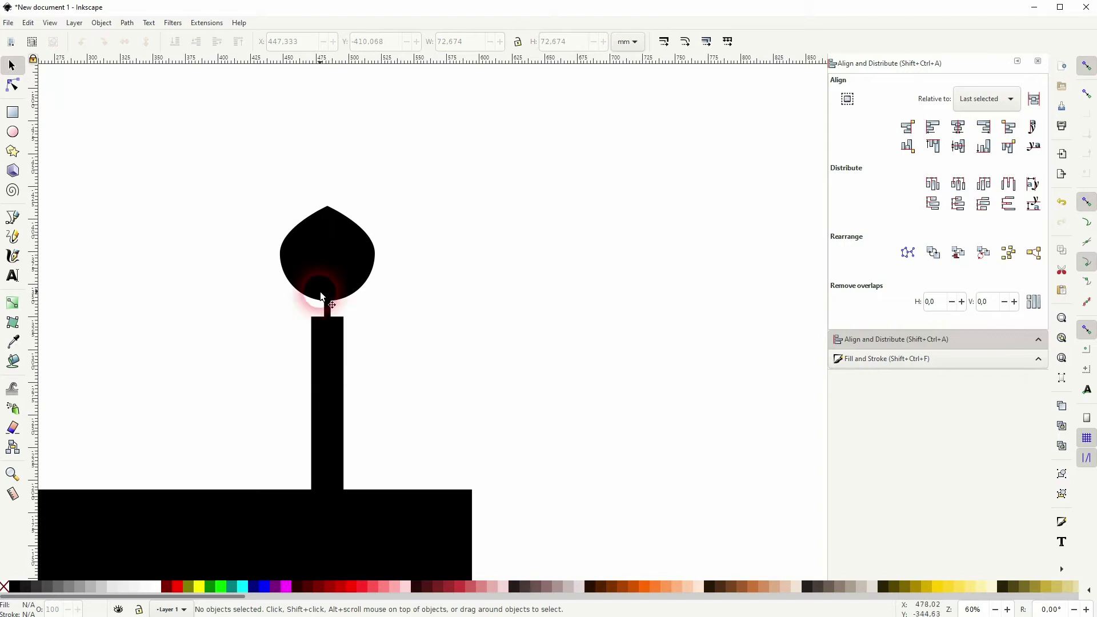
left_click(326, 269)
left_click(12, 85)
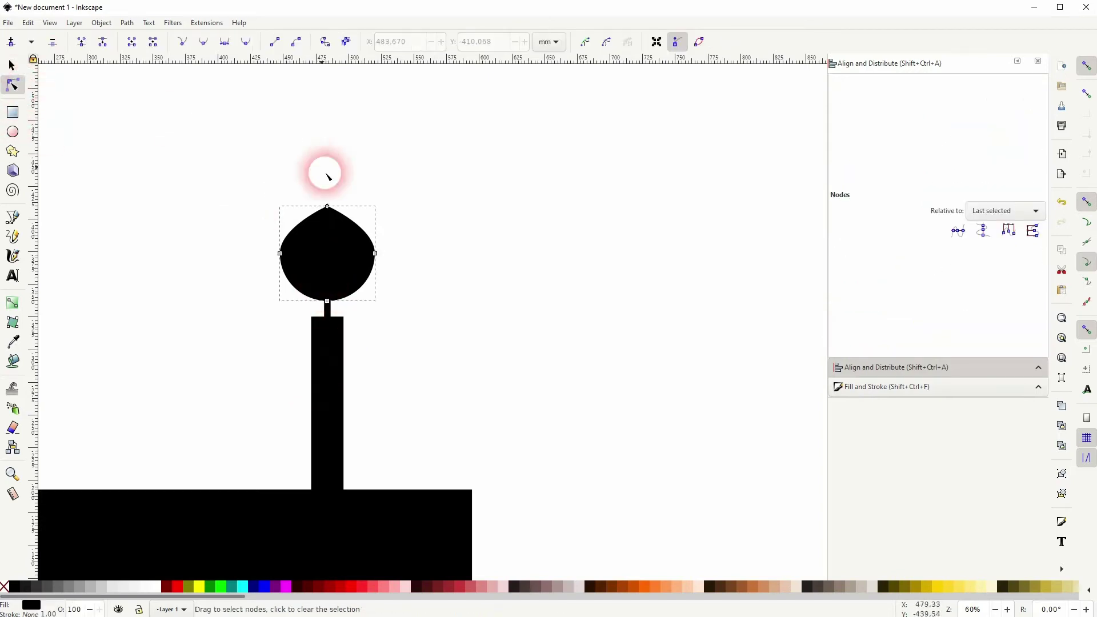
left_click(329, 209)
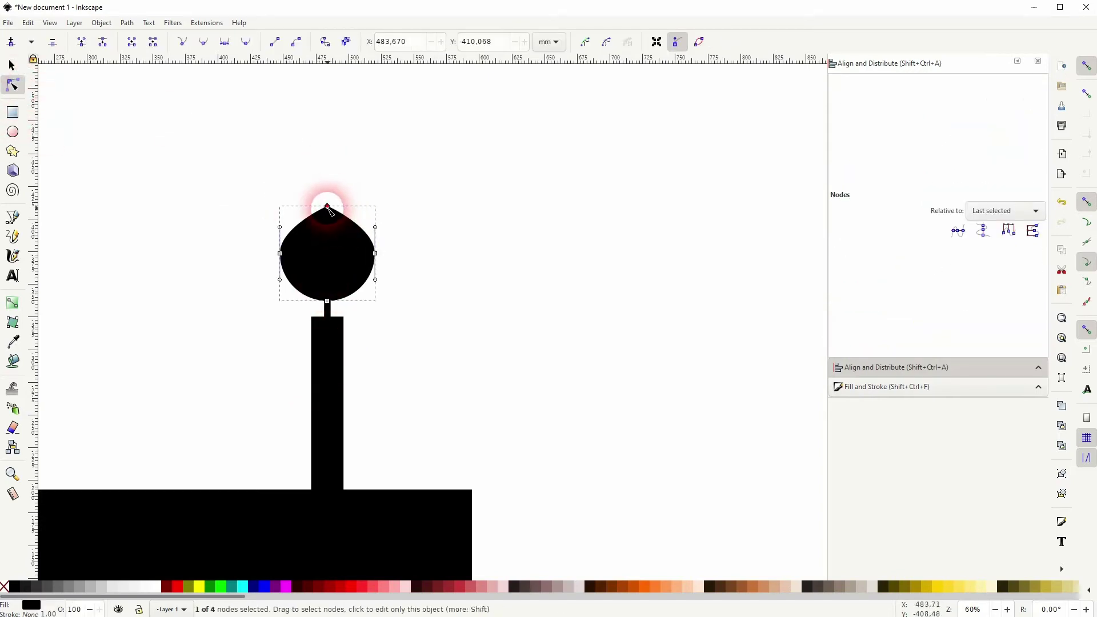
left_click_drag(328, 207, 330, 189)
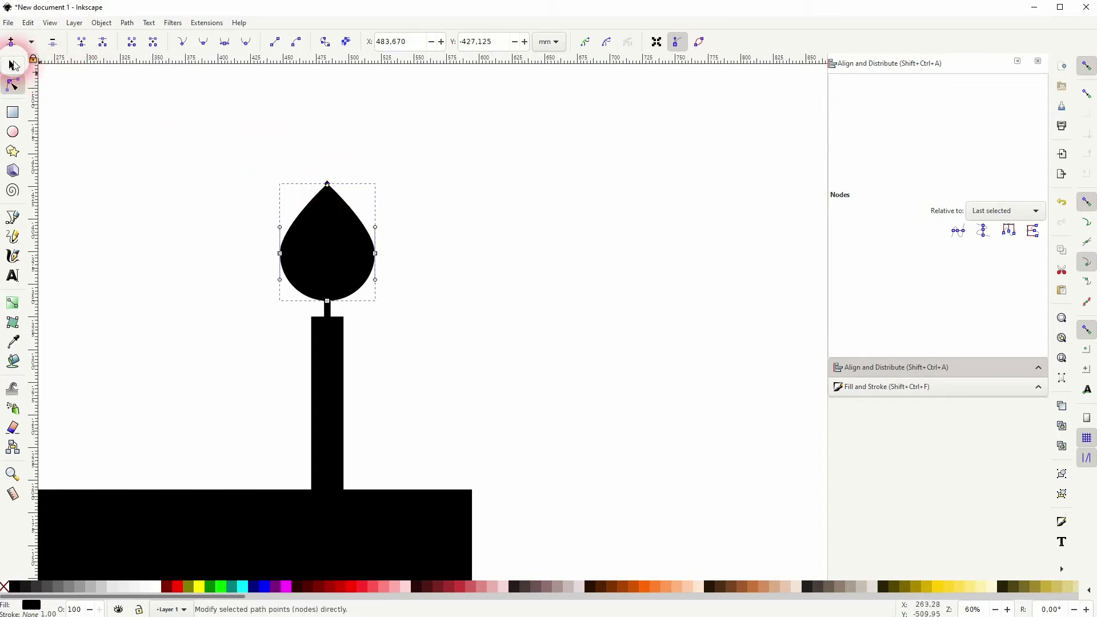
Squeeze the flame narrower into a slimmer teardrop.
left_click(13, 65)
left_click_drag(274, 244, 293, 255)
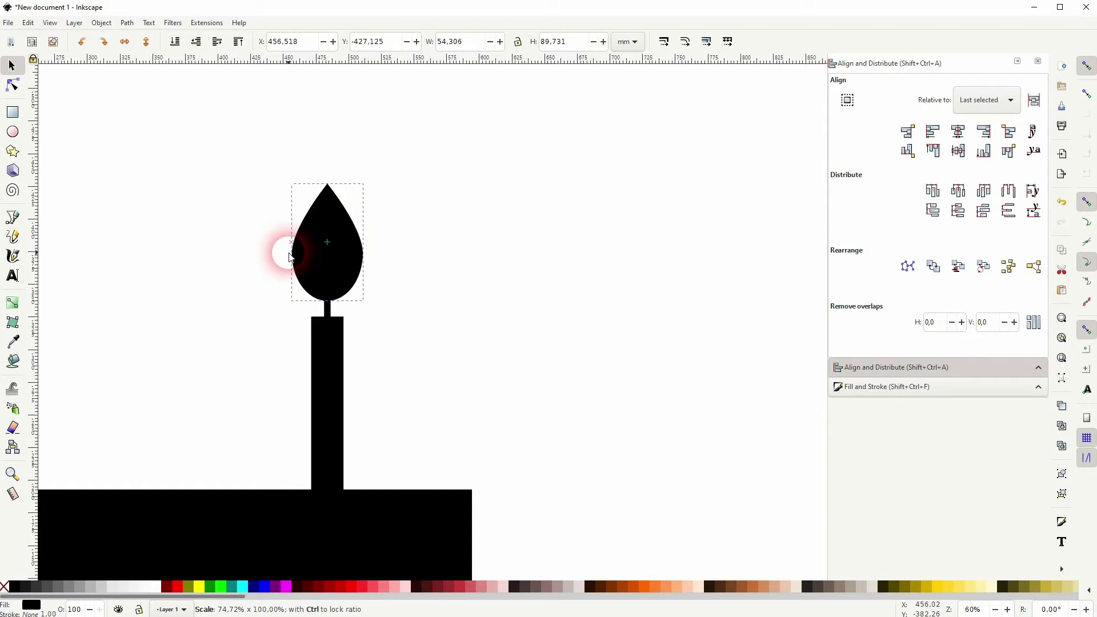
left_click_drag(289, 257, 290, 257)
left_click(539, 335)
scroll(473, 336, "down", 4)
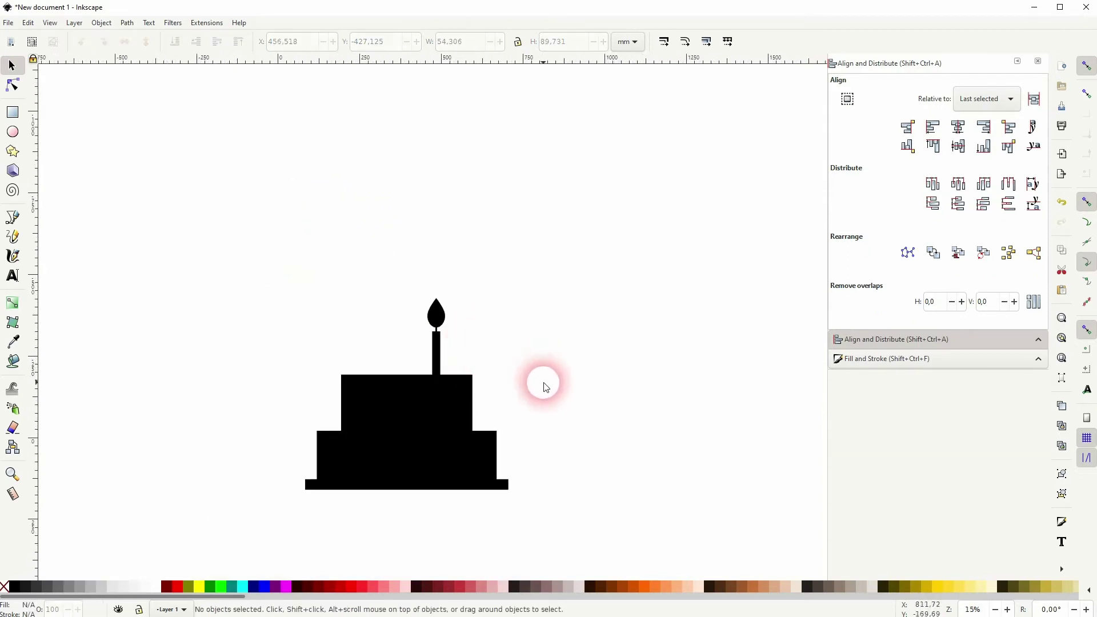
scroll(497, 385, "up", 3)
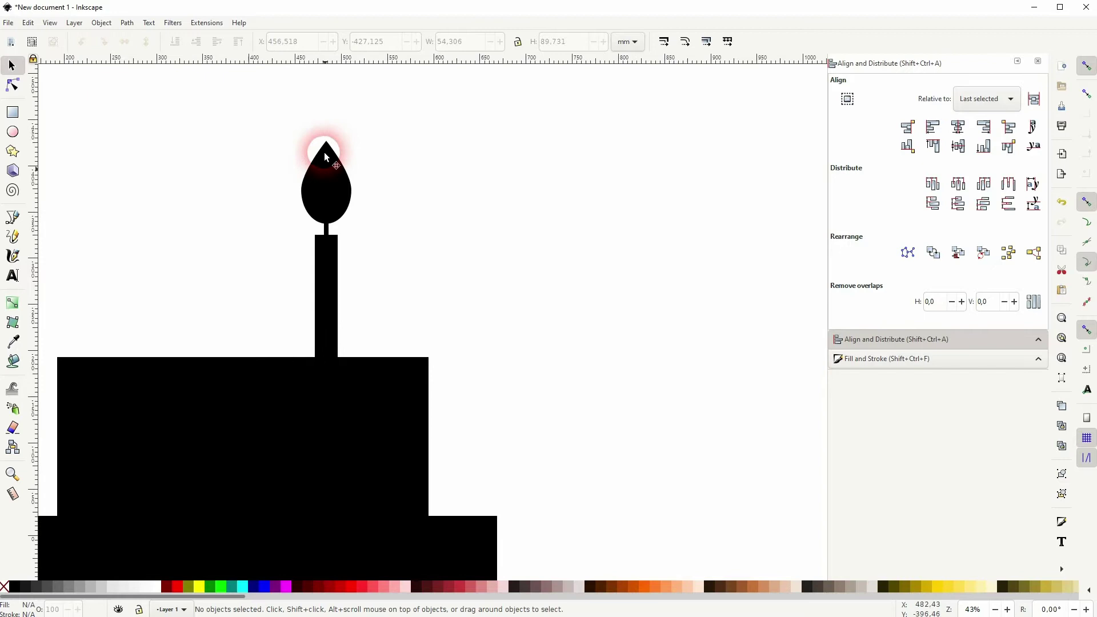
Shrink the flame proportionally so it sits small atop the candle stick.
left_click(324, 152)
left_click_drag(326, 140, 325, 156)
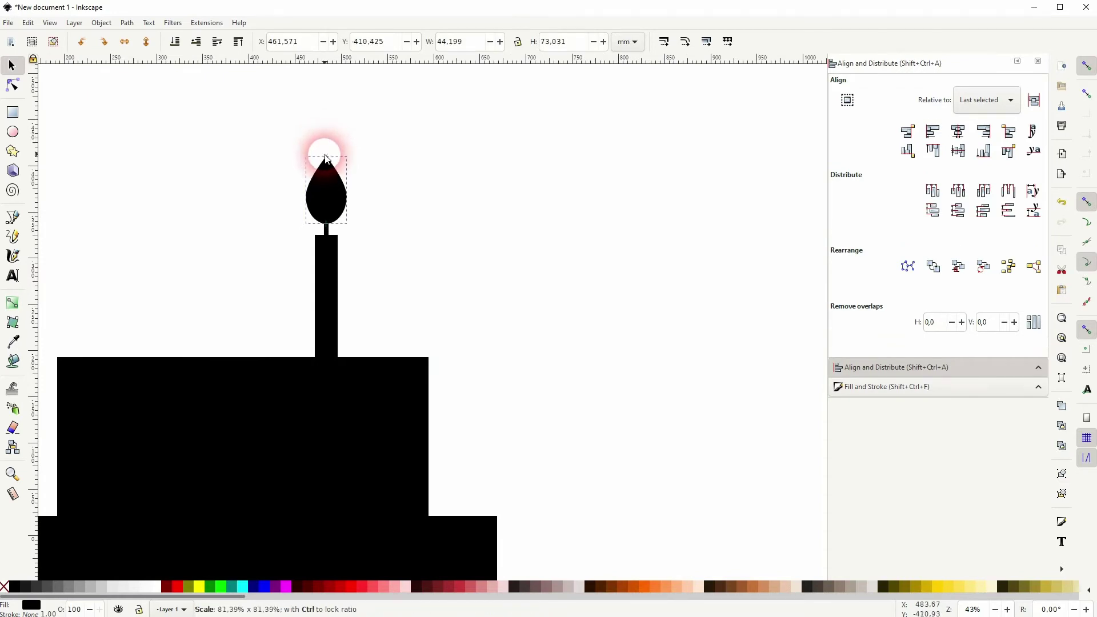
left_click(448, 272)
scroll(406, 291, "down", 3)
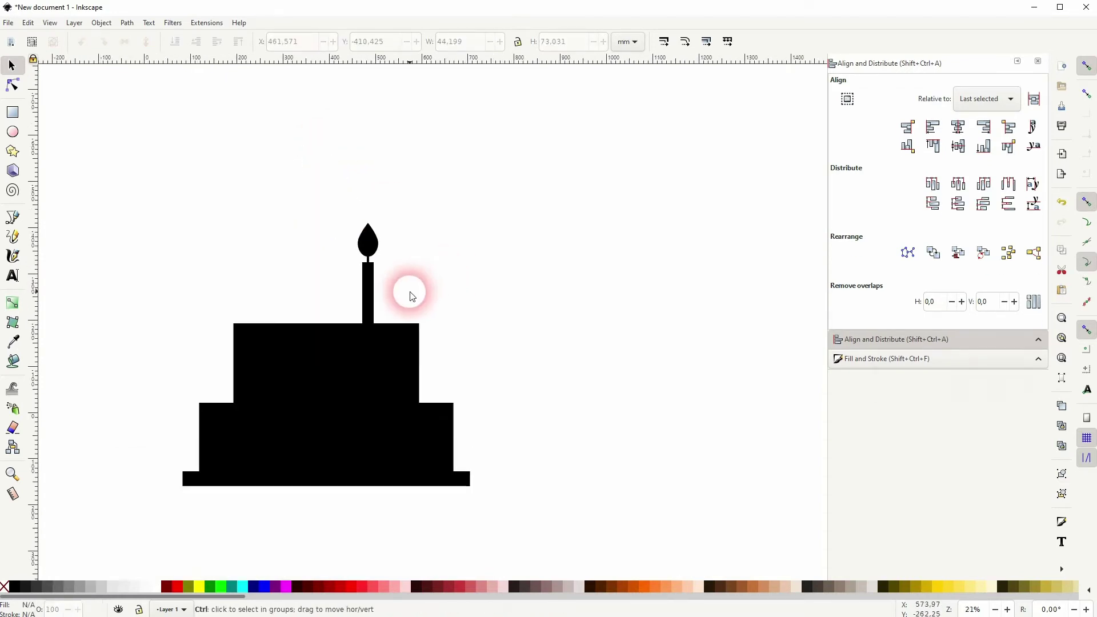
scroll(439, 320, "up", 1)
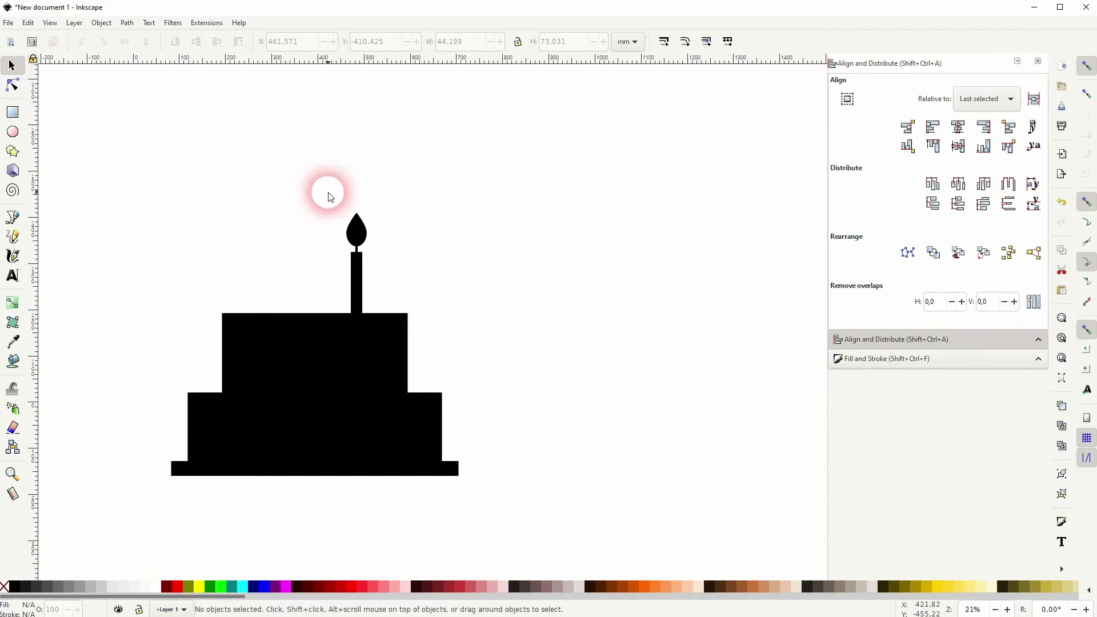
left_click_drag(329, 194, 383, 345)
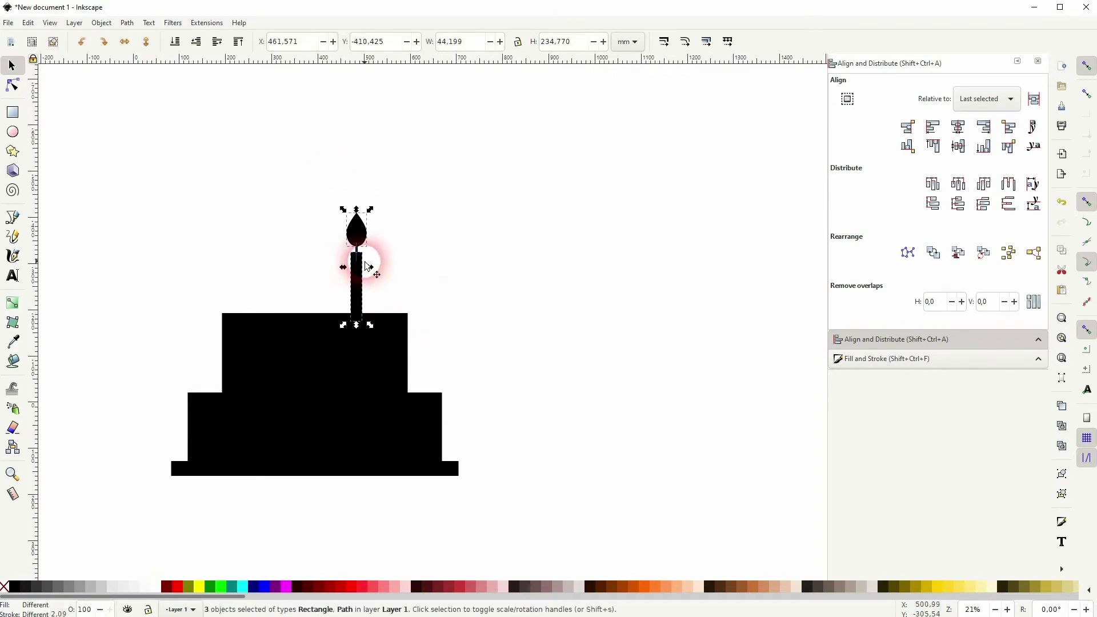
left_click(479, 309)
left_click(358, 294)
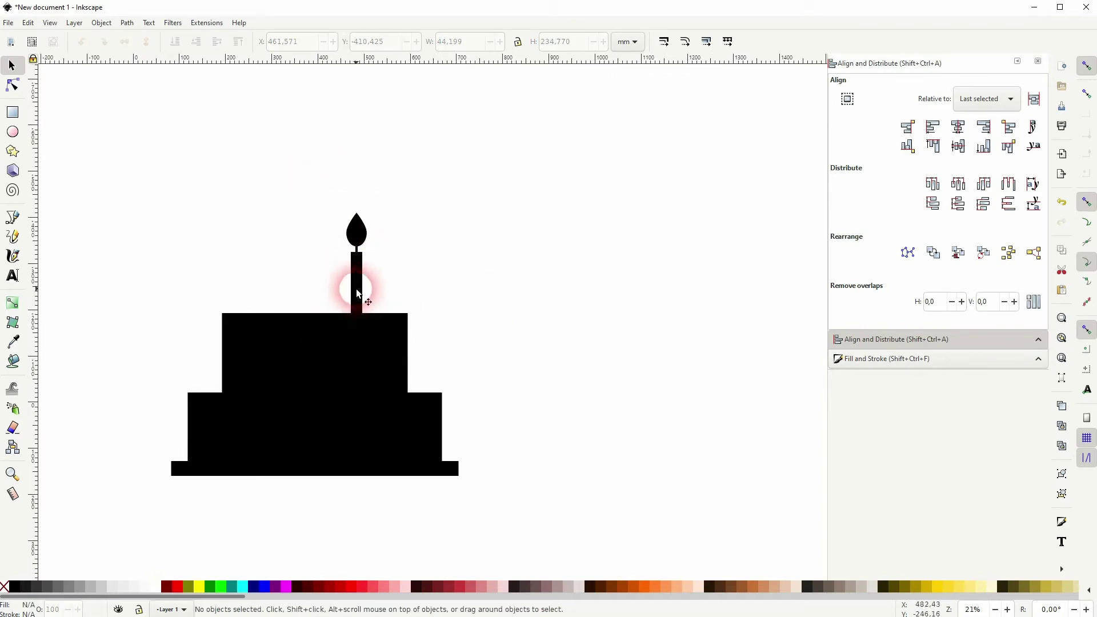
Colour the candle stick teal and send the wick behind it.
left_click(233, 593)
left_click(380, 258)
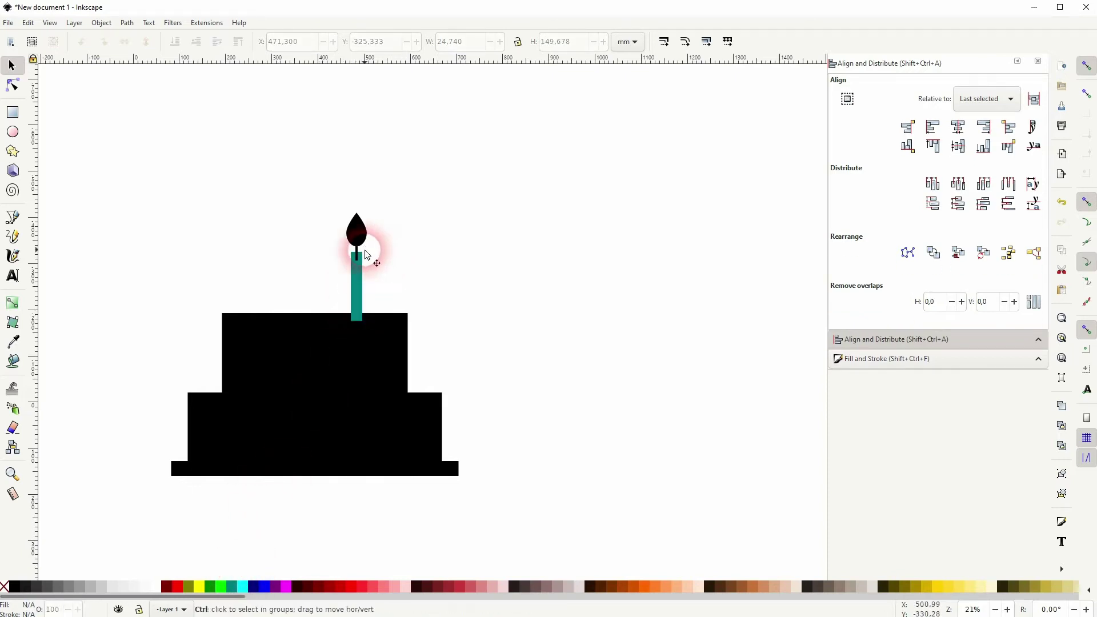
scroll(371, 260, "up", 4)
left_click(331, 243)
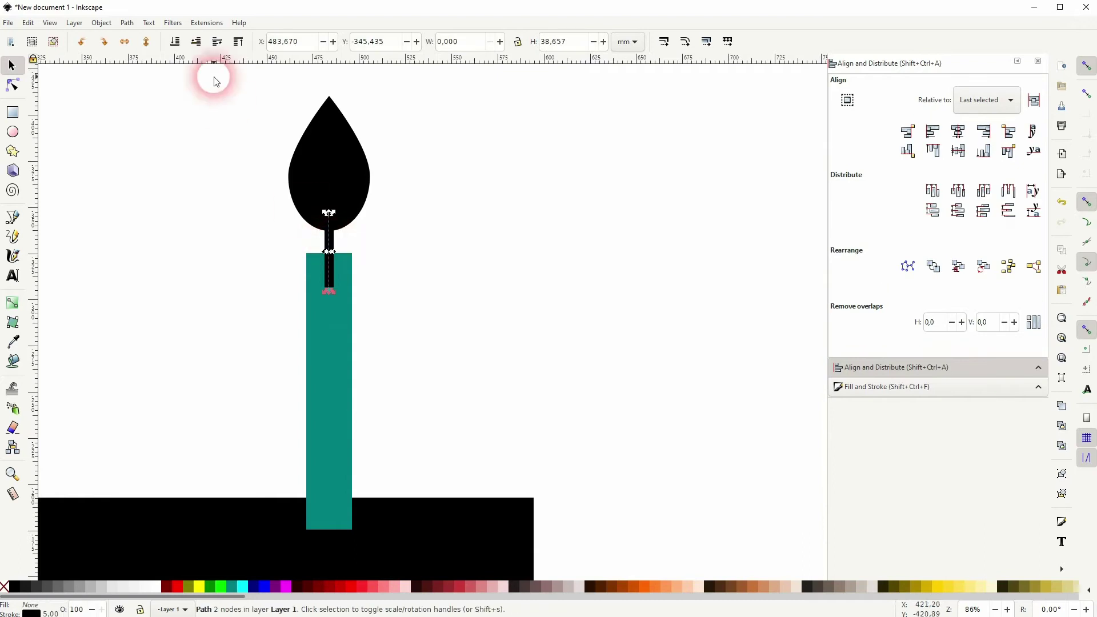
left_click(176, 42)
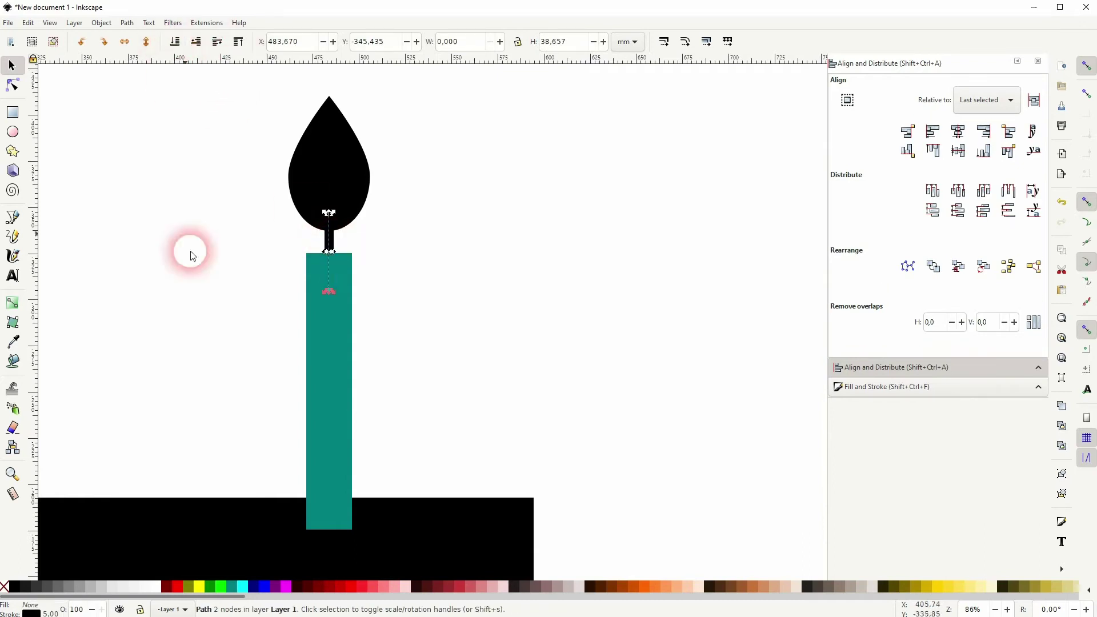
left_click(458, 229)
Fill the flame light orange and give both flame and candle a black outline.
left_click(307, 167)
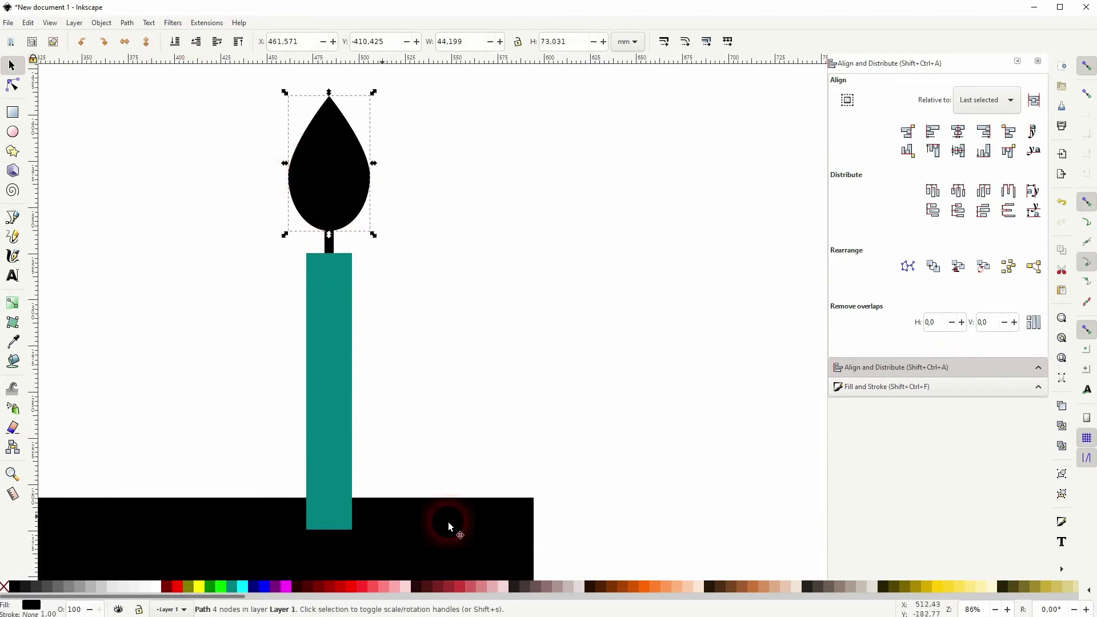
left_click(677, 589)
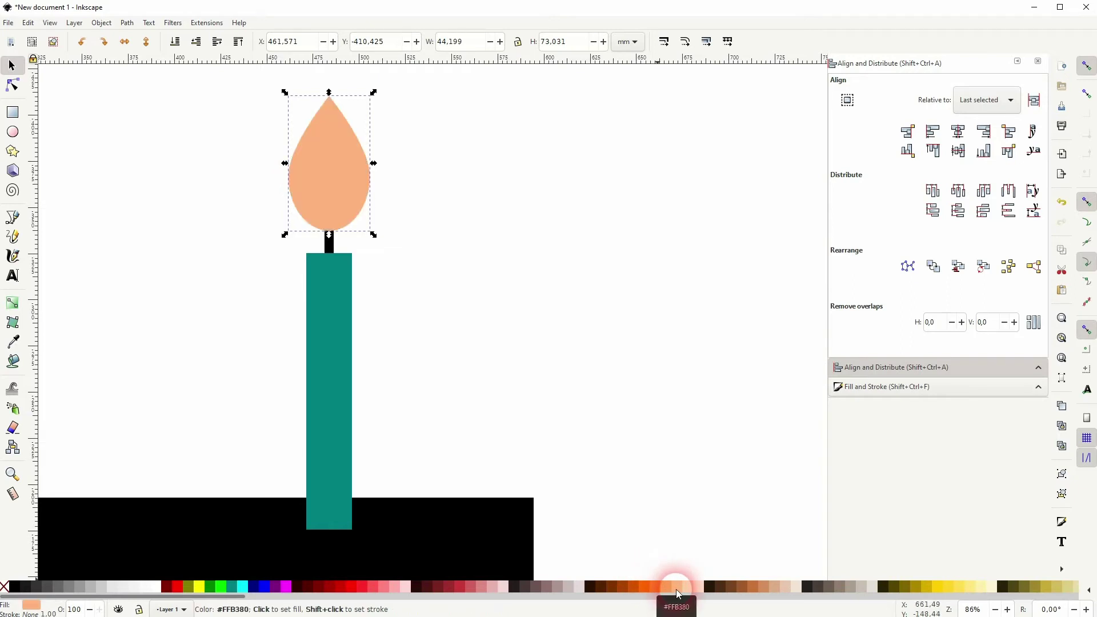
left_click(16, 590, "shift")
left_click(326, 385)
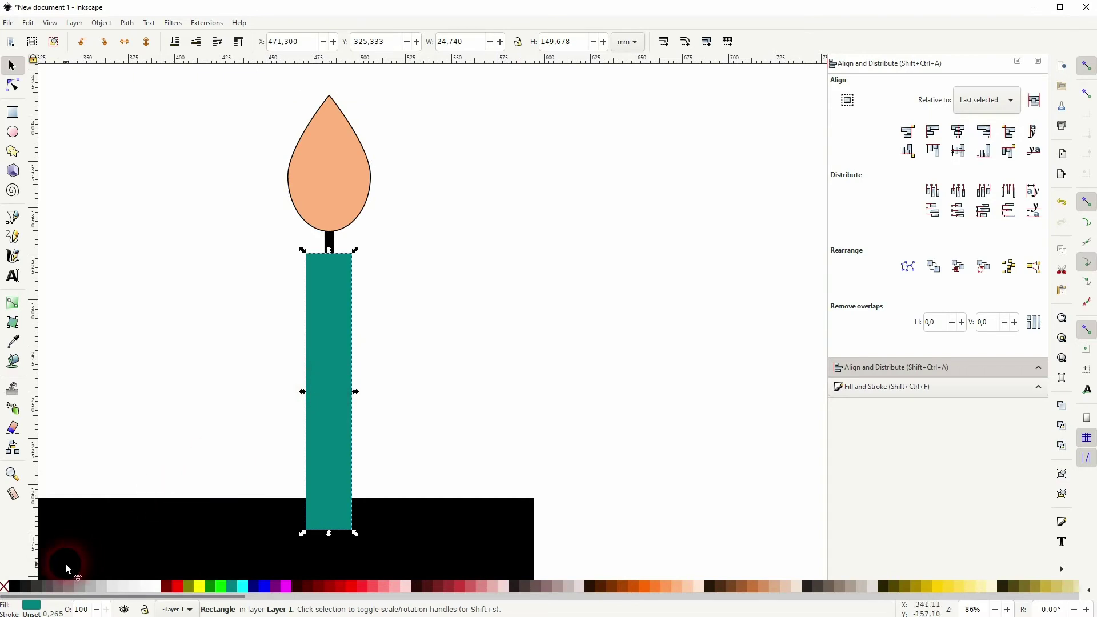
left_click(16, 591, "shift")
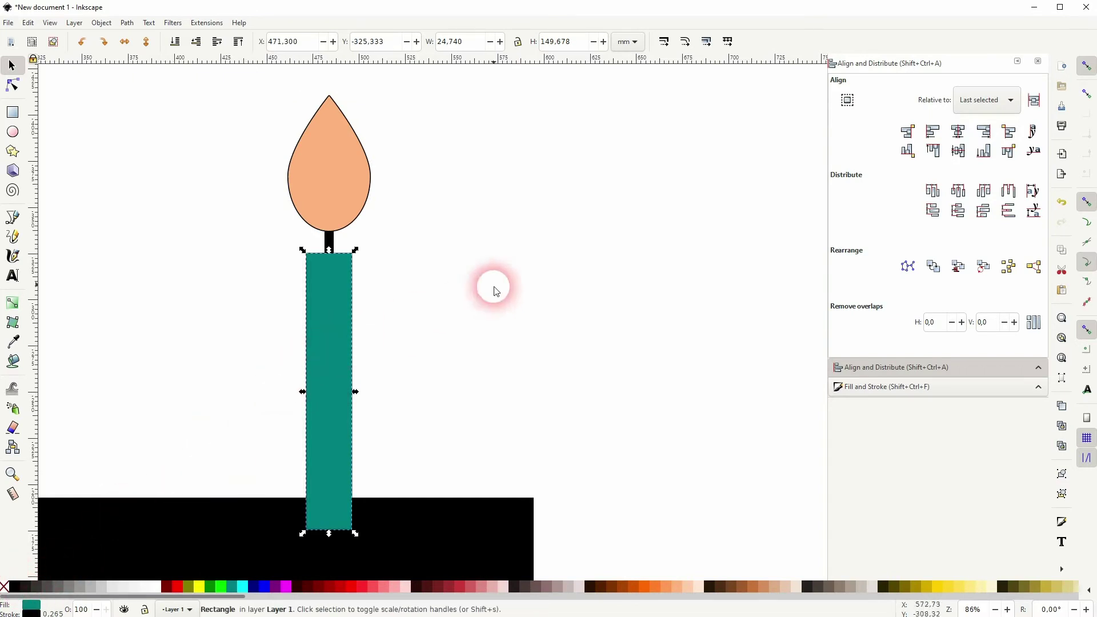
Set the flame and candle outline width to 5 mm.
left_click(339, 184, "shift")
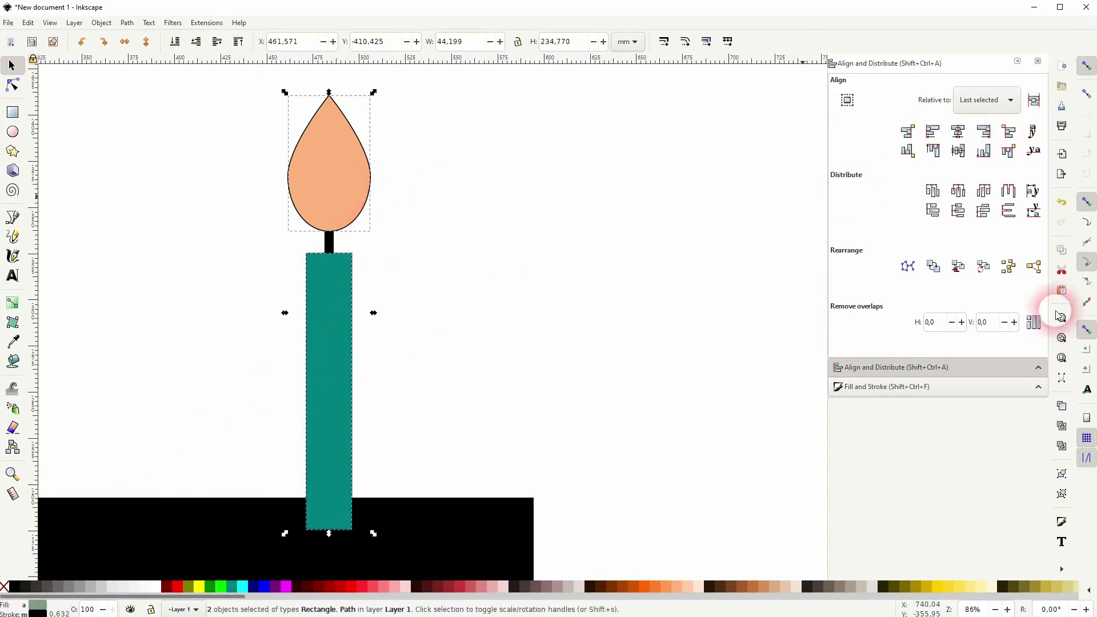
left_click(970, 386)
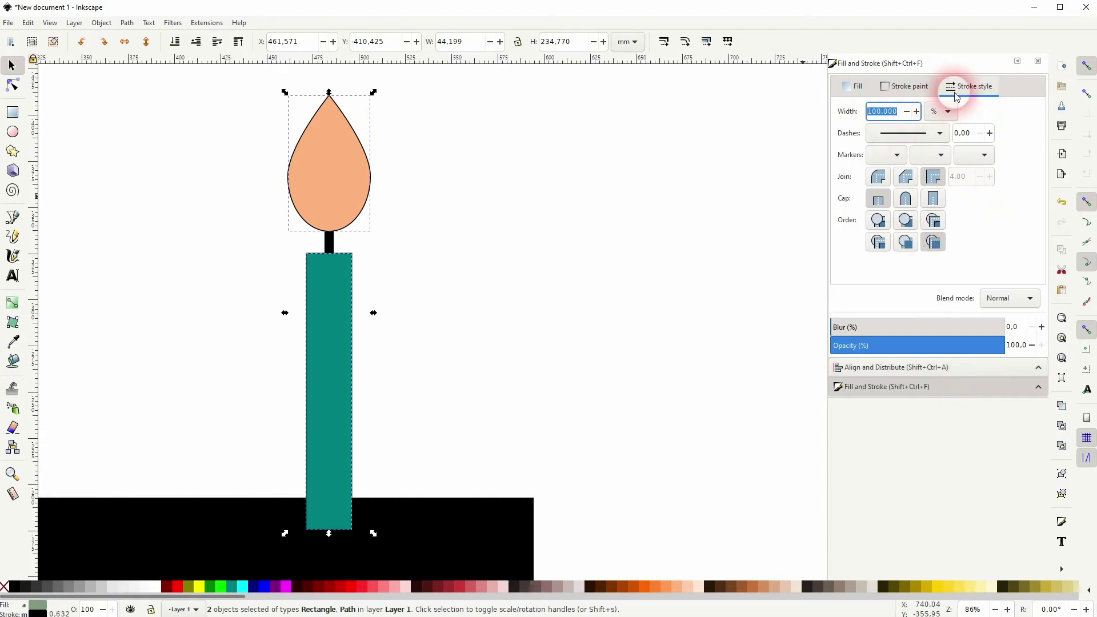
left_click(944, 111)
left_click(935, 83)
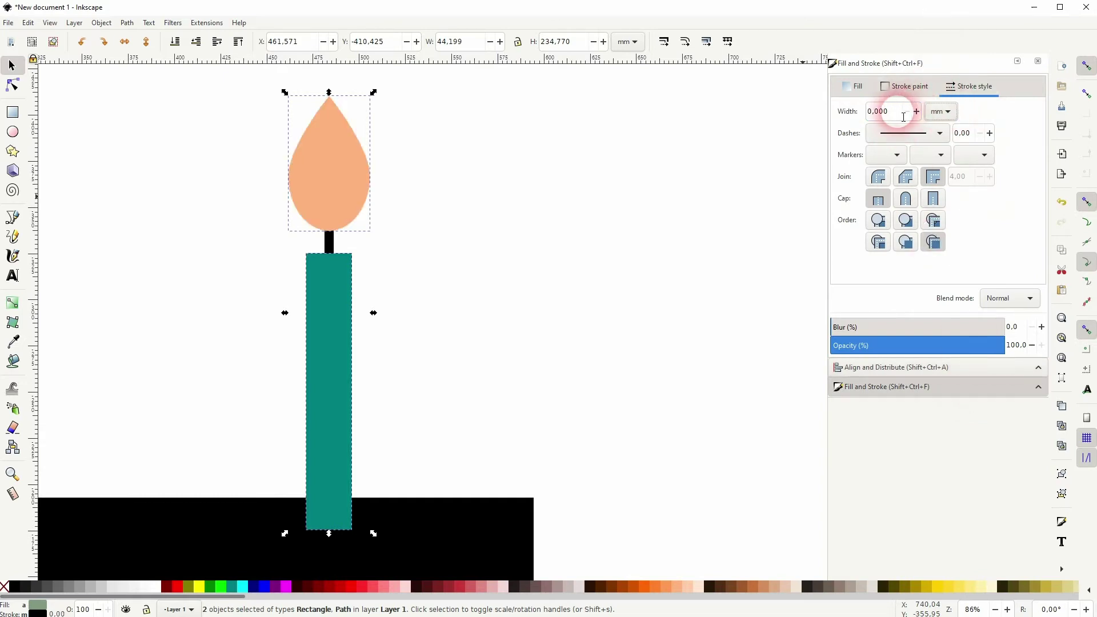
type("0")
key("Return")
type("5")
key("Return")
left_click(522, 377)
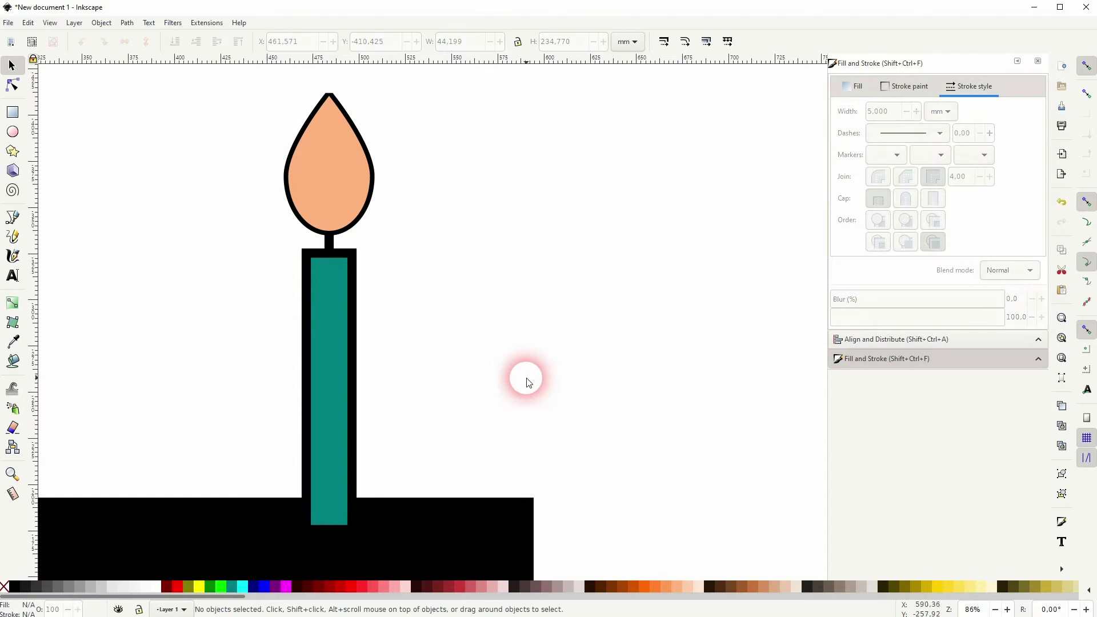
Select the whole candle and set its stroke width to 5 mm.
scroll(379, 384, "down", 3)
scroll(381, 403, "down", 1)
scroll(376, 423, "up", 4)
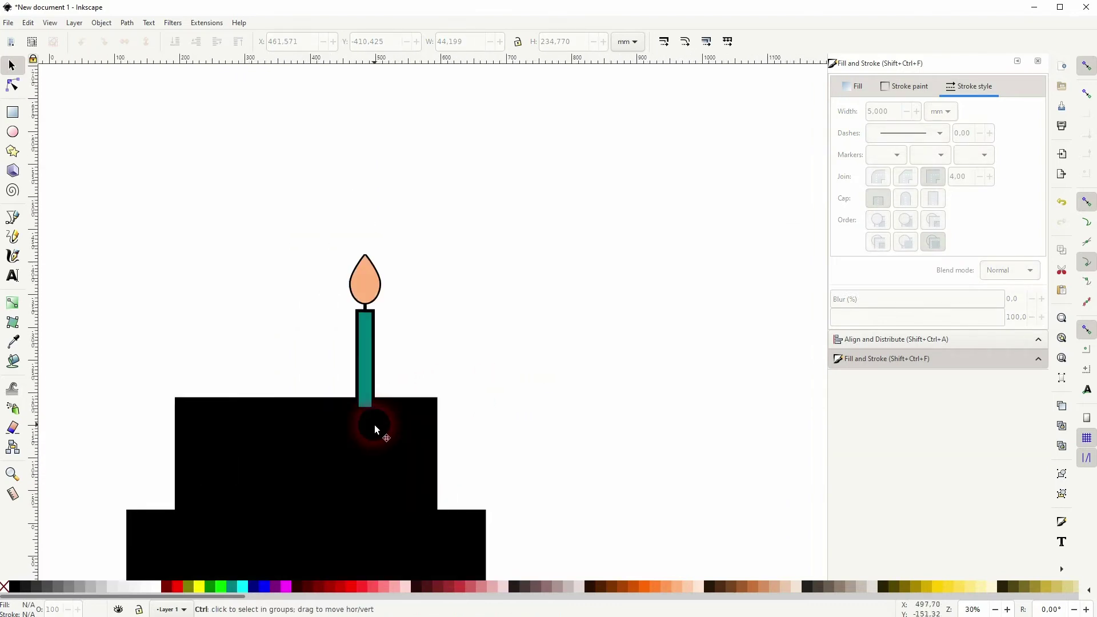
scroll(348, 286, "down", 3)
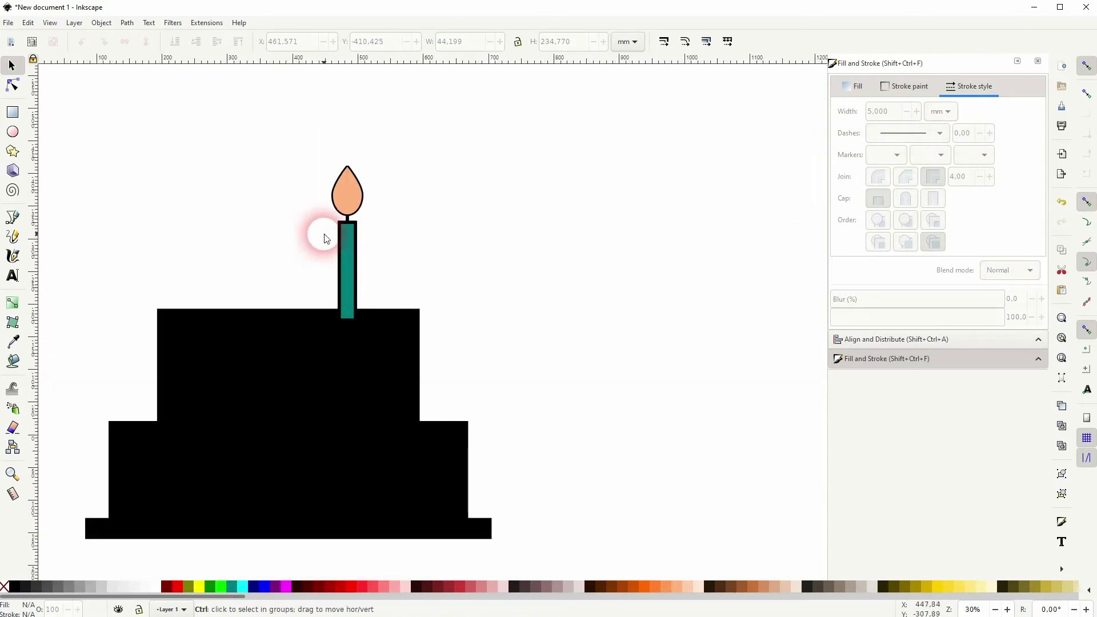
left_click_drag(317, 125, 393, 365)
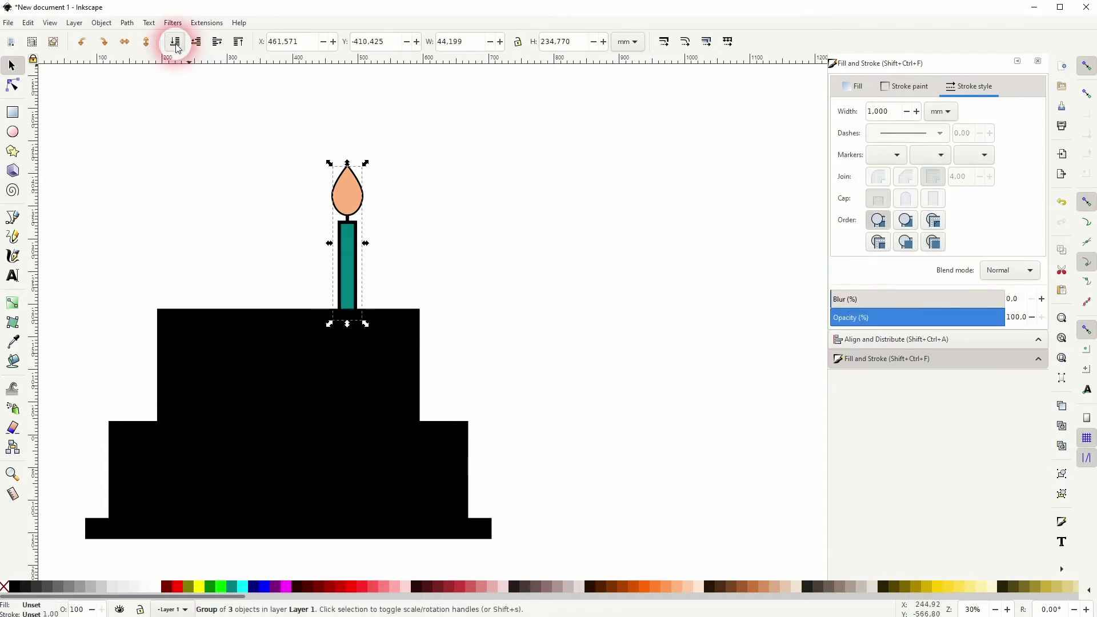
left_click(487, 319)
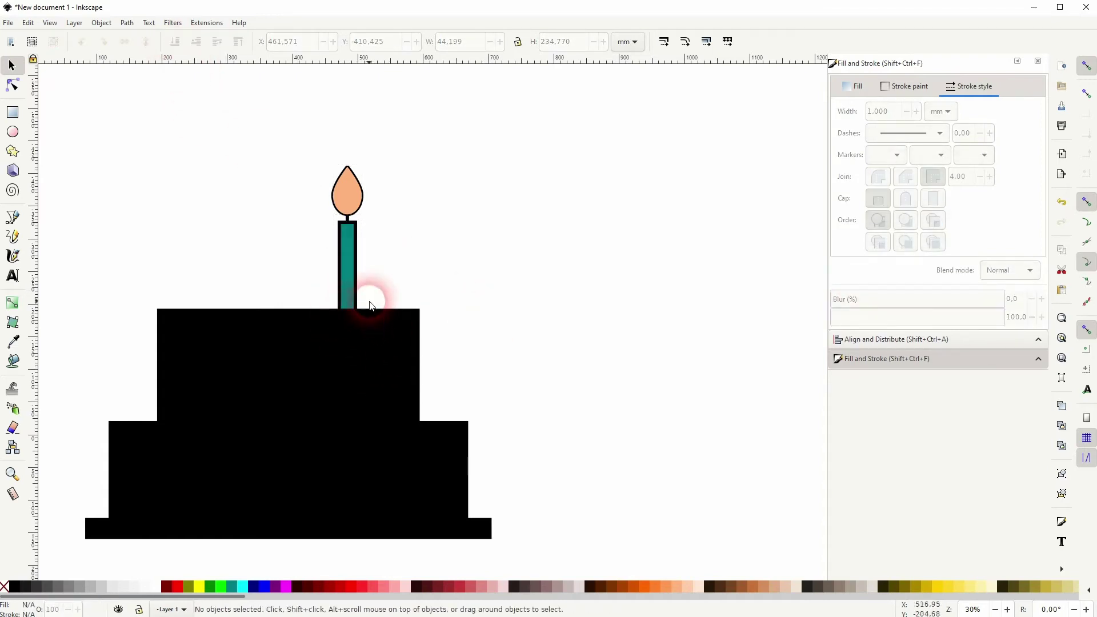
left_click_drag(307, 128, 421, 350)
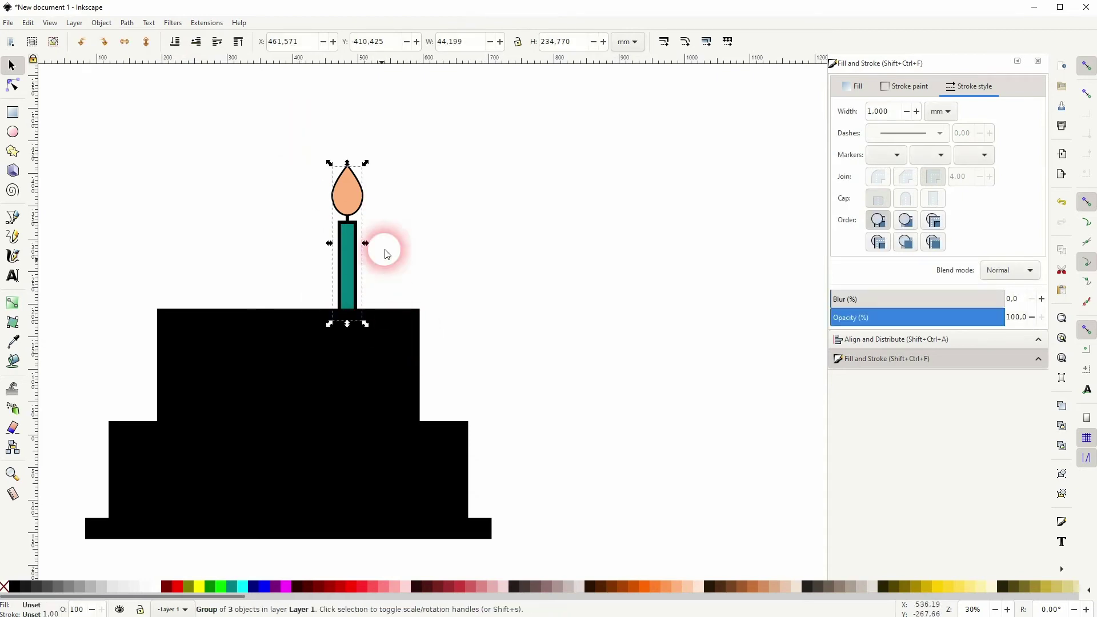
left_click(867, 111)
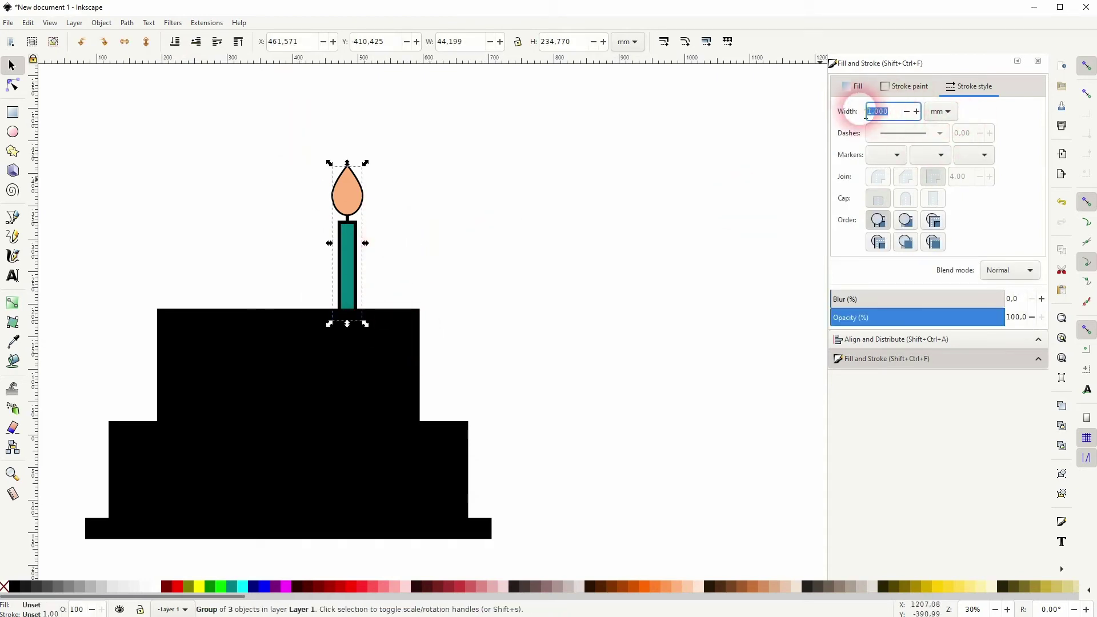
type("5")
key("Return")
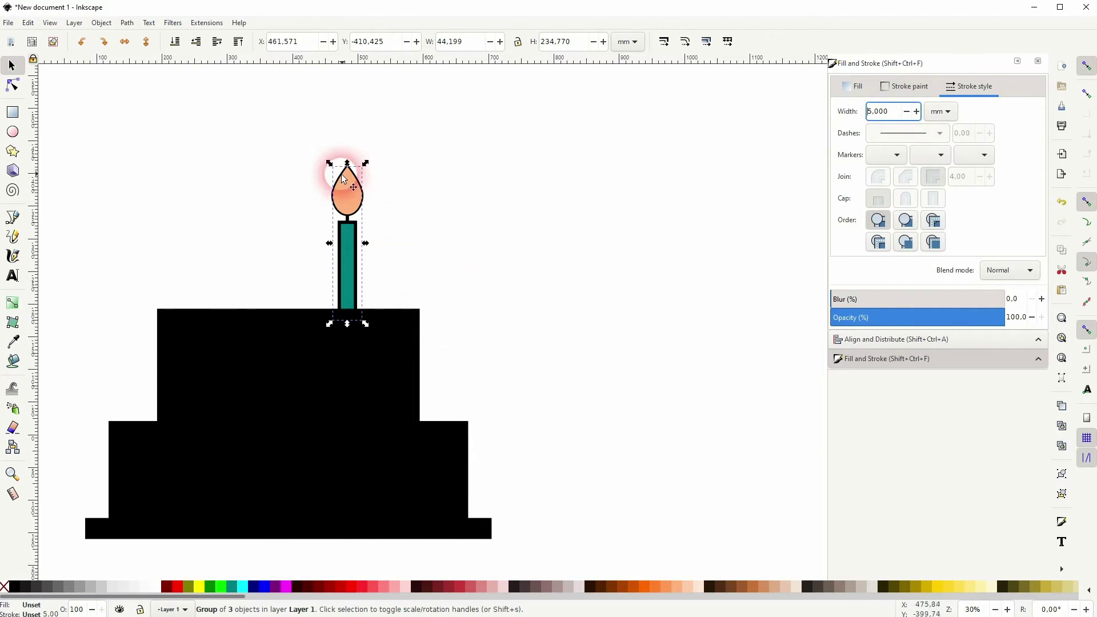
left_click(451, 224)
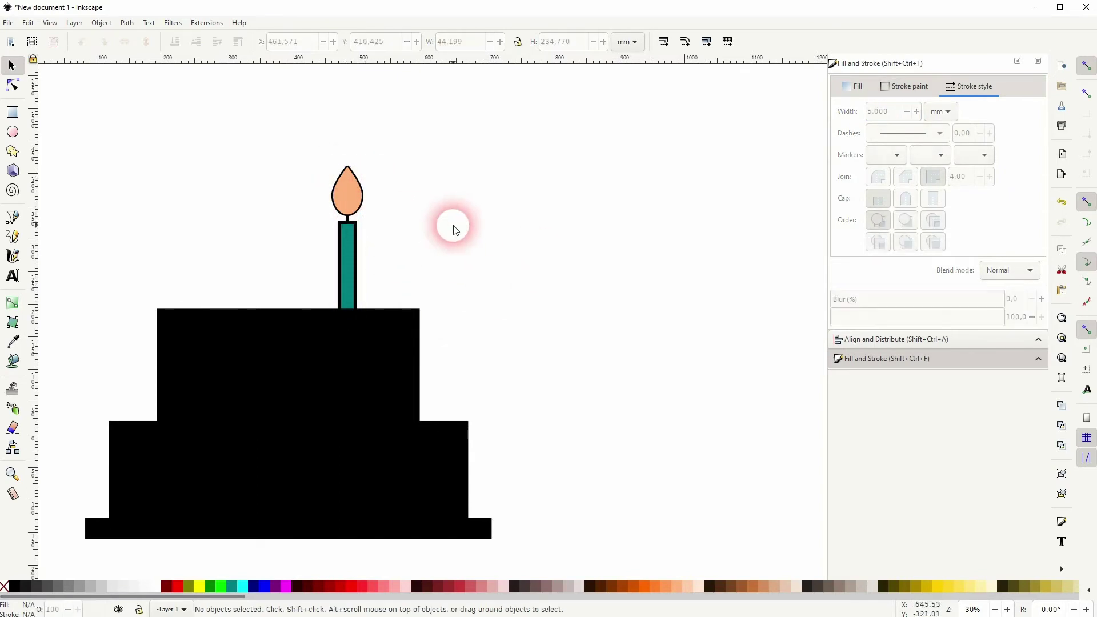
Duplicate the candle twice, moving the copies left to make three candles.
left_click(347, 261)
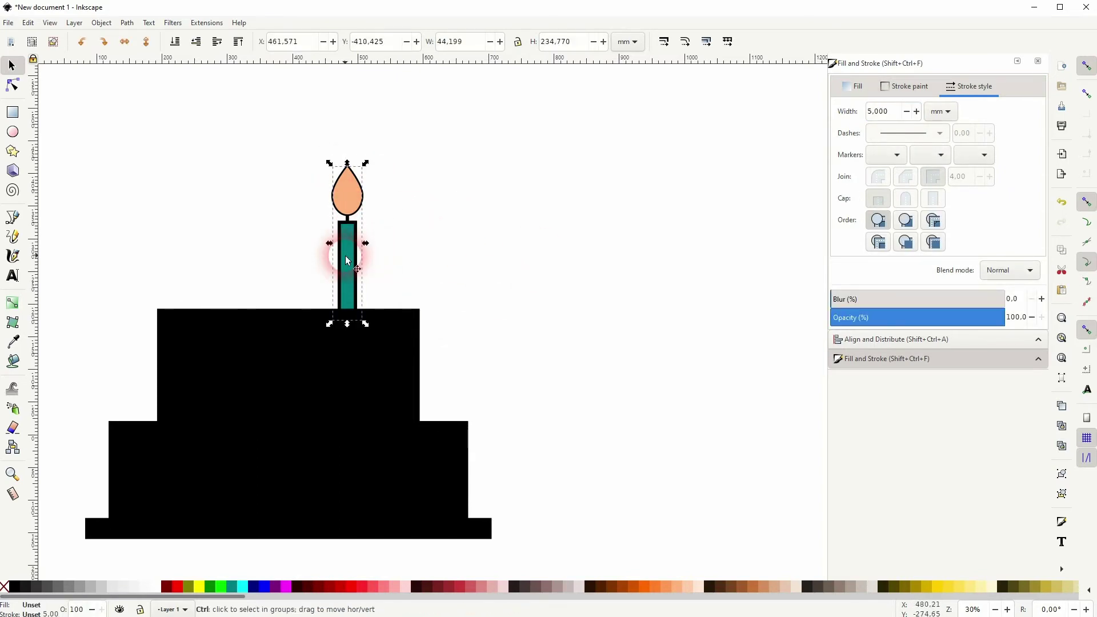
key("ctrl+d")
left_click_drag(347, 261, 236, 252)
key("ctrl+d")
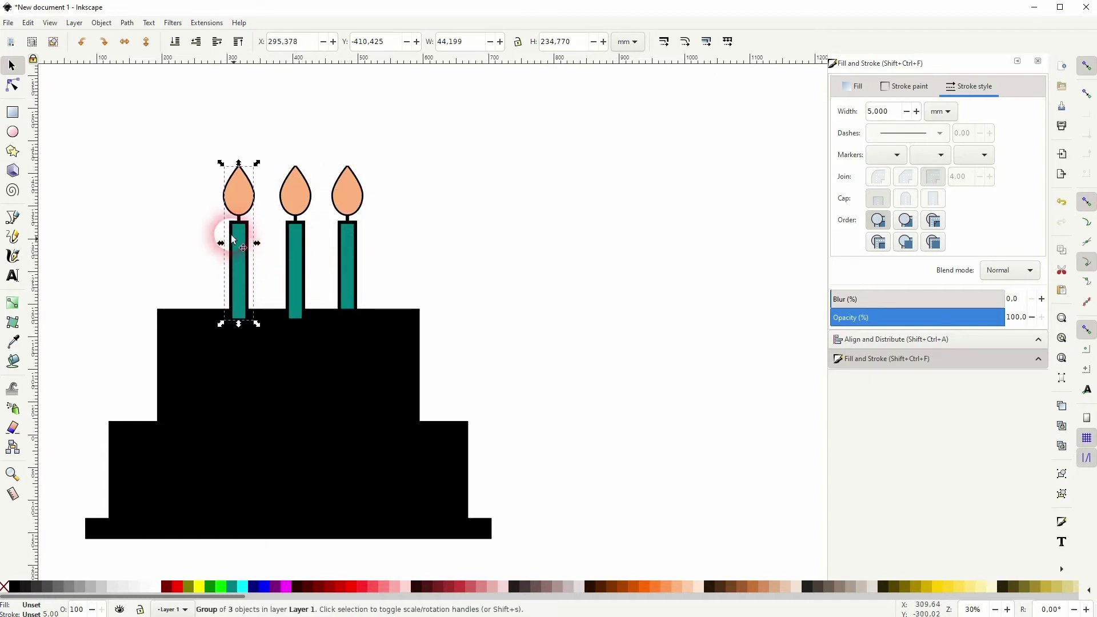
left_click_drag(178, 140, 457, 380)
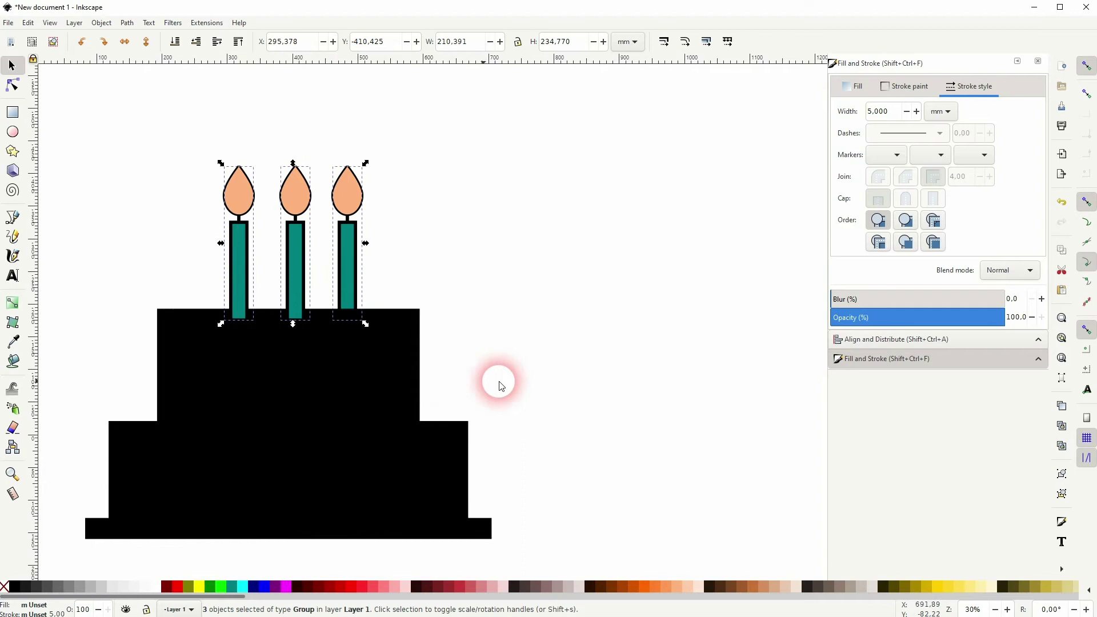
Distribute the three candles evenly, group them, and centre the group on the cake.
left_click(907, 341)
left_click(959, 183)
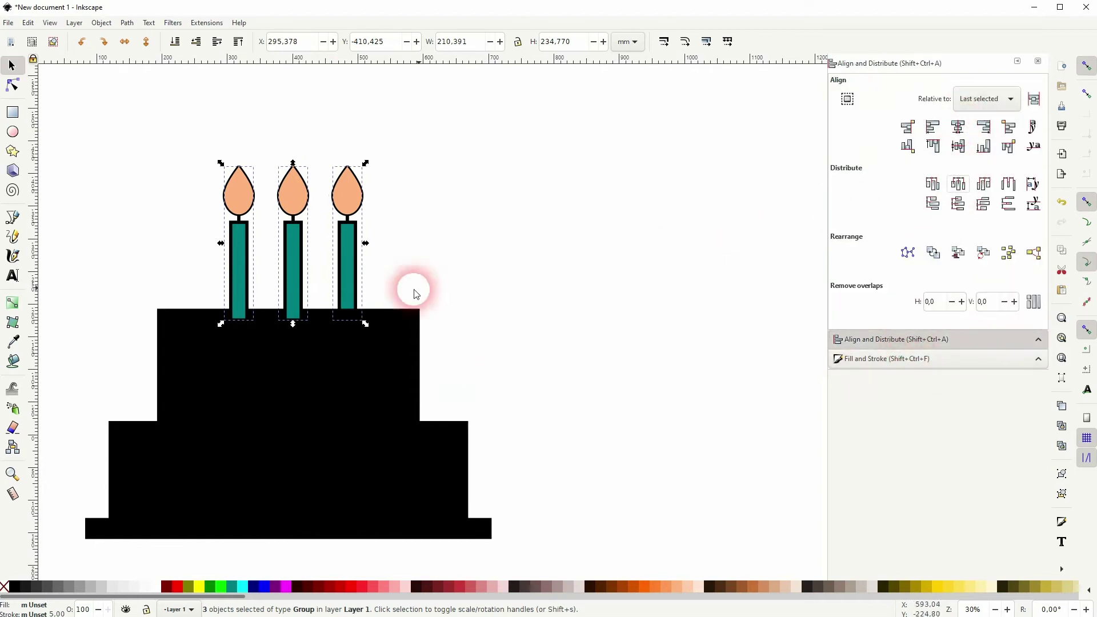
key("ctrl+g")
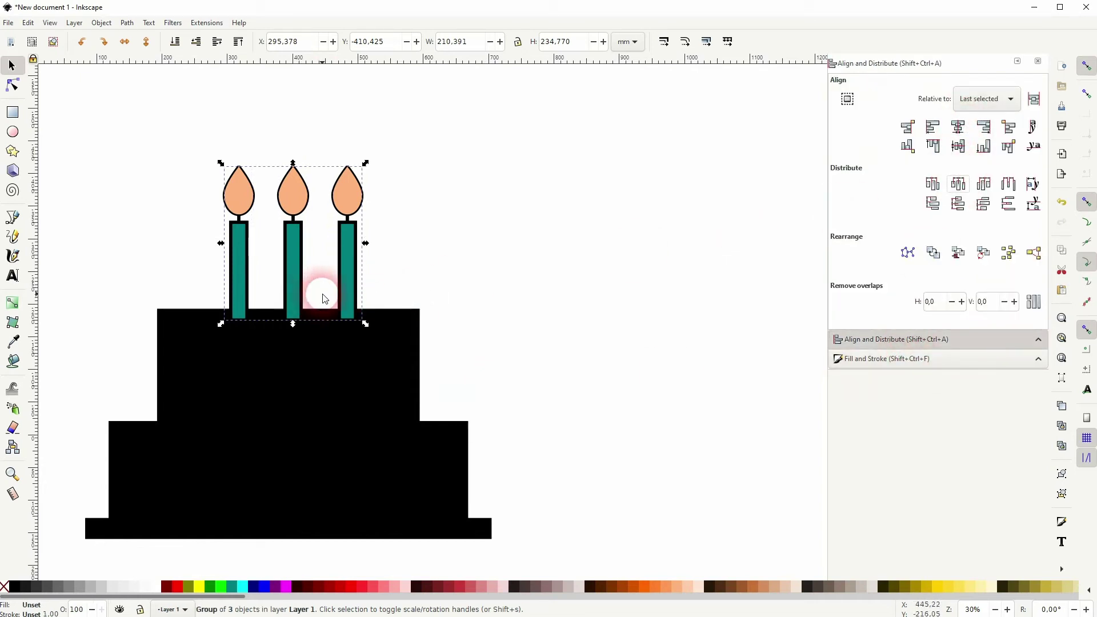
left_click(323, 319, "shift")
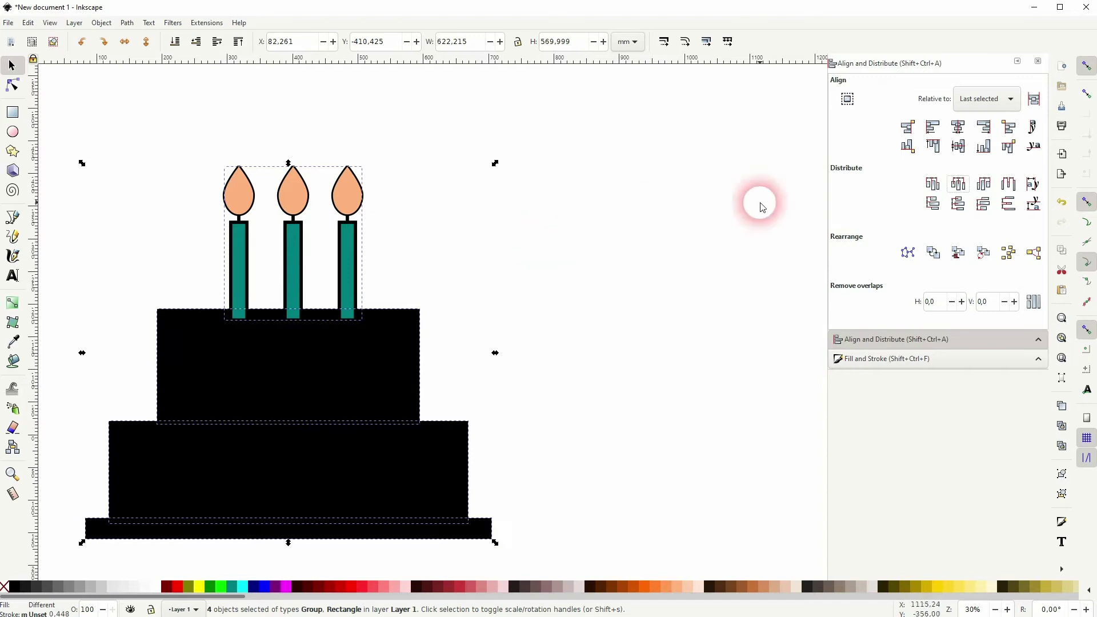
left_click(958, 127)
Lower the candle group behind the cake so their bases hide behind the top tier.
left_click(382, 276)
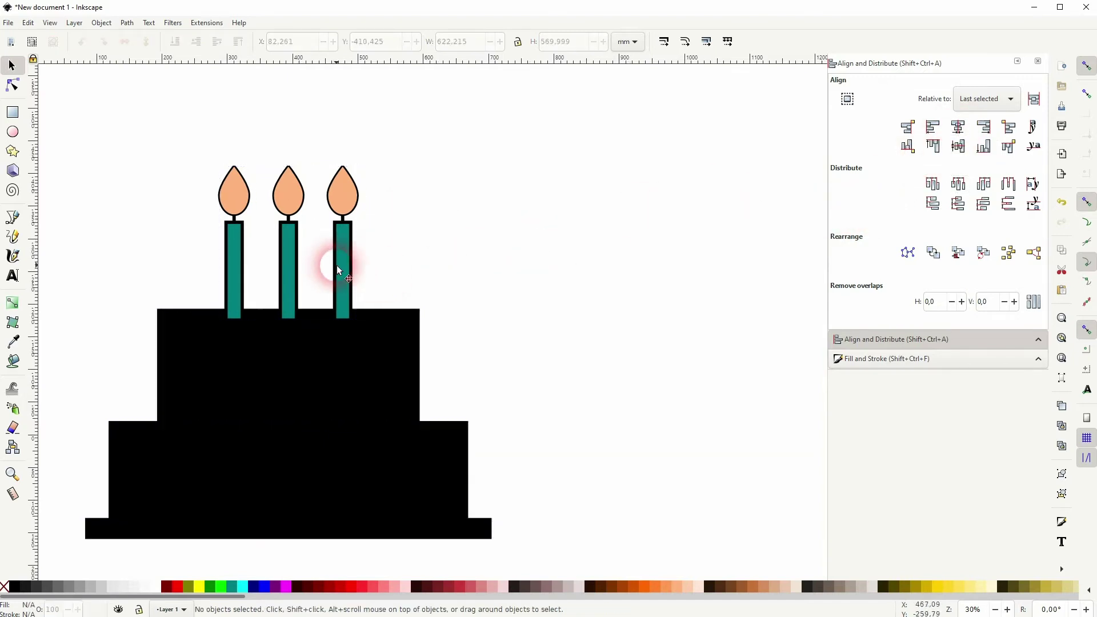
left_click(254, 213)
left_click(183, 47)
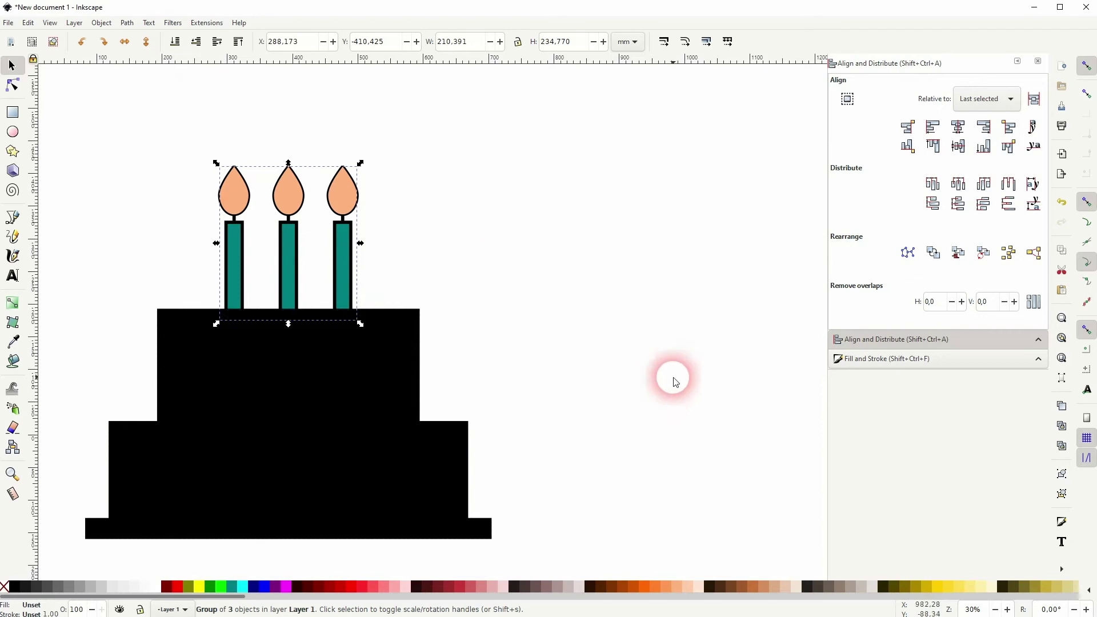
left_click(675, 381)
scroll(313, 379, "down", 3, "ctrl")
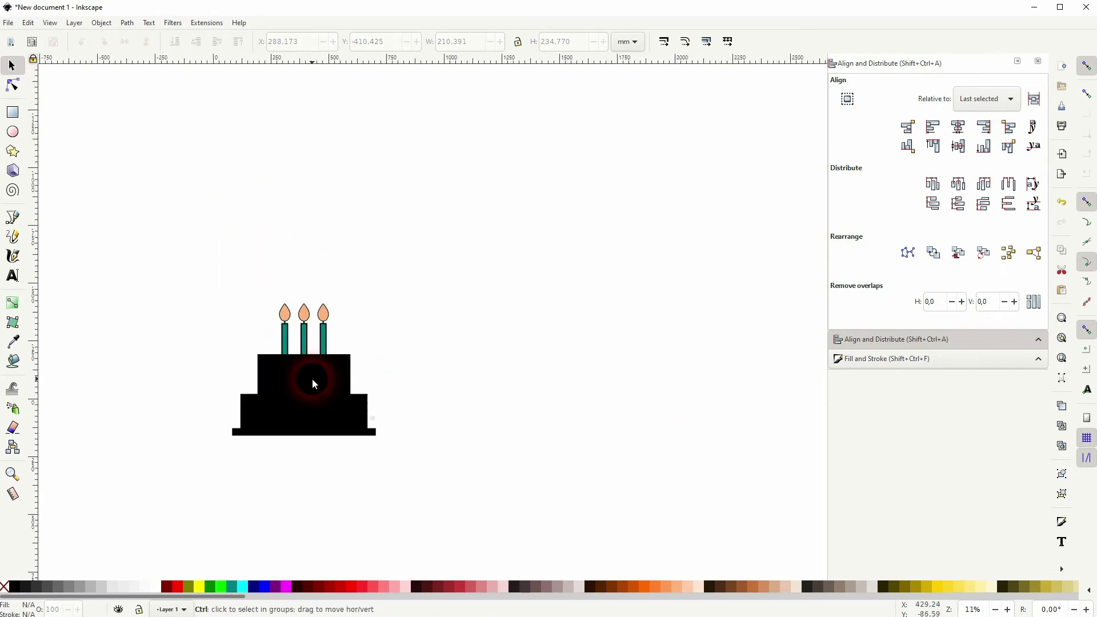
scroll(246, 436, "up", 3, "ctrl")
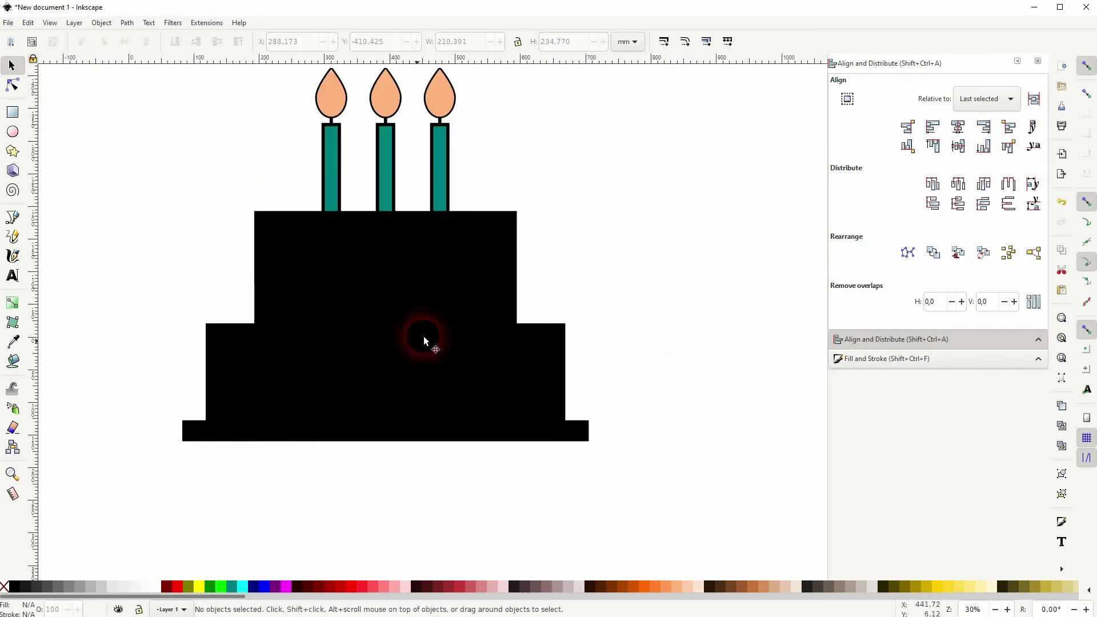
scroll(561, 225, "right", 3)
scroll(561, 225, "up", 1)
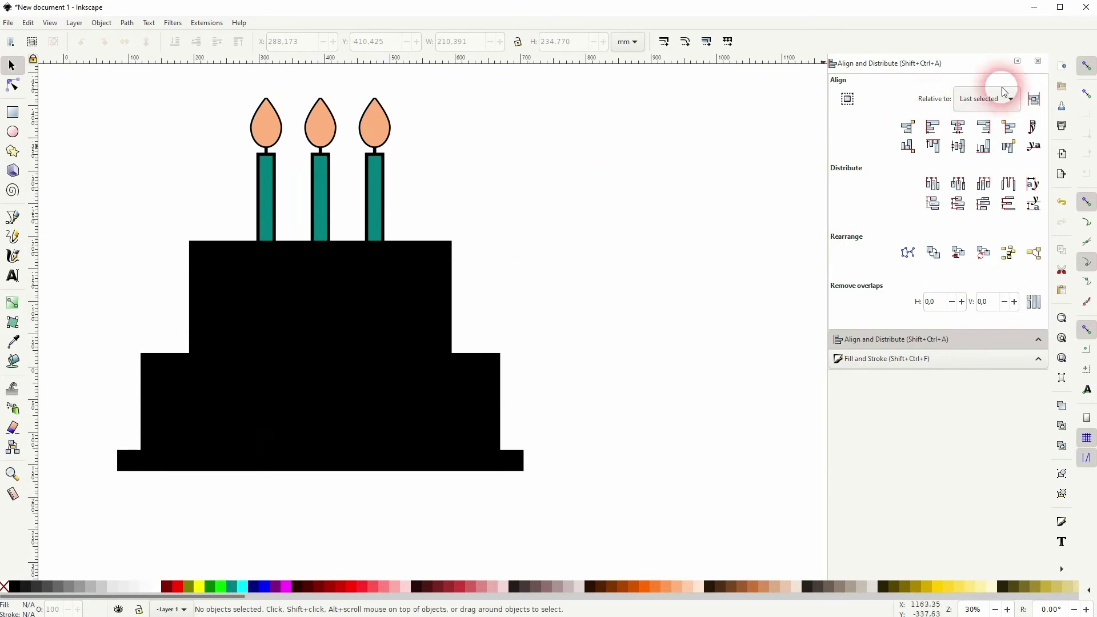
Convert the upper tier to a path, apply Corners (Fillet/Chamfer), and select its two top corners.
left_click(350, 316)
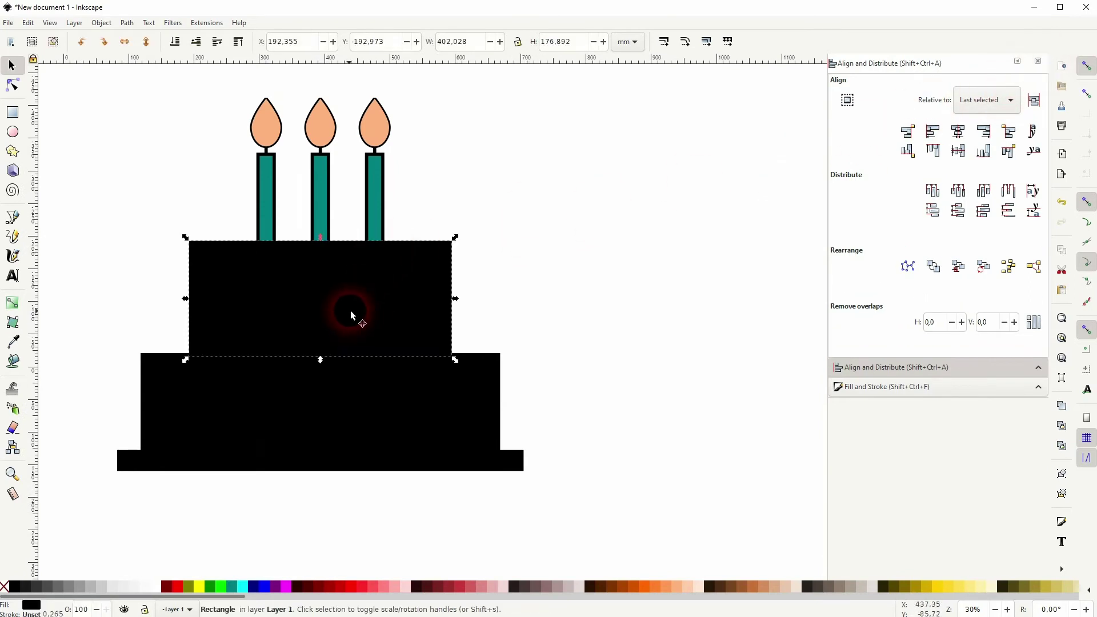
left_click(127, 22)
left_click(138, 39)
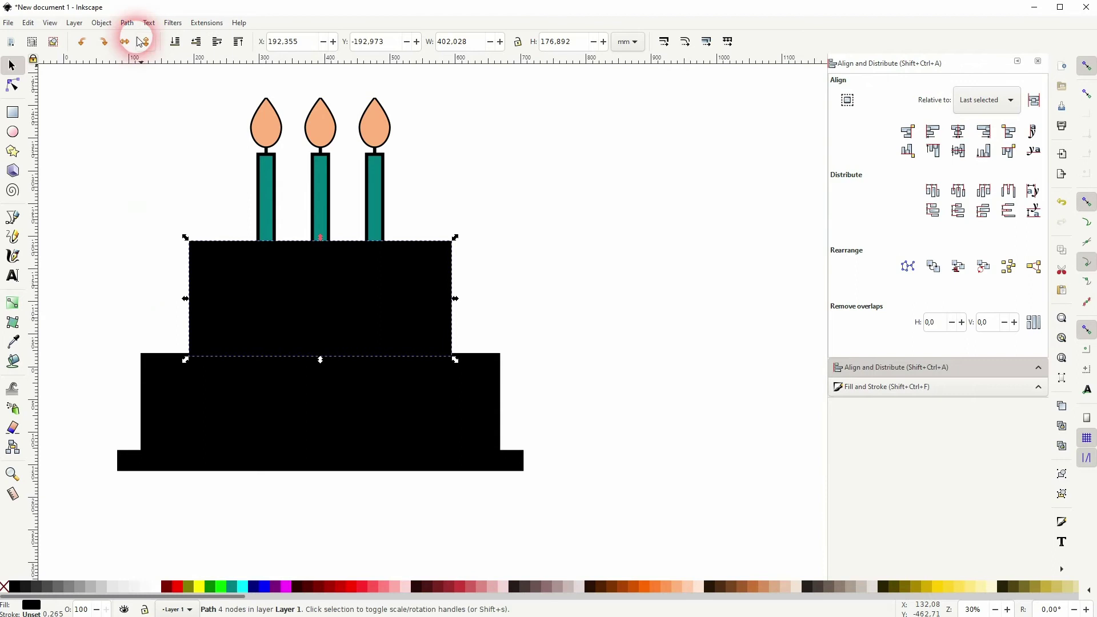
left_click(127, 23)
left_click(154, 274)
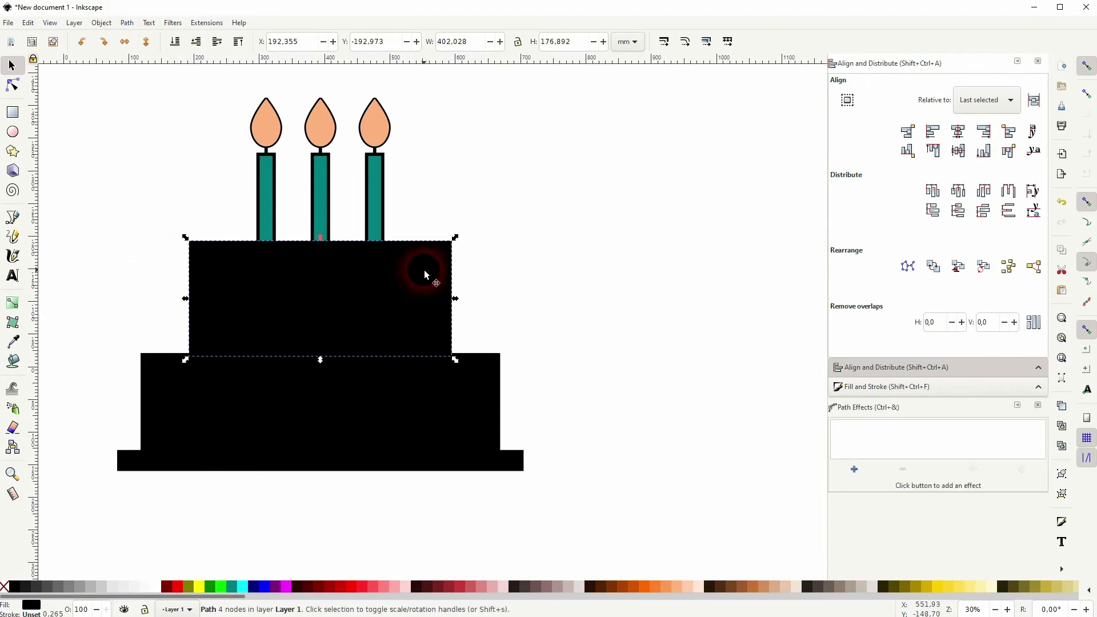
left_click(854, 469)
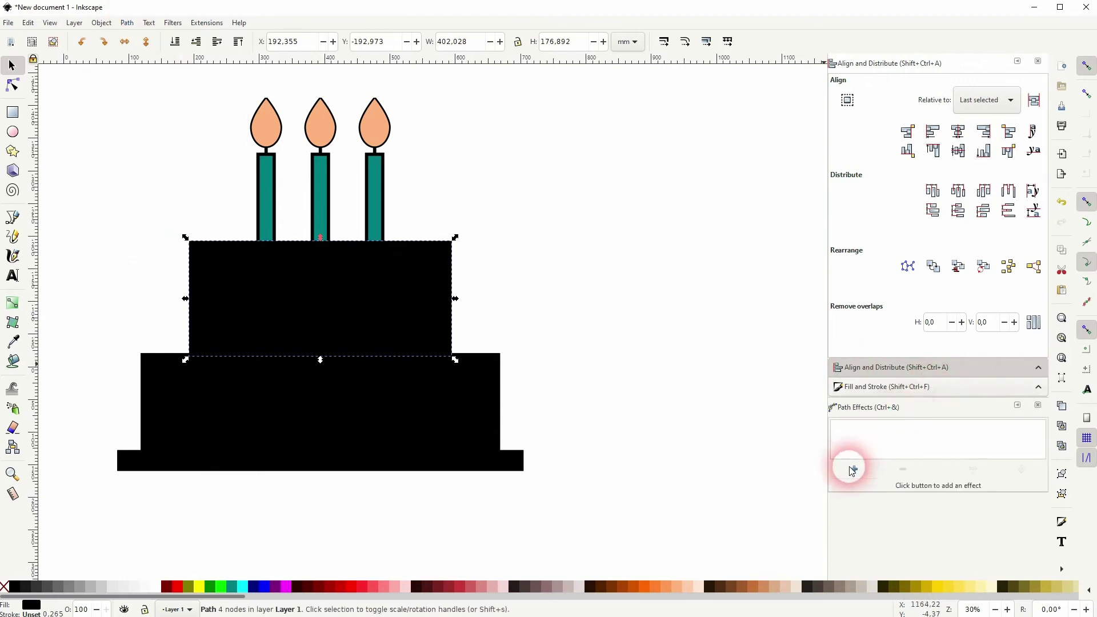
key("Escape")
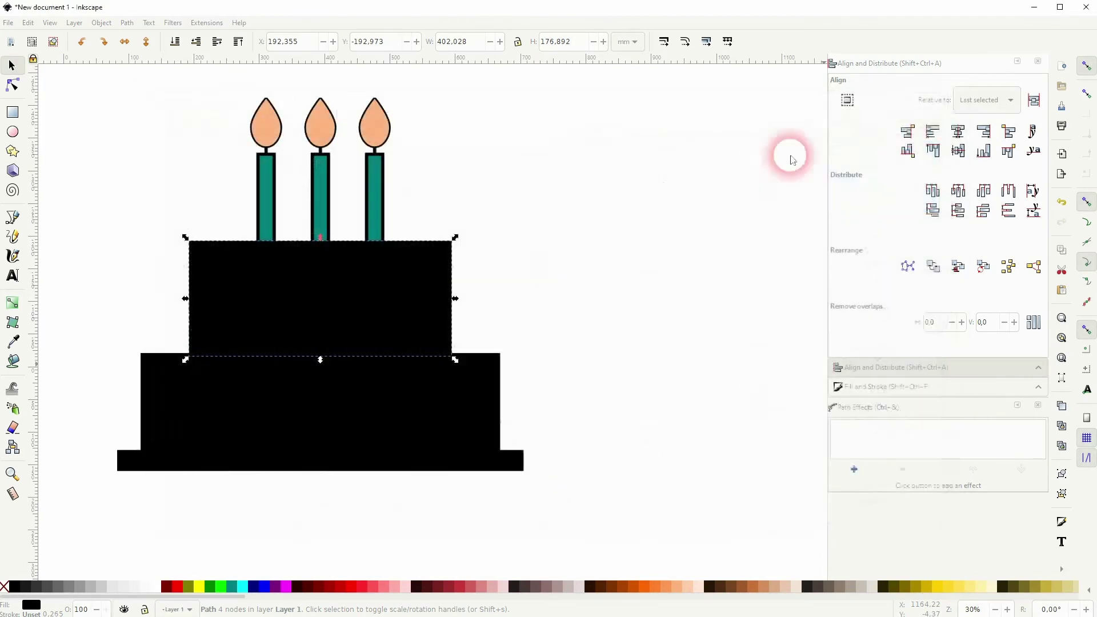
left_click(21, 86)
left_click_drag(157, 219, 519, 261)
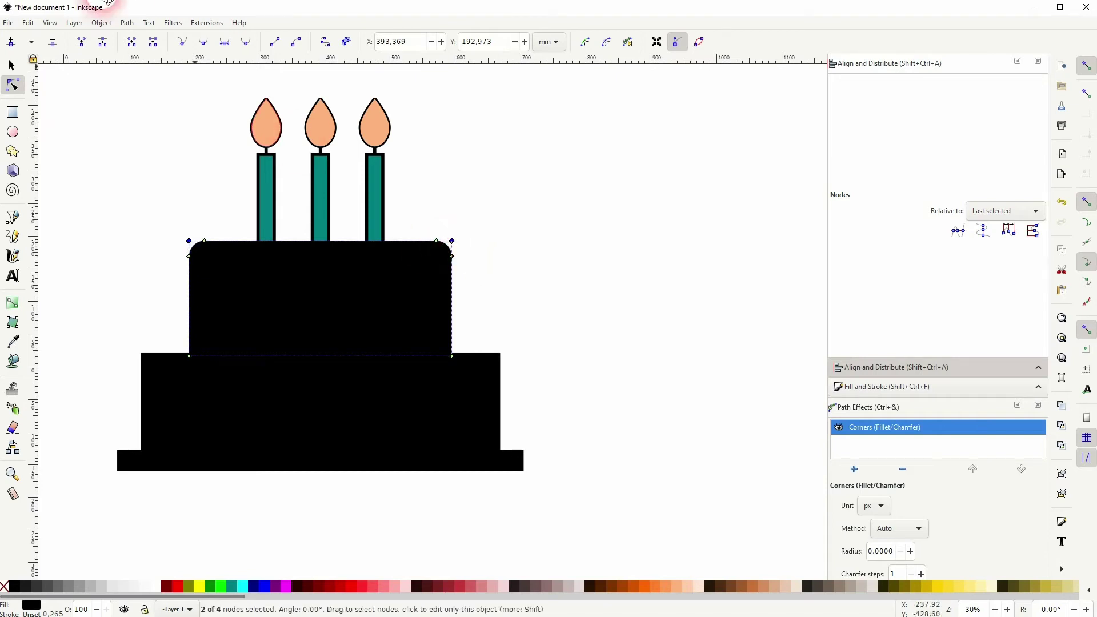
Convert the lower tier to a path, add a Corners (Fillet/Chamfer) effect and select its top two nodes.
left_click(11, 66)
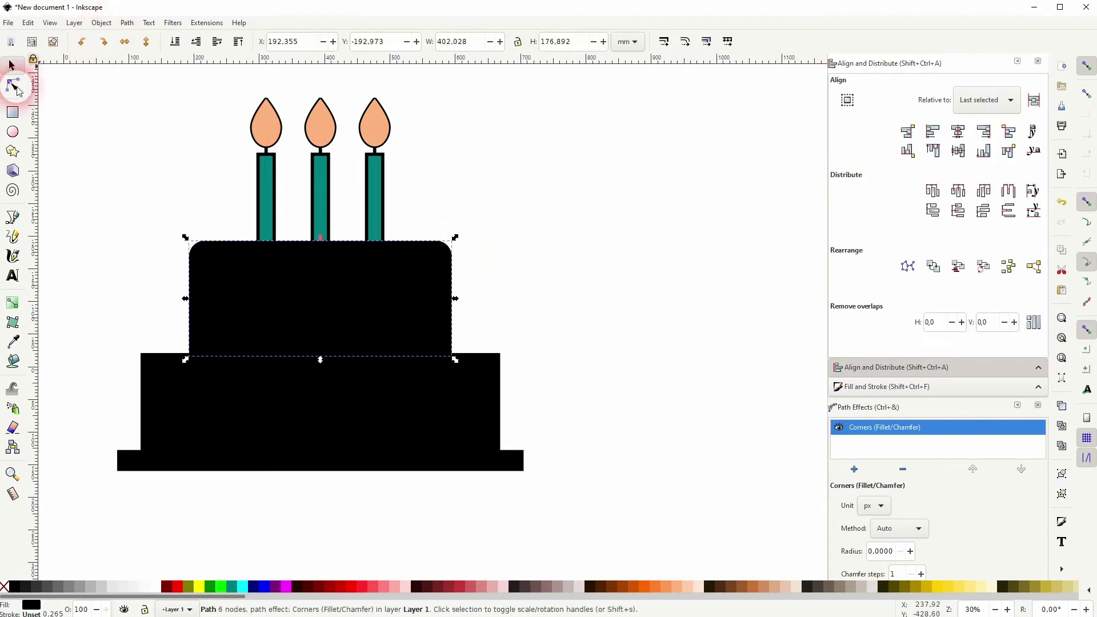
left_click(225, 390)
left_click(127, 26)
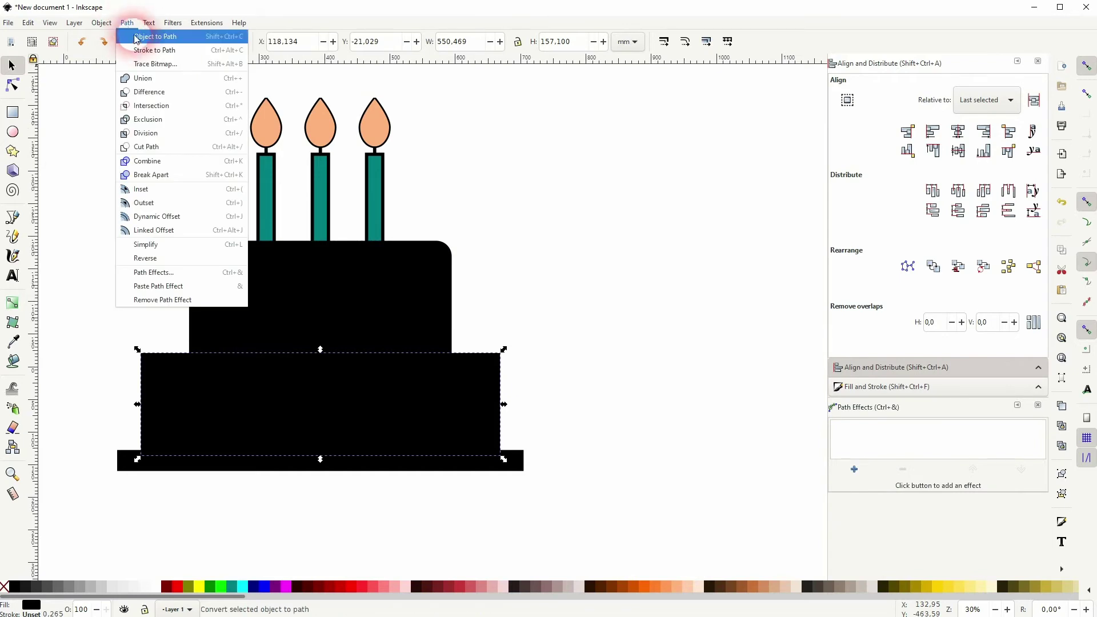
left_click(146, 35)
left_click(854, 470)
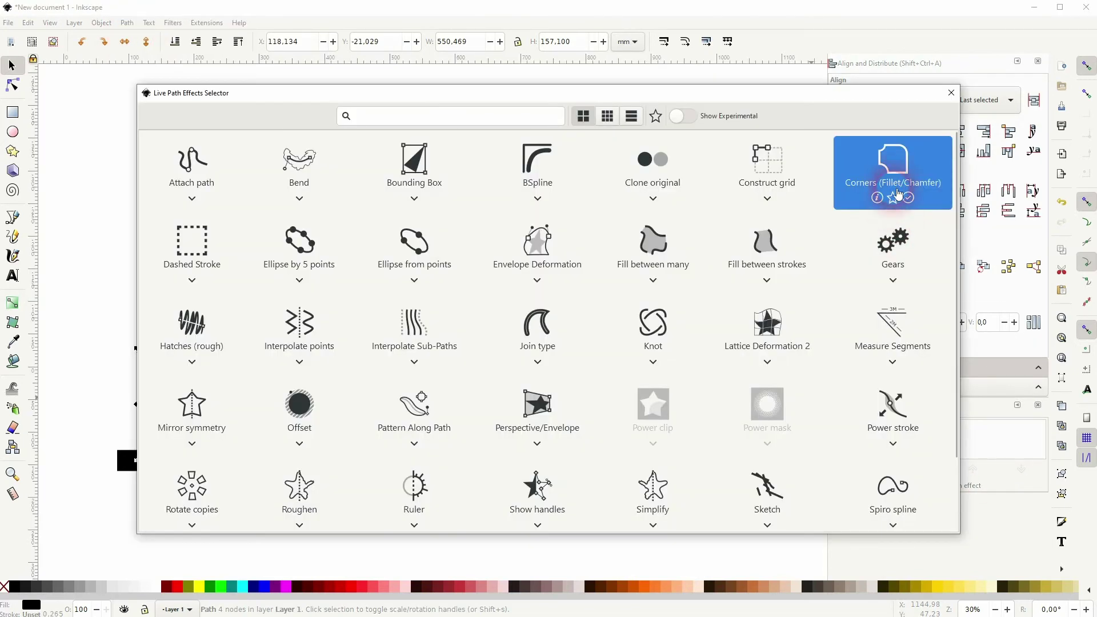
left_click(896, 190)
left_click(12, 86)
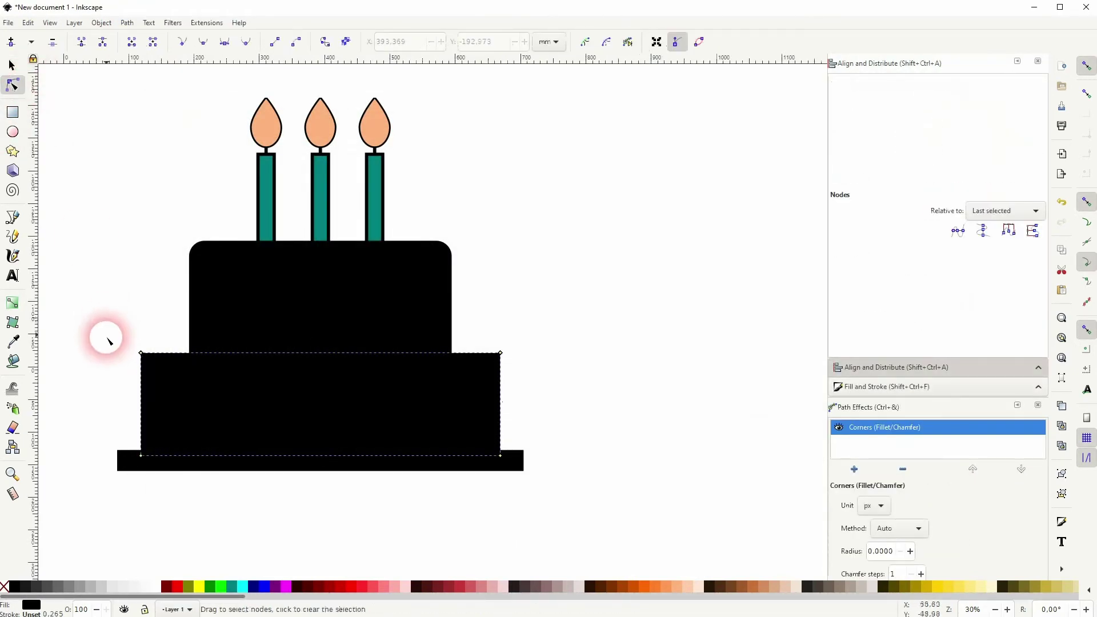
left_click_drag(112, 339, 506, 378)
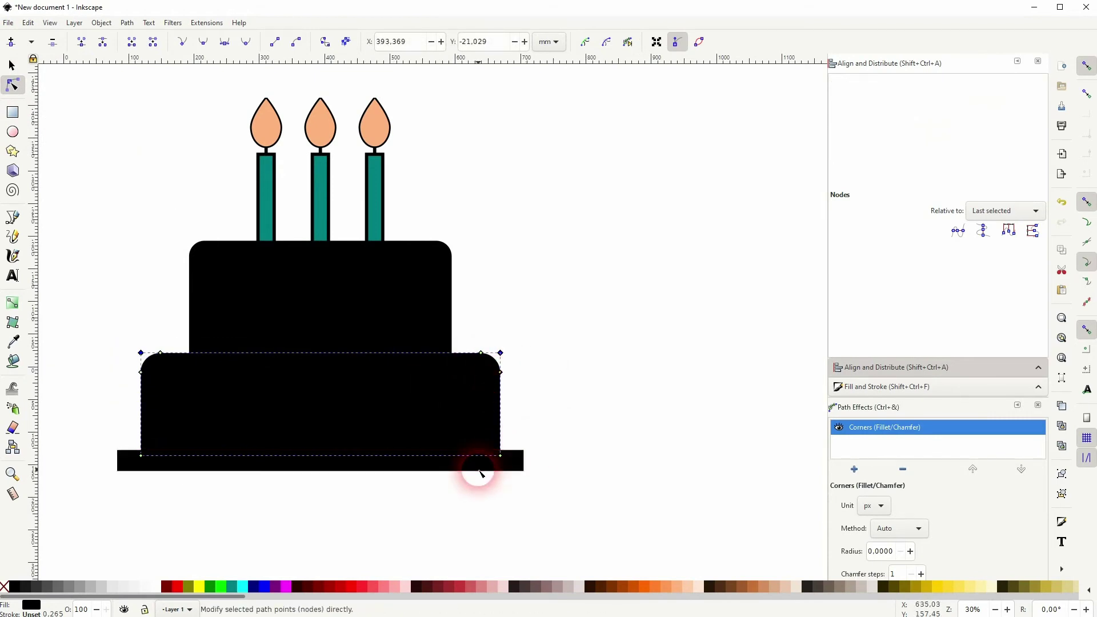
Add a Corners (Fillet/Chamfer) effect to the base slab and drag a fillet to round all four corners.
left_click(480, 472)
left_click(127, 23)
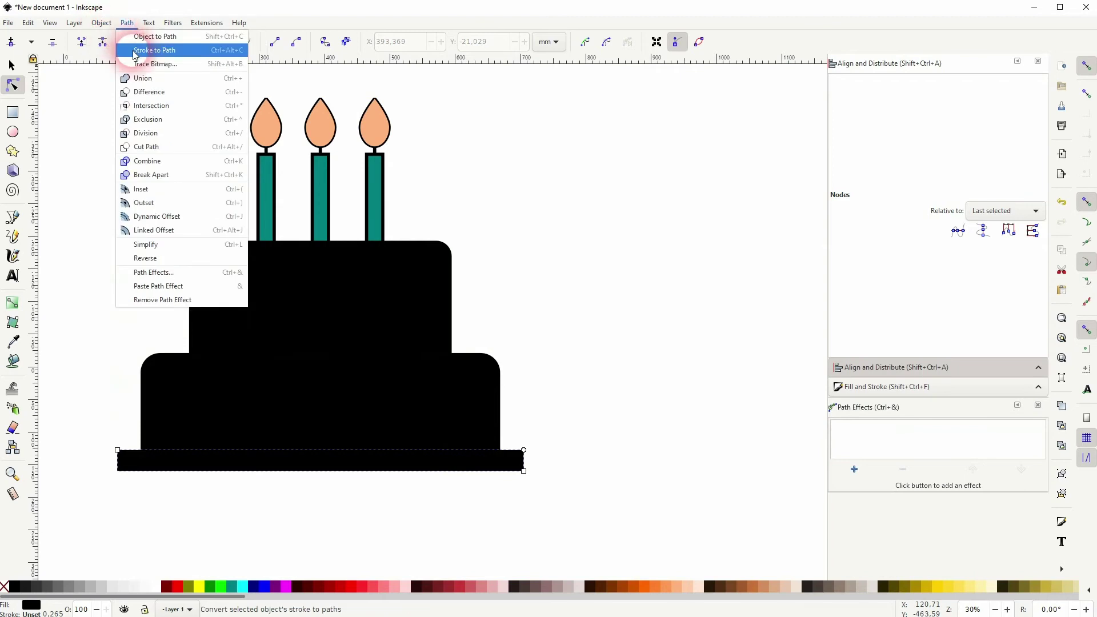
left_click(128, 24)
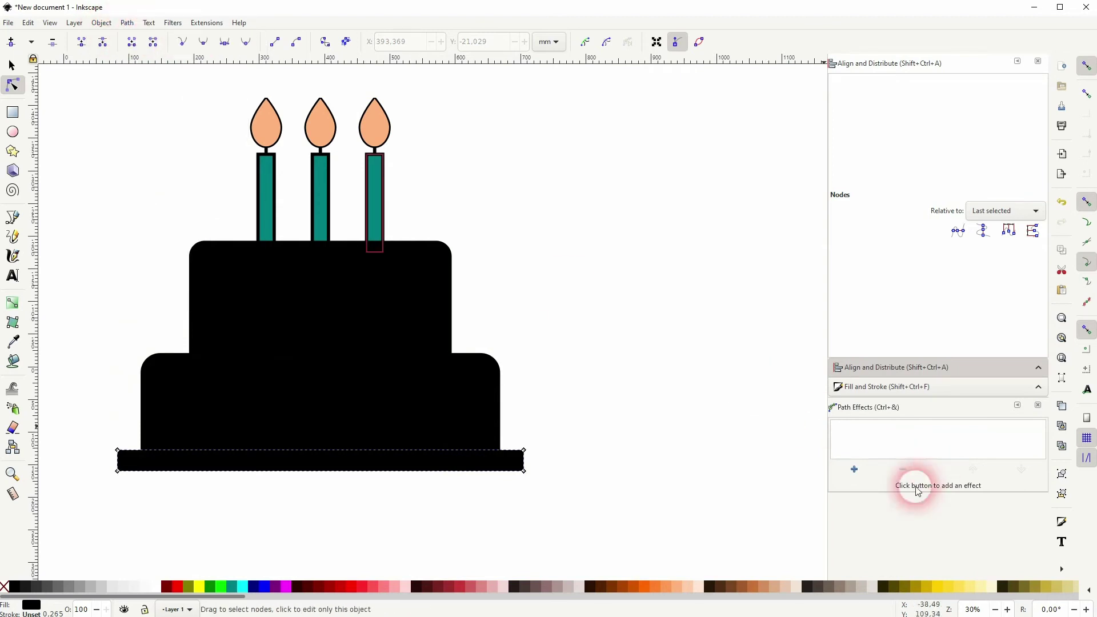
left_click(855, 469)
left_click(90, 462)
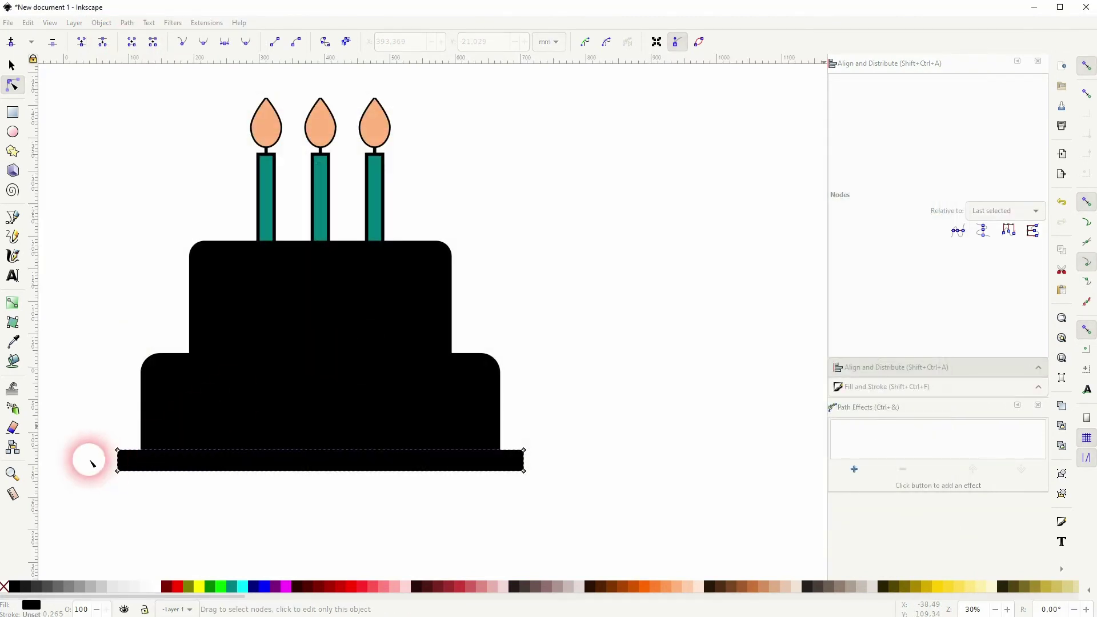
left_click_drag(92, 434, 558, 507)
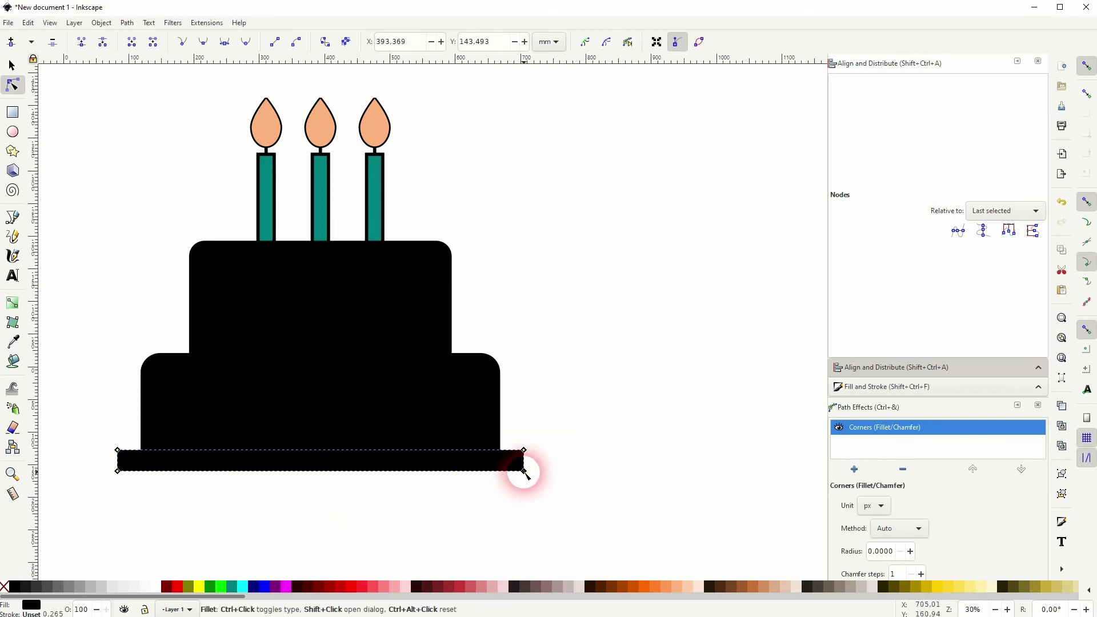
left_click_drag(524, 472, 547, 512)
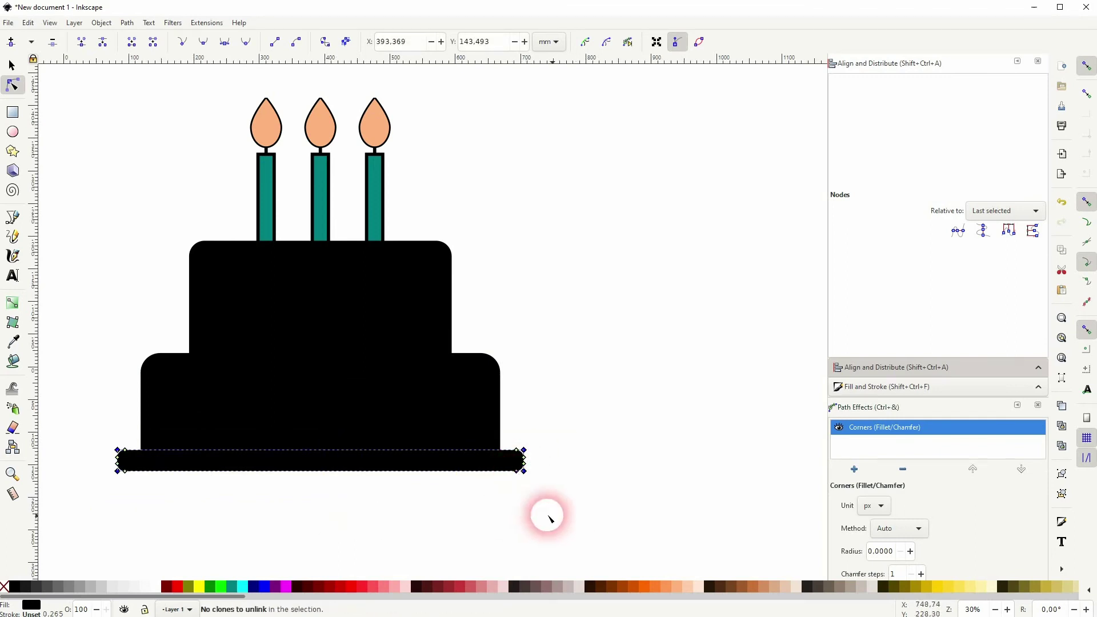
Fill the base slab teal from the palette.
left_click(12, 67)
left_click(80, 220)
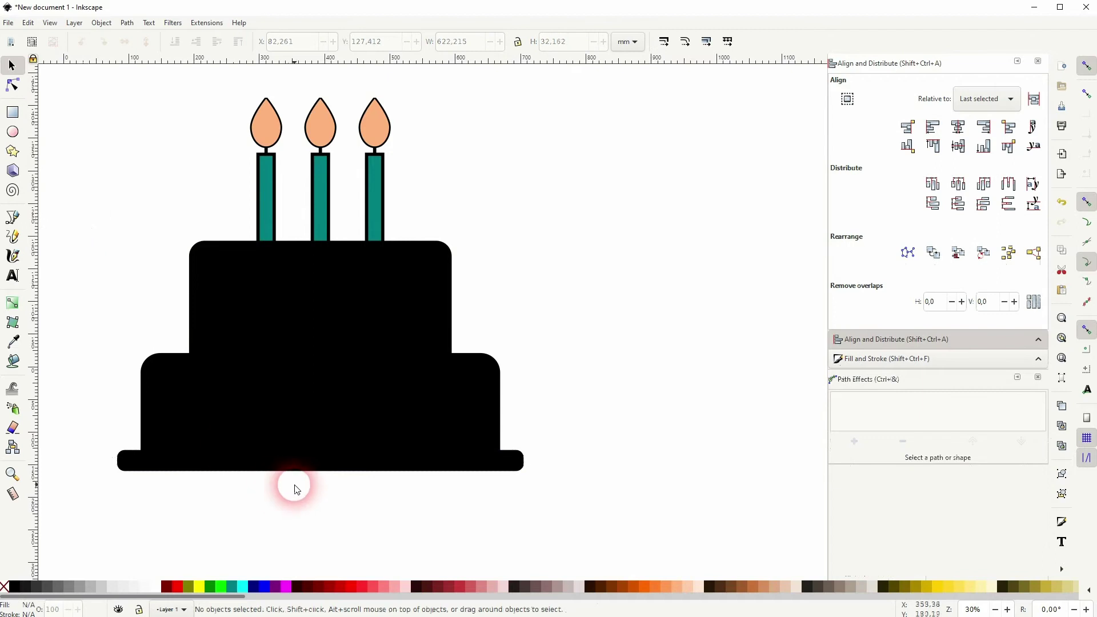
left_click(289, 458)
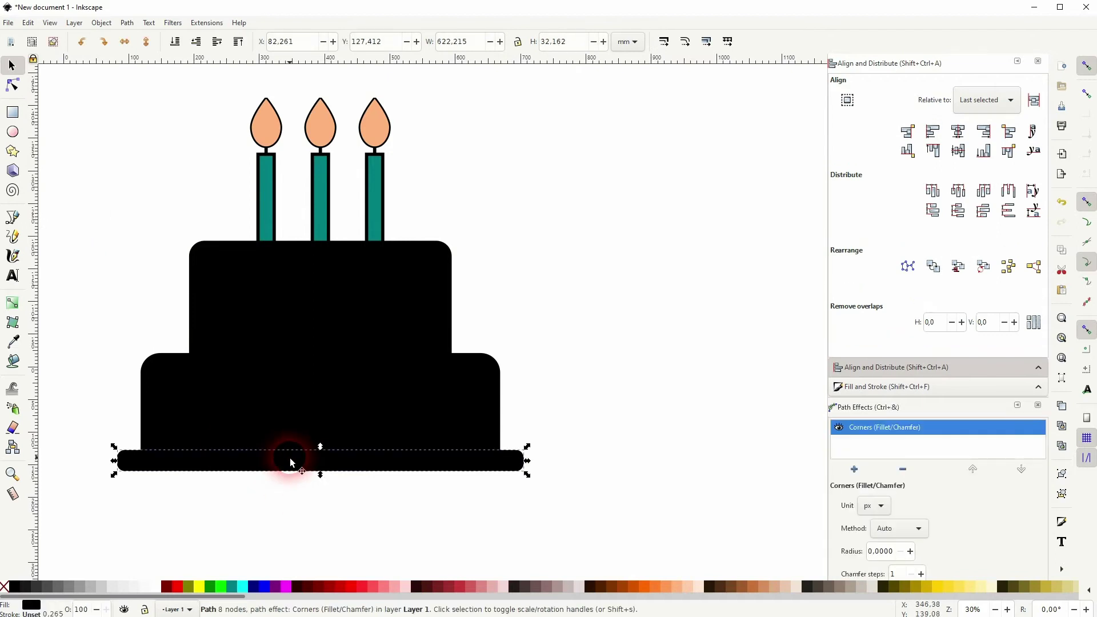
left_click(237, 588)
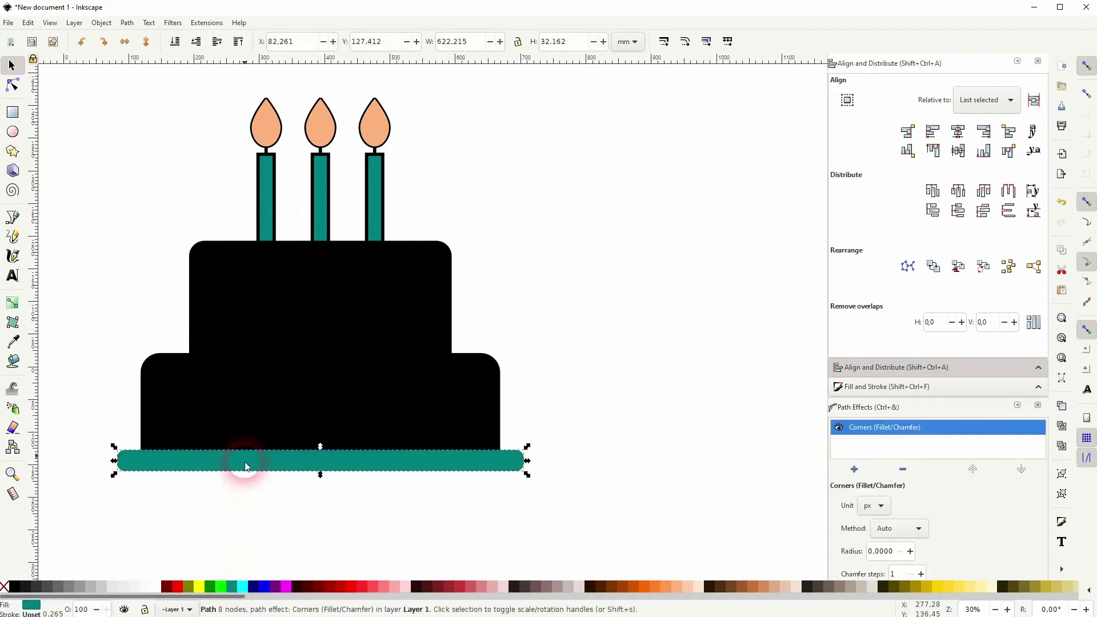
Colour the lower tier light orange and the top tier a darker orange.
left_click(235, 395)
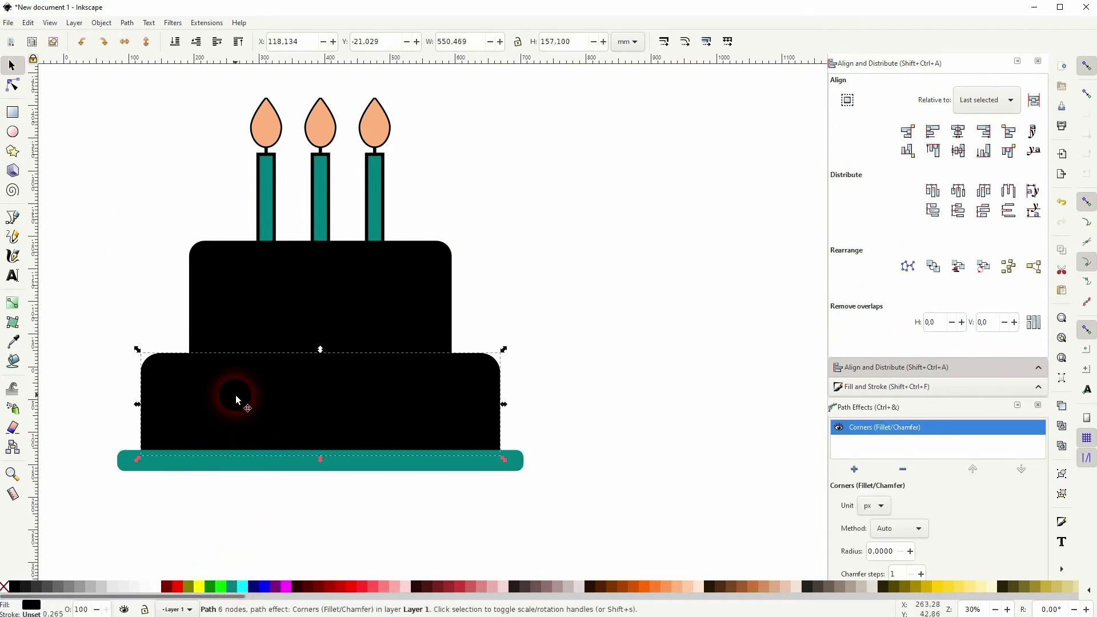
left_click(675, 586)
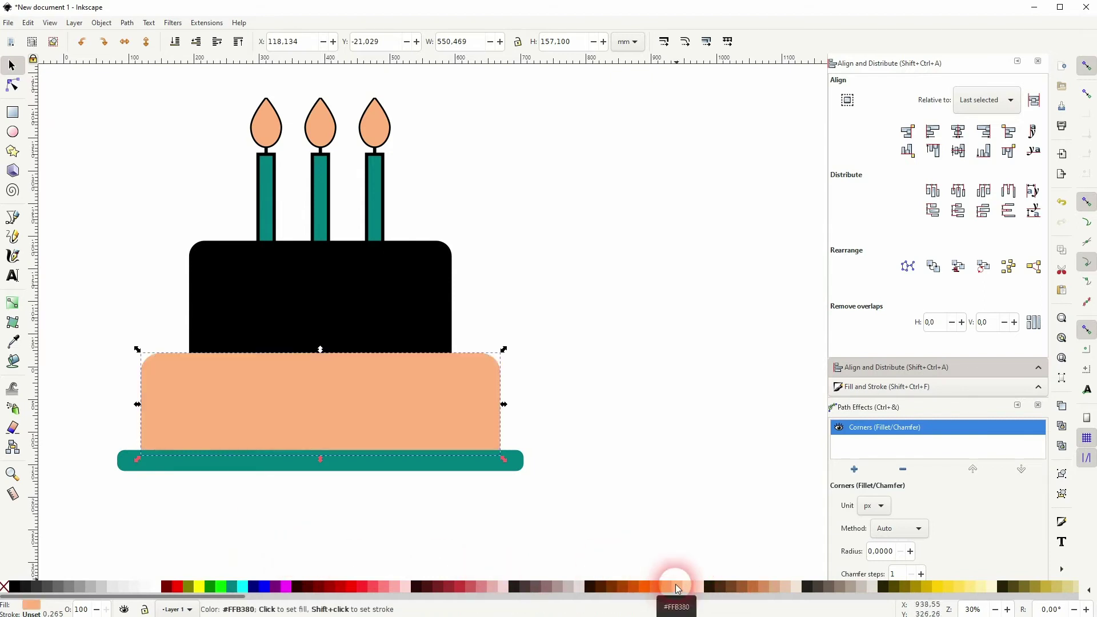
left_click(665, 586)
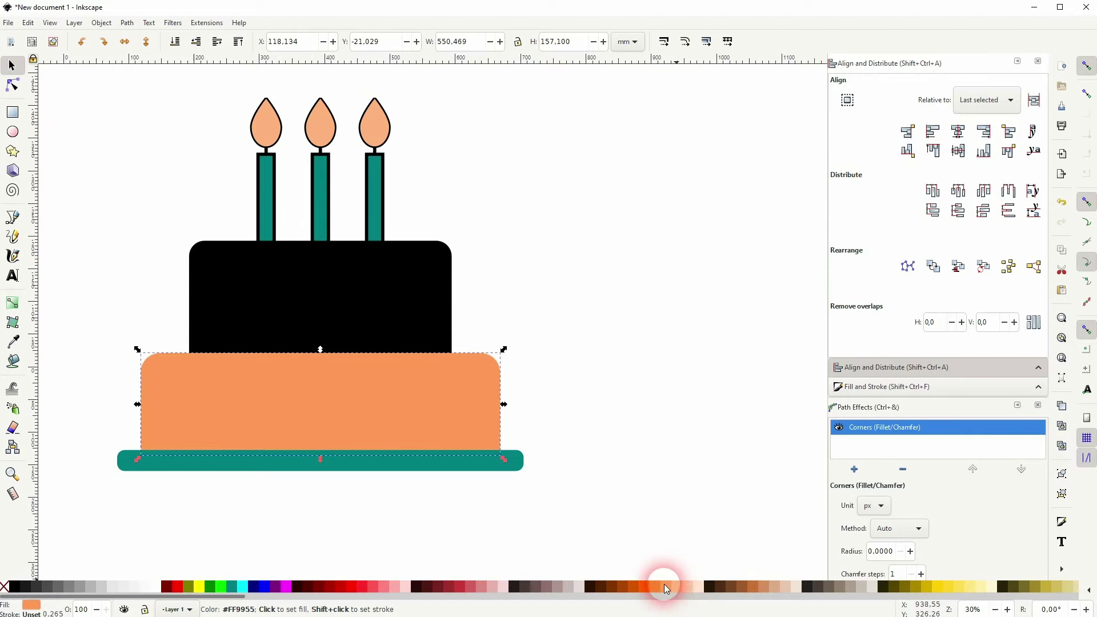
left_click(400, 305)
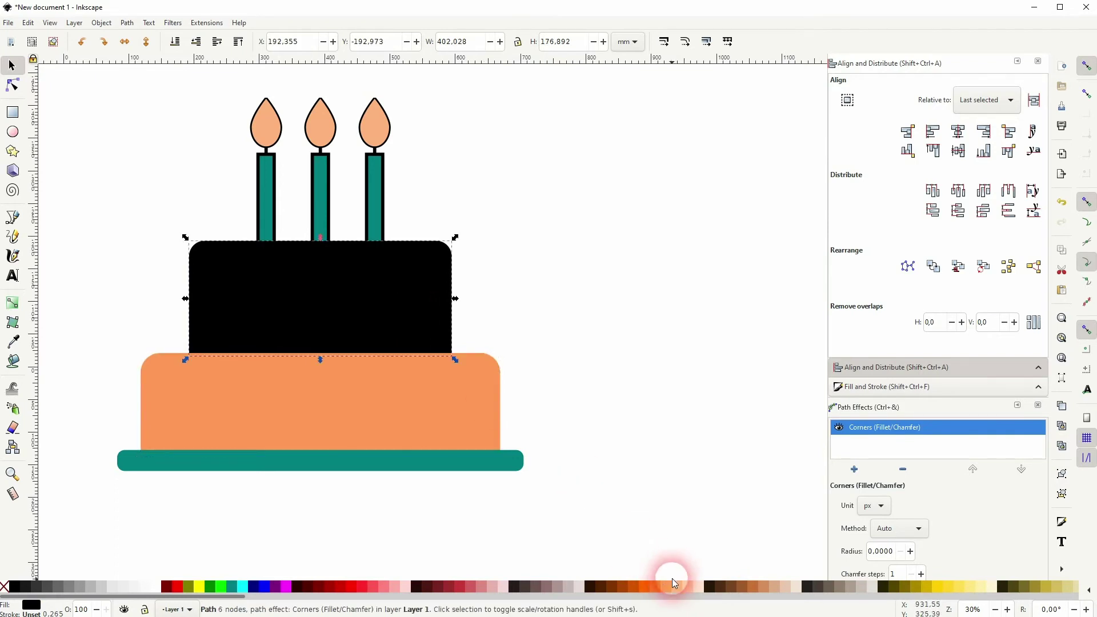
left_click(656, 585)
left_click(627, 461)
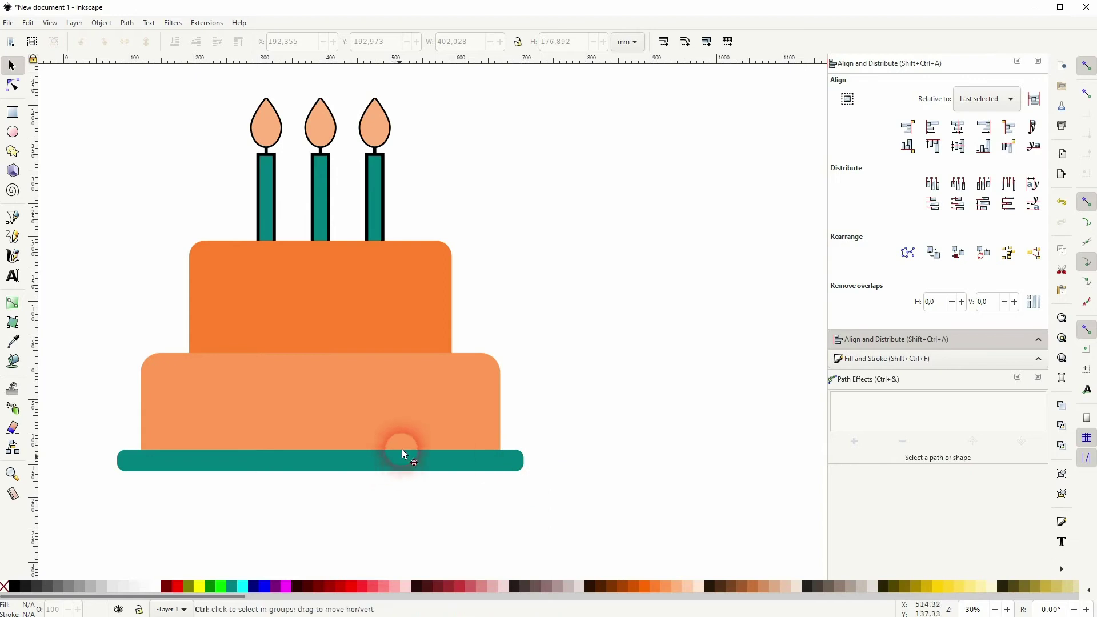
Select all objects and give them a black stroke 5 mm wide.
key("ctrl+a")
left_click(930, 361)
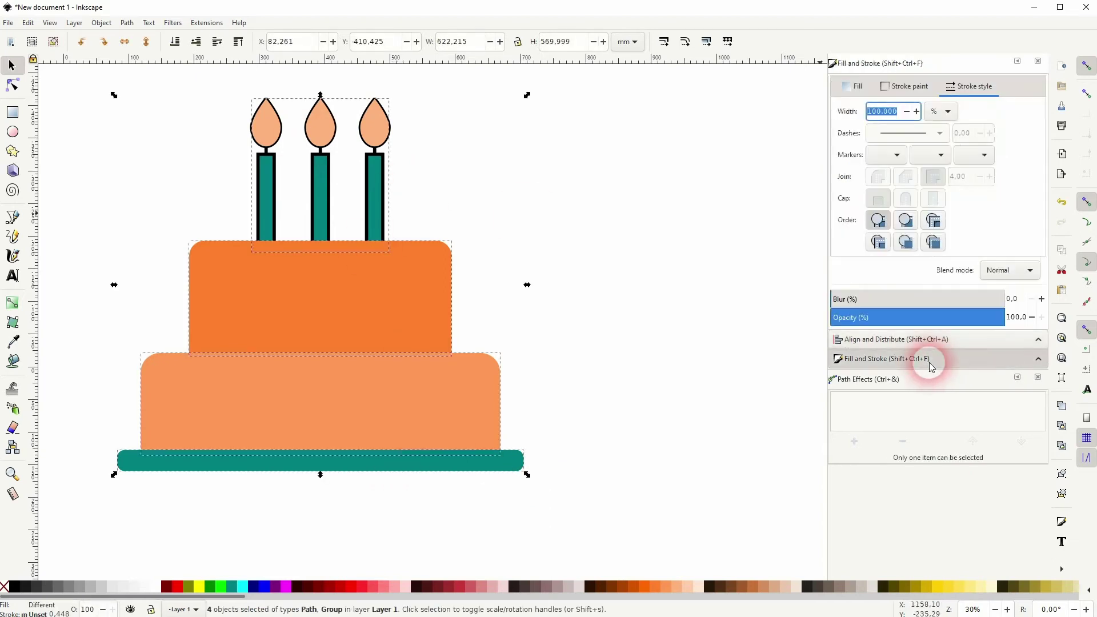
left_click(16, 588, "shift")
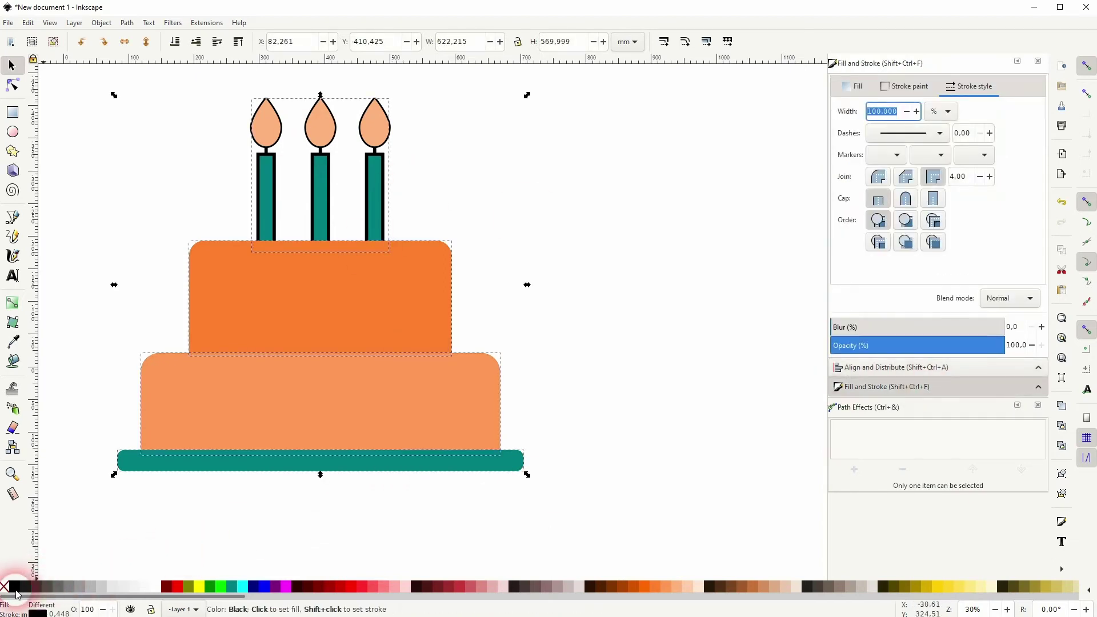
left_click(939, 111)
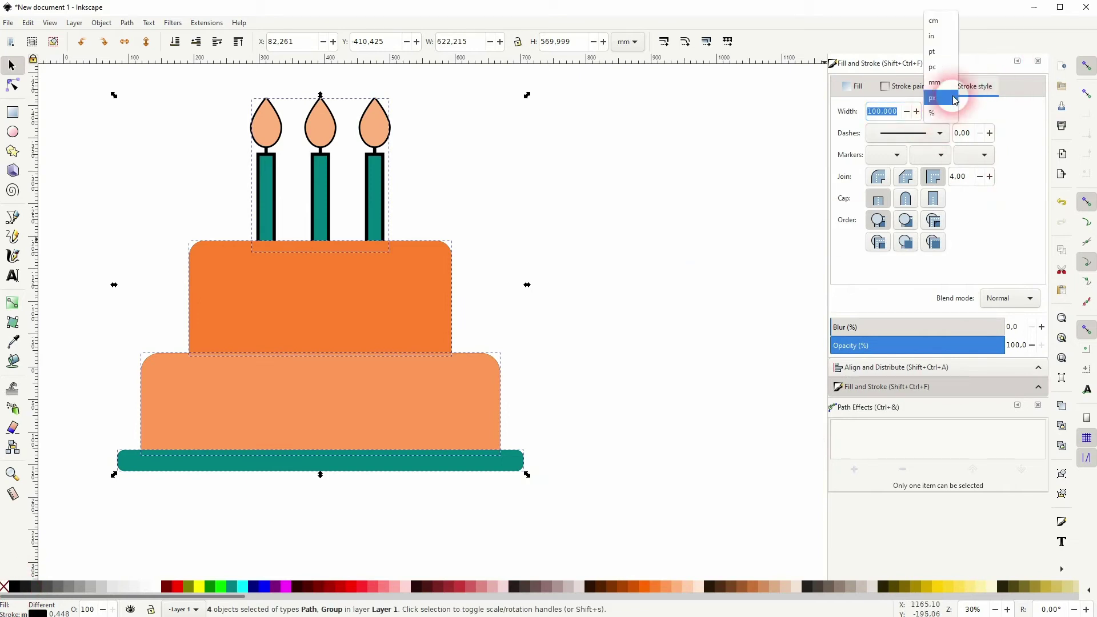
left_click(942, 83)
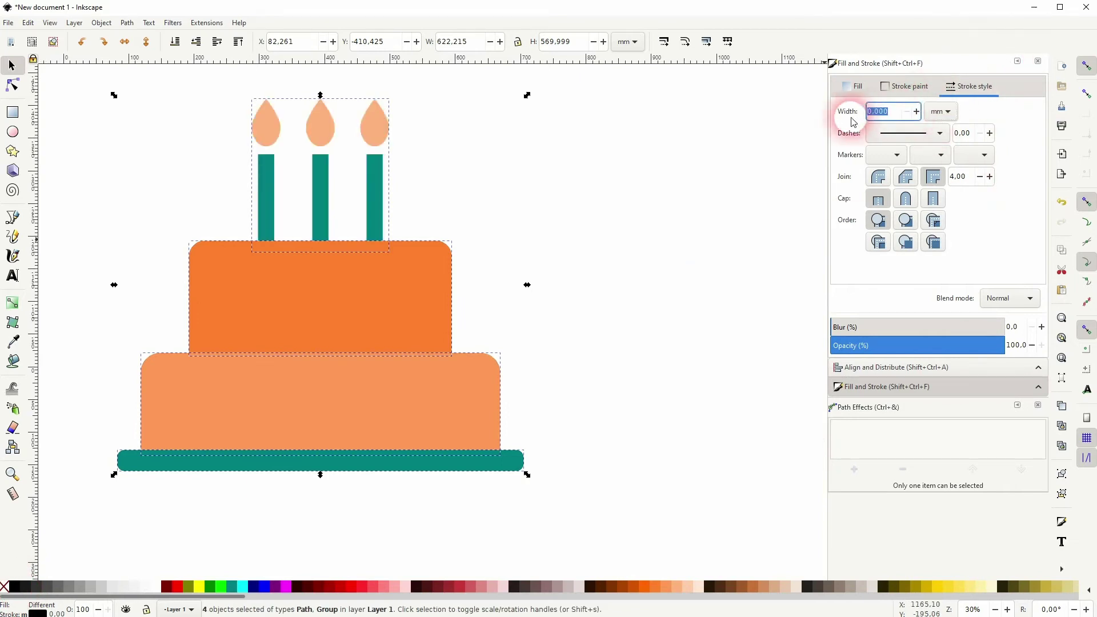
type("5")
key("Return")
left_click(662, 383)
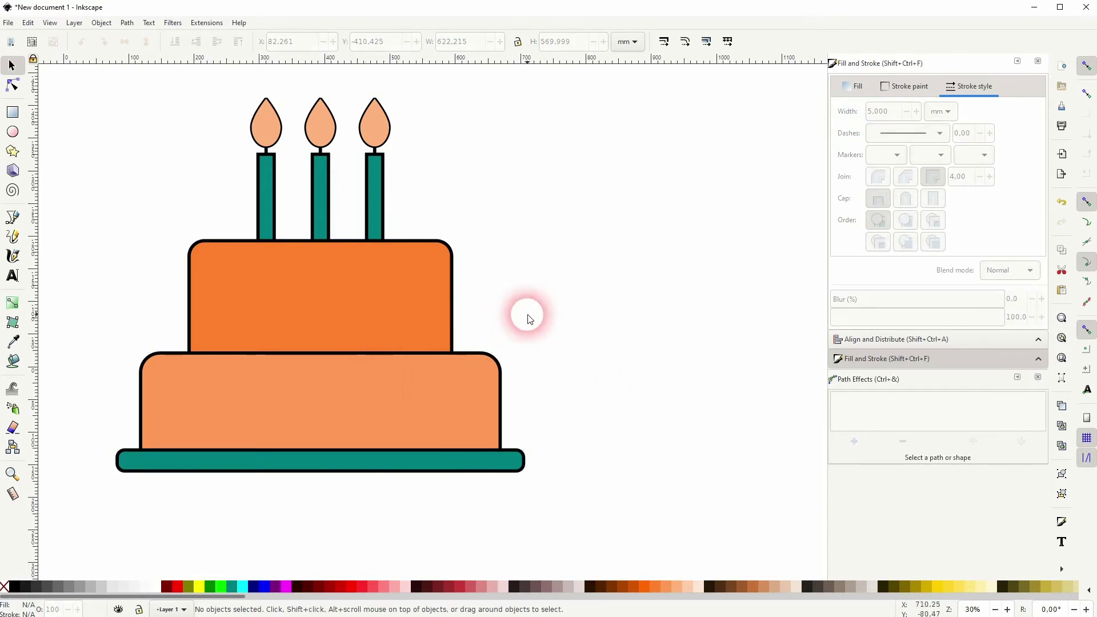
With the Pen tool, draw a closed outline whose zigzag lower edge crosses the top tier, looping above it.
left_click(12, 217)
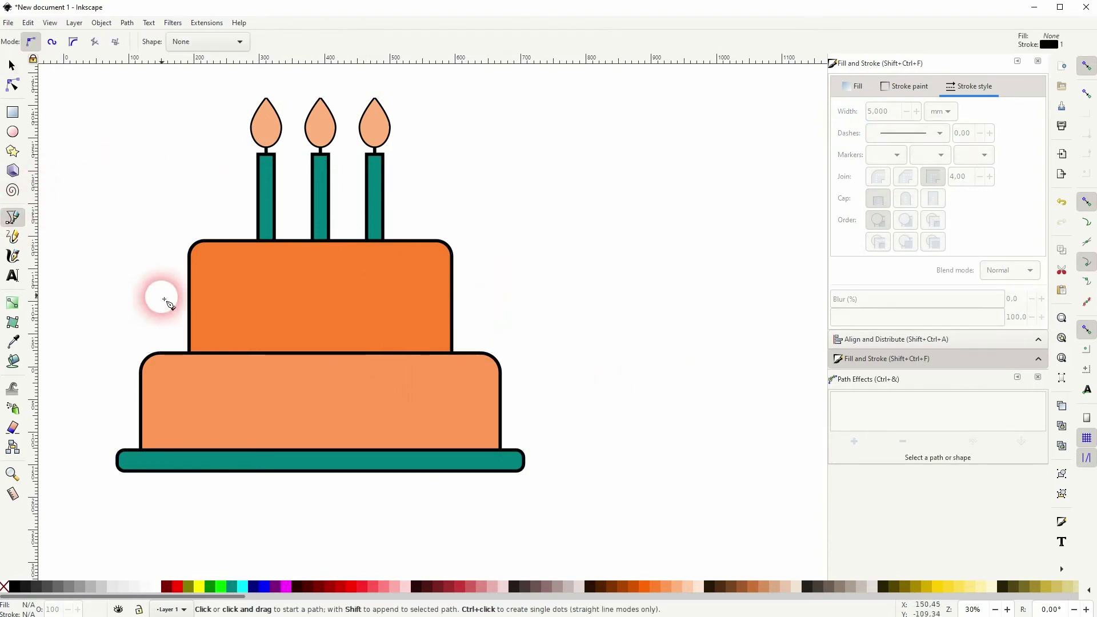
left_click(189, 280)
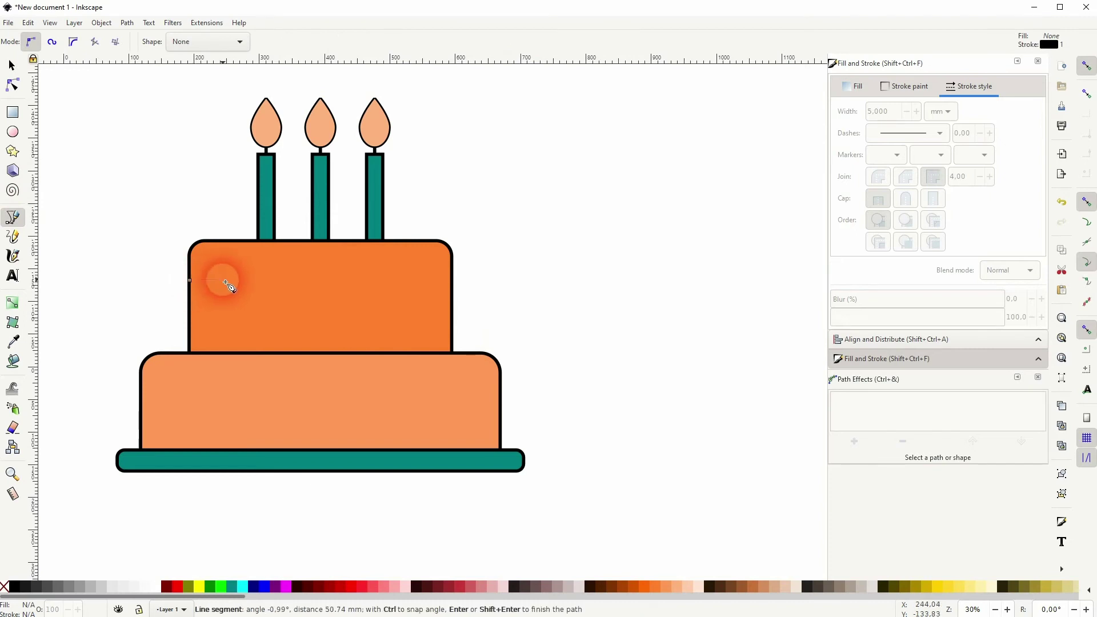
left_click(266, 278)
left_click(310, 275)
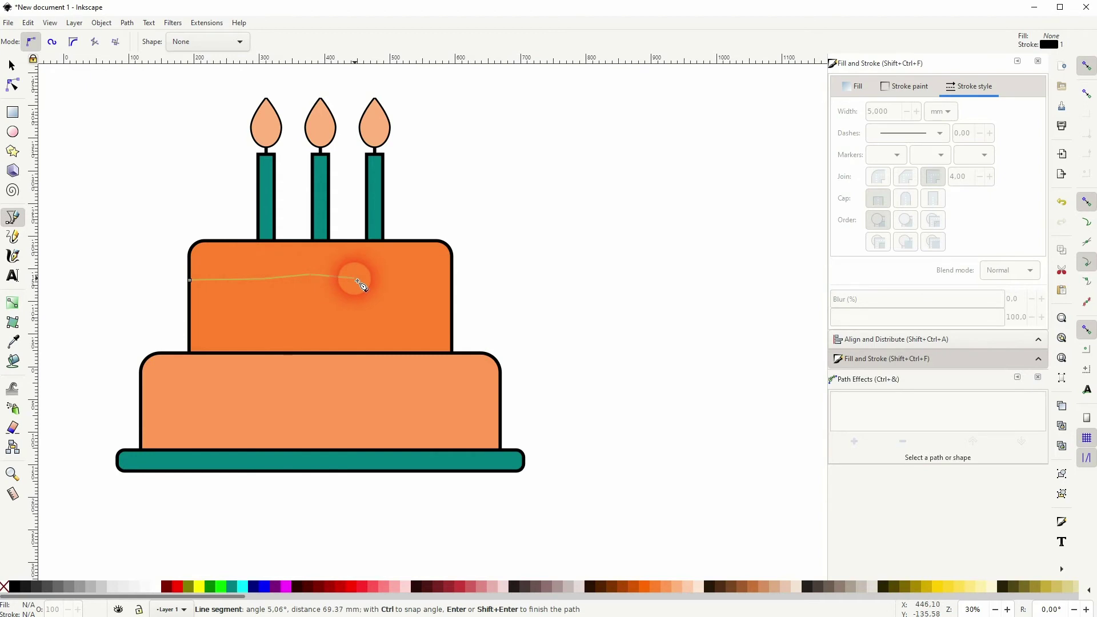
left_click(357, 280)
left_click(428, 277)
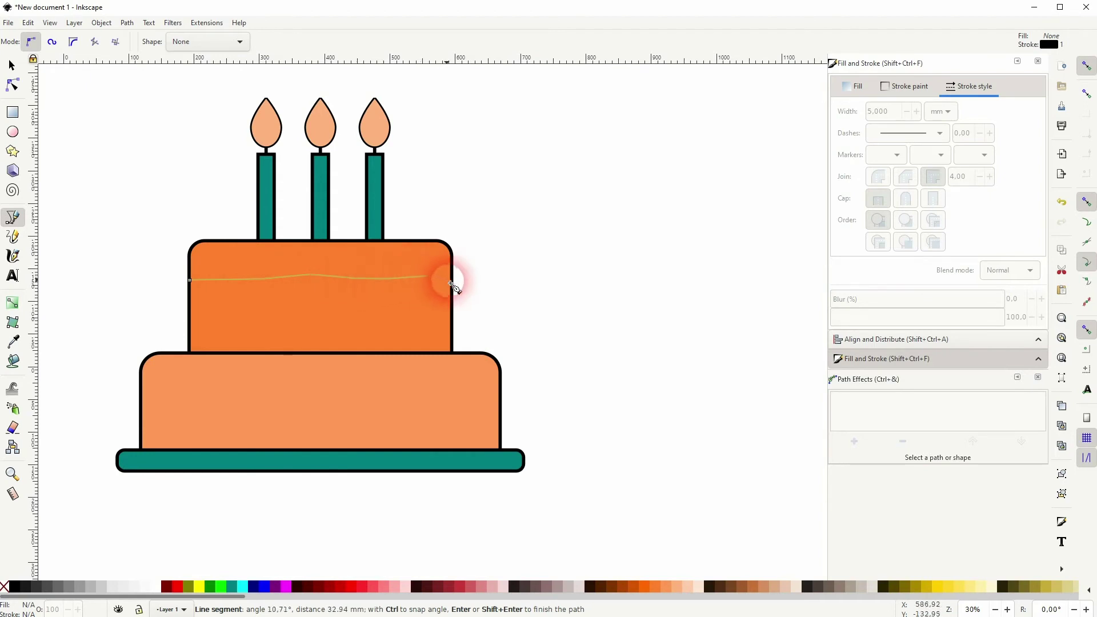
left_click(457, 283)
left_click(519, 235)
left_click(451, 186)
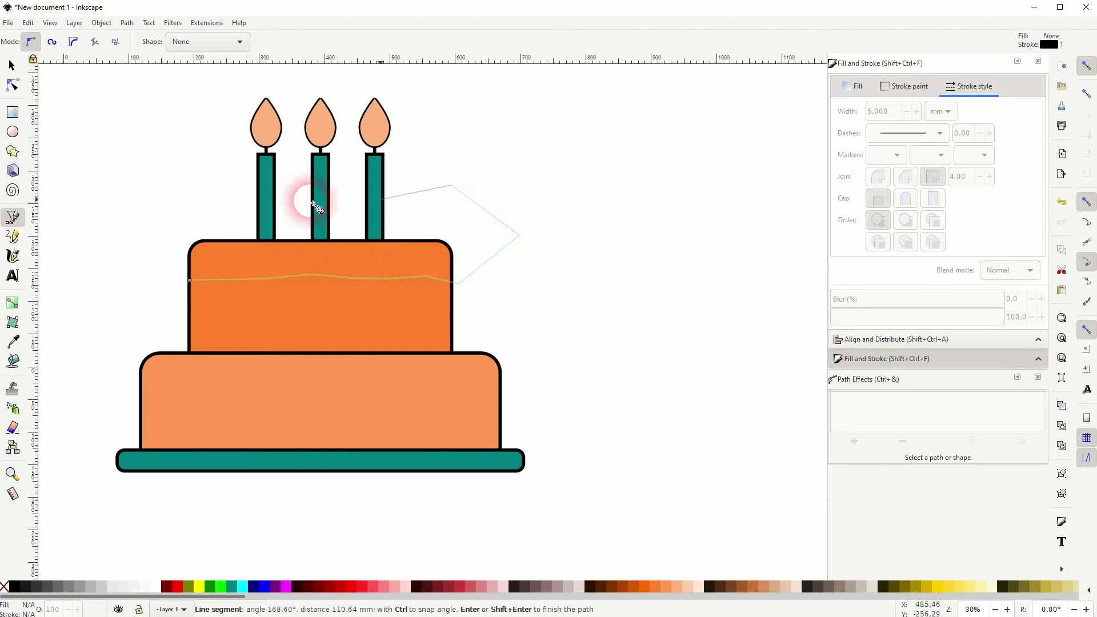
left_click(122, 203)
left_click(189, 280)
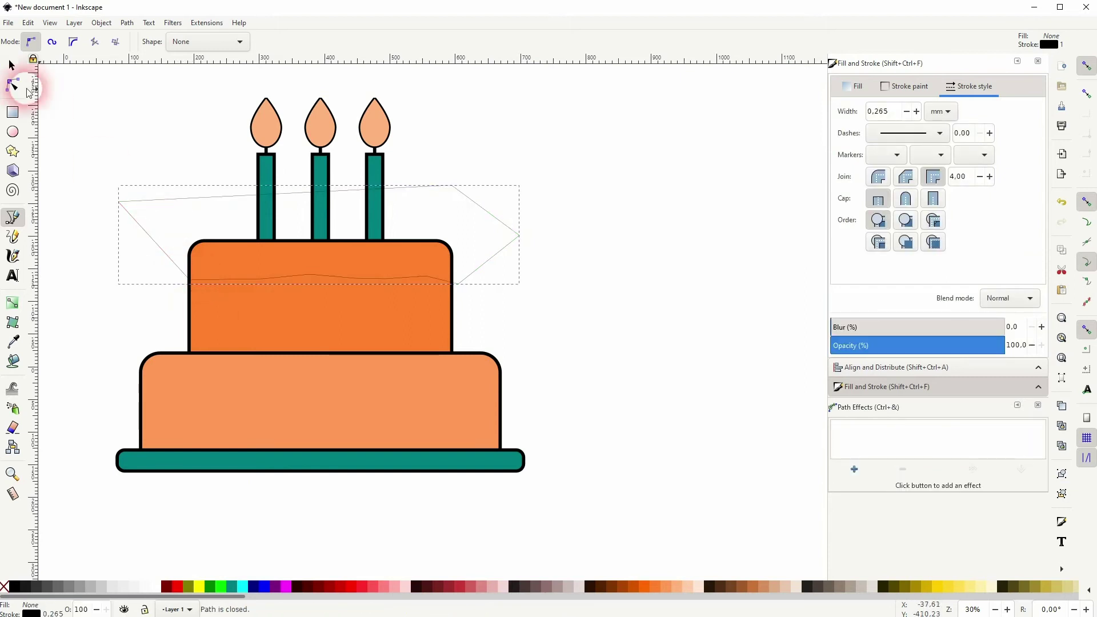
Select the top tier plus the wavy outline and apply Path > Intersection to cut the frosting.
left_click(12, 65)
left_click(357, 314)
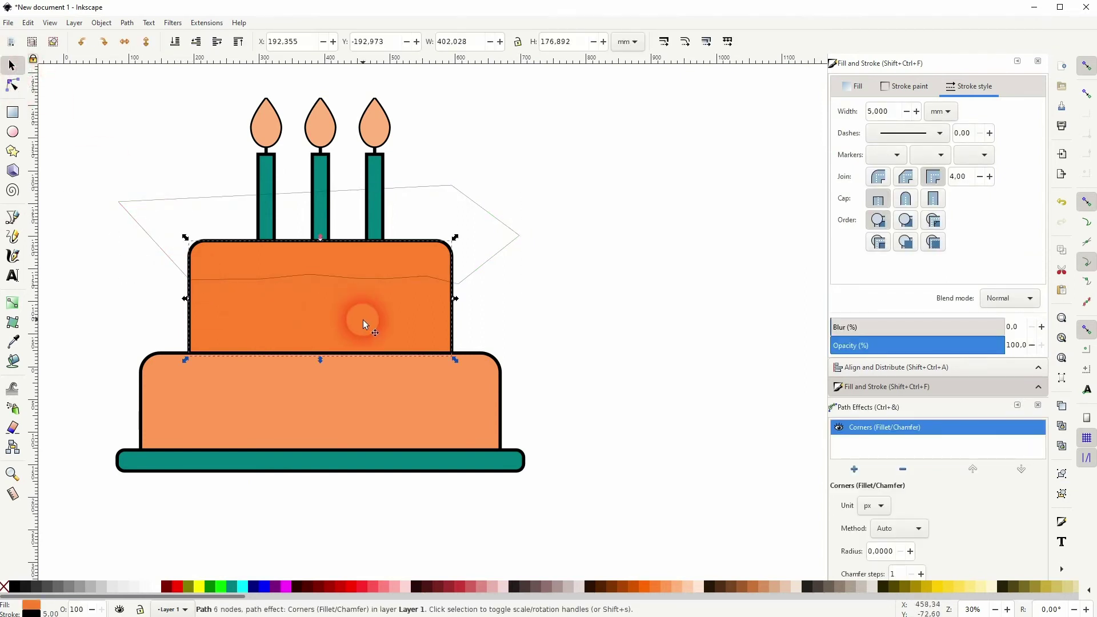
left_click_drag(276, 318, 634, 295)
key("ctrl+z")
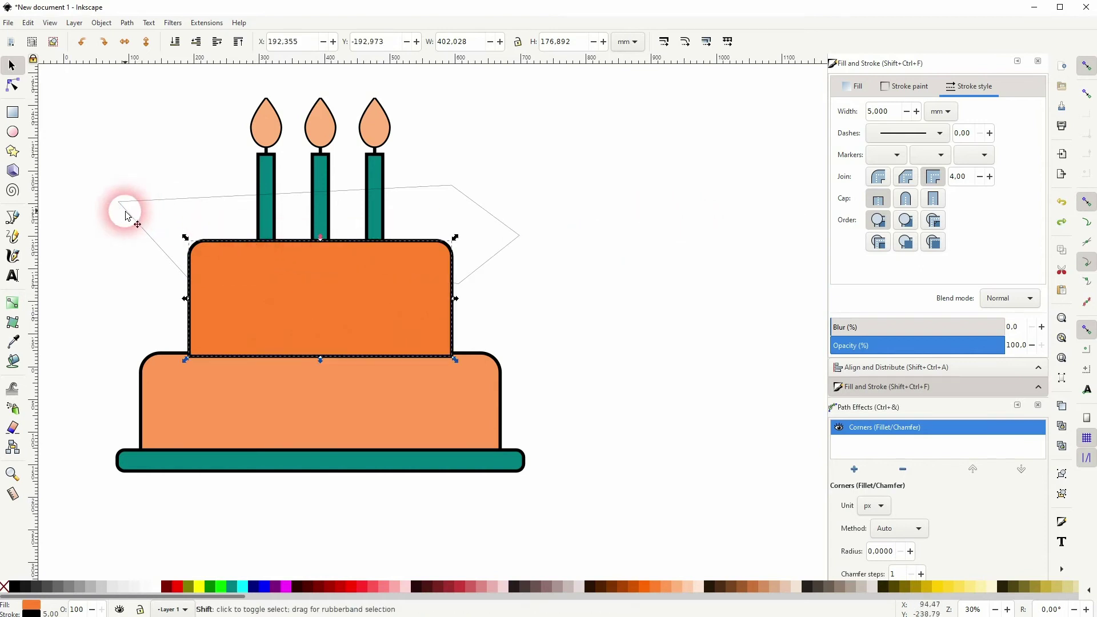
left_click(128, 216, "shift")
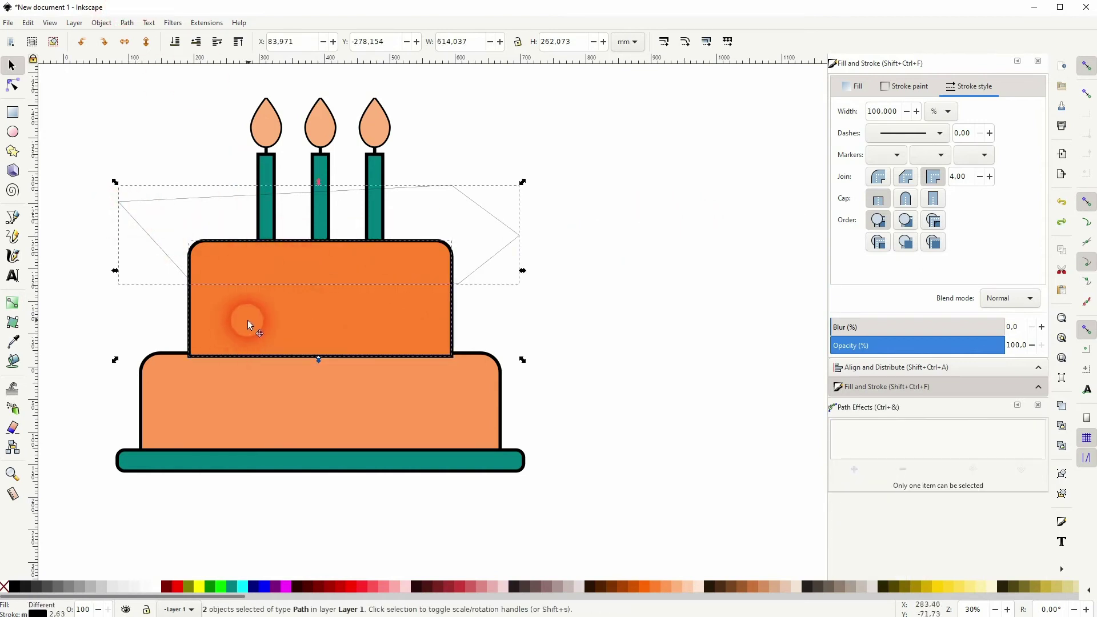
left_click_drag(249, 324, 660, 323)
key("ctrl+z")
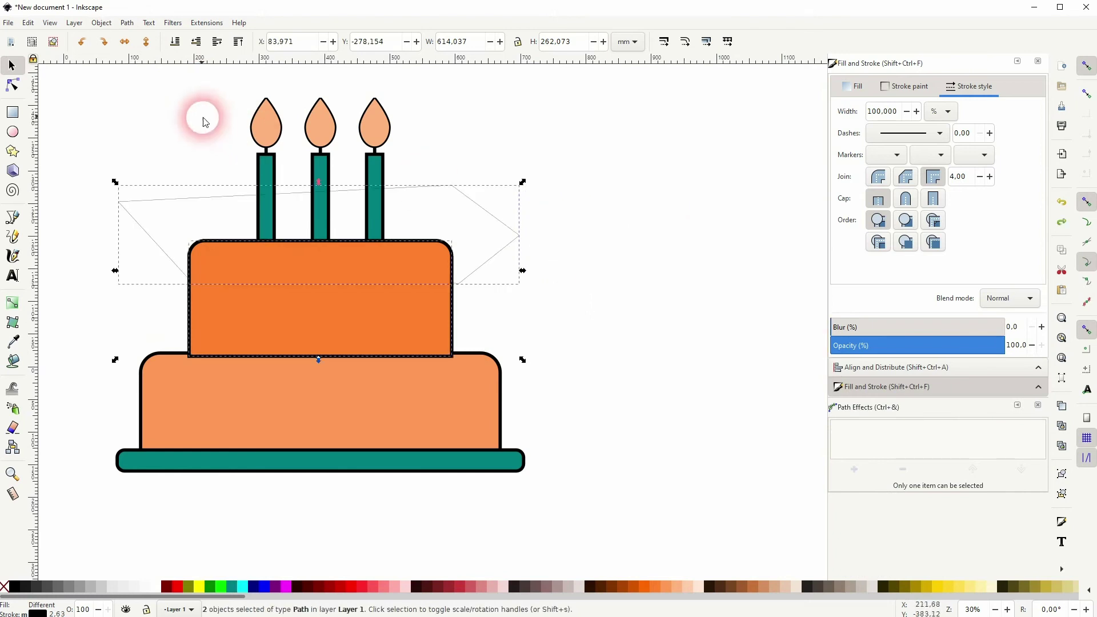
left_click(126, 22)
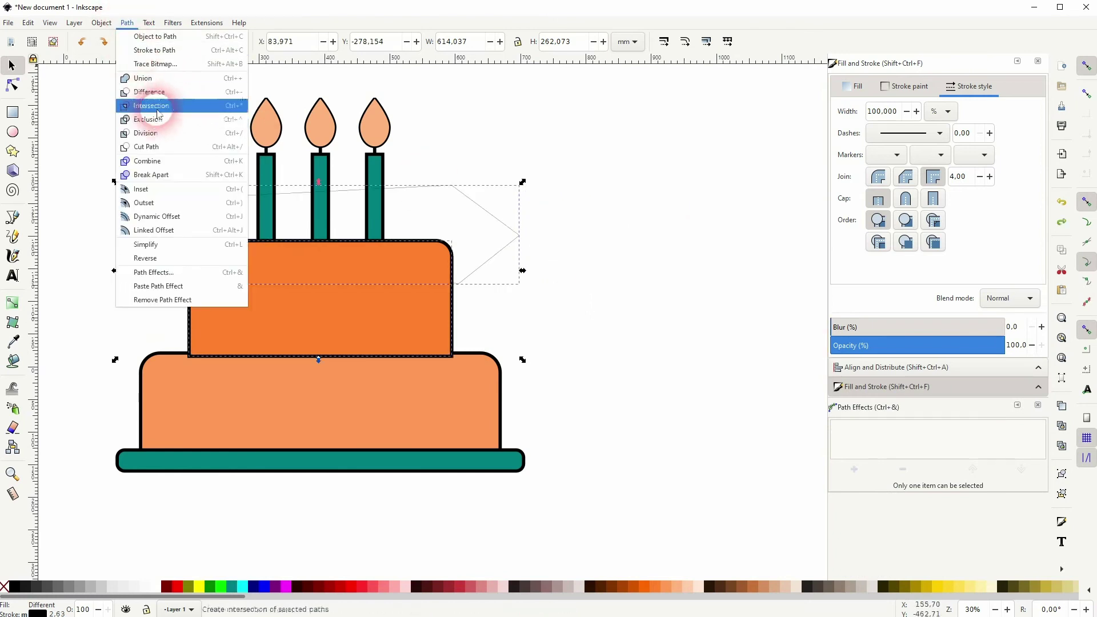
left_click(158, 113)
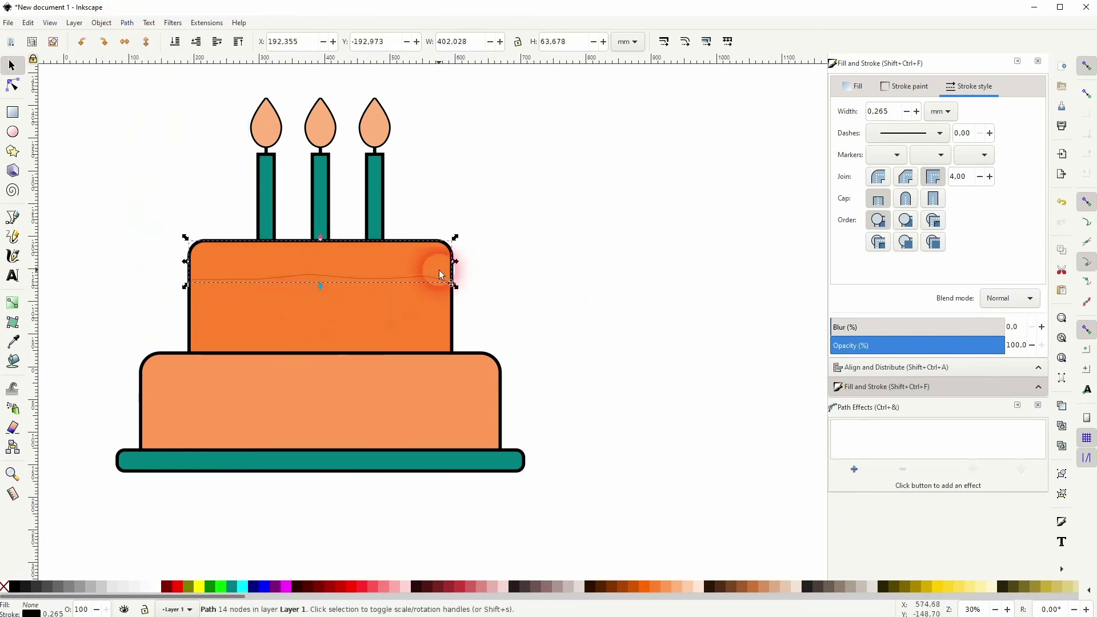
Fill the frosting red and set its outline width to 5 mm.
left_click(478, 585)
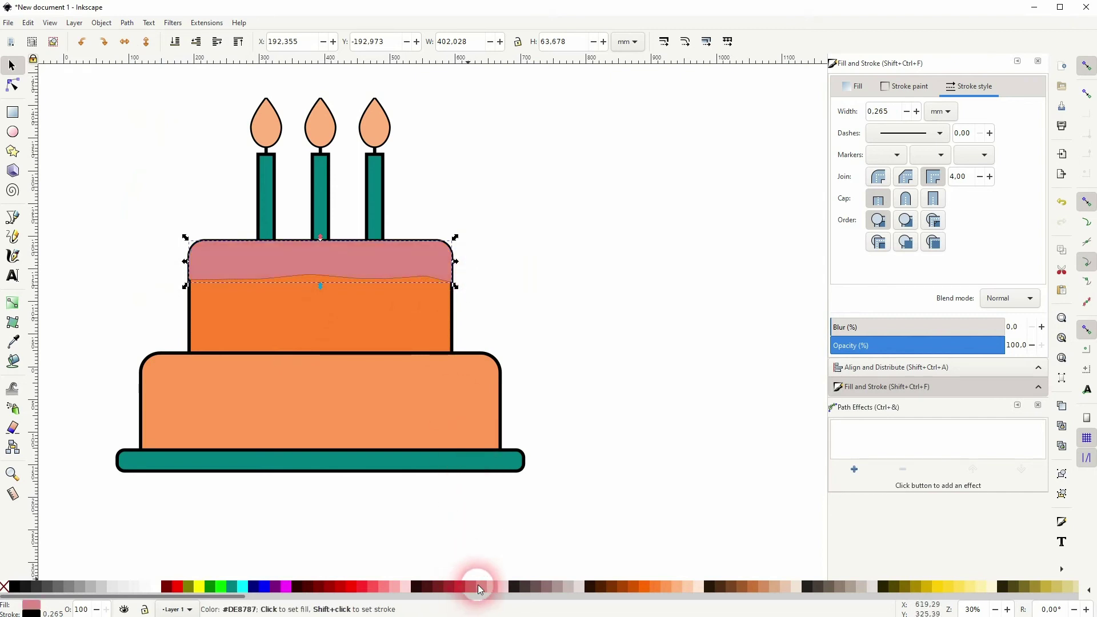
left_click(370, 585)
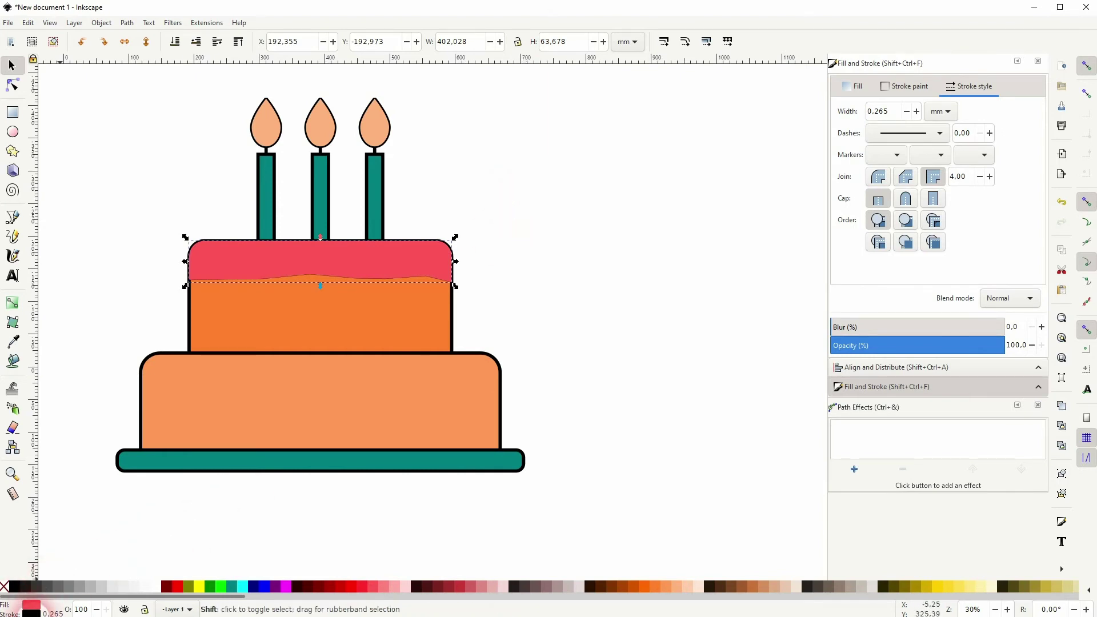
triple_click(883, 112)
type("5")
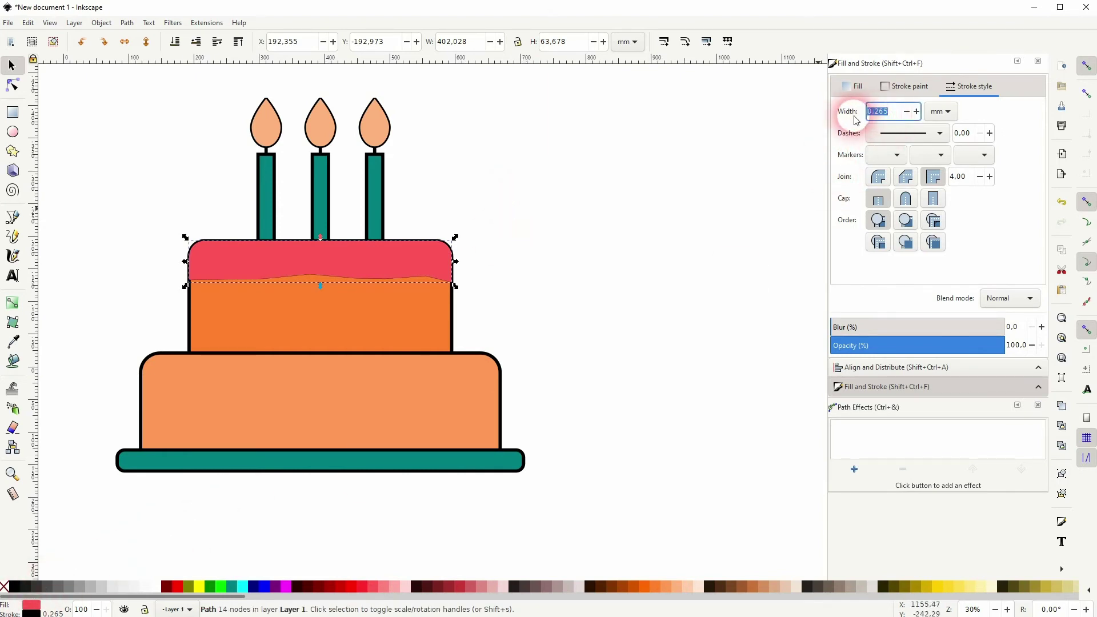
key("Return")
left_click(486, 265)
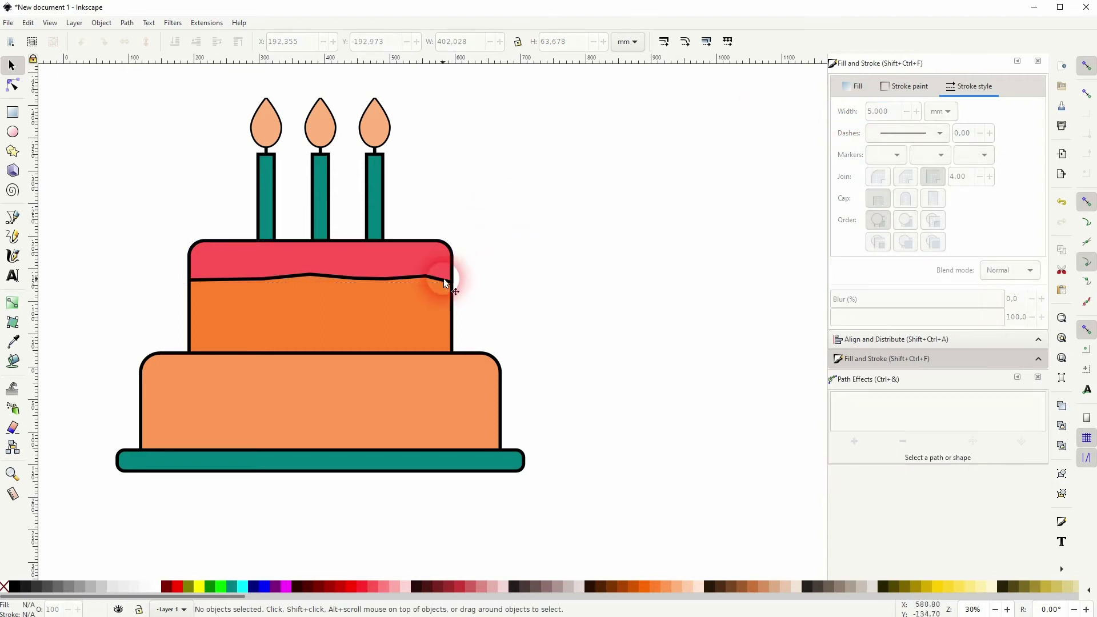
With the Node tool, curve the frosting's left lower segments into a dip and an upward bulge.
left_click(383, 278)
scroll(224, 259, "up", 2)
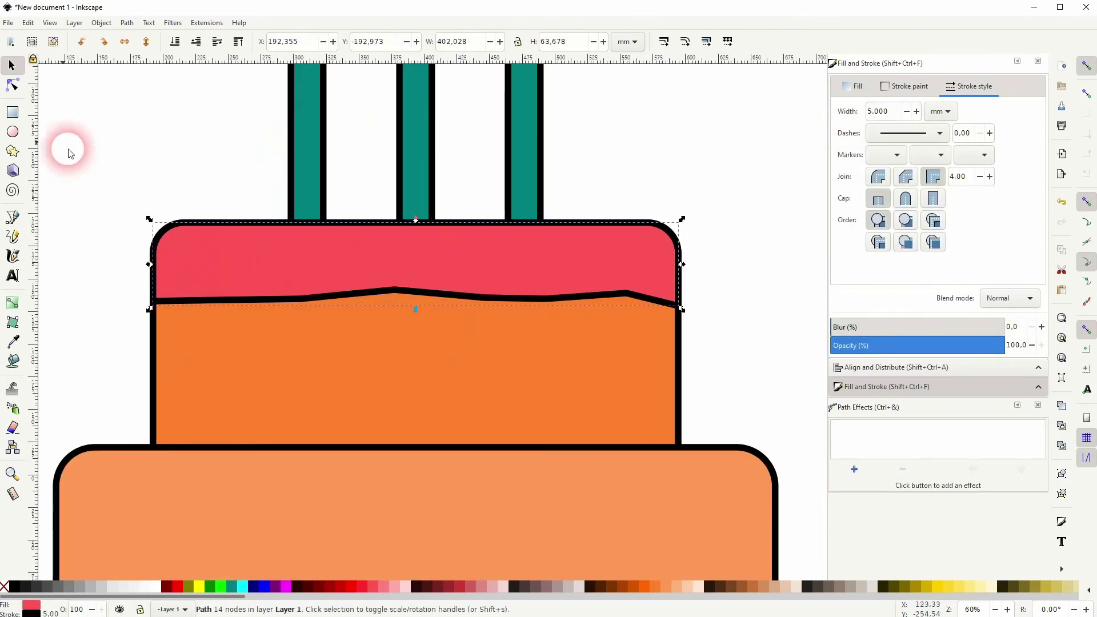
left_click(13, 85)
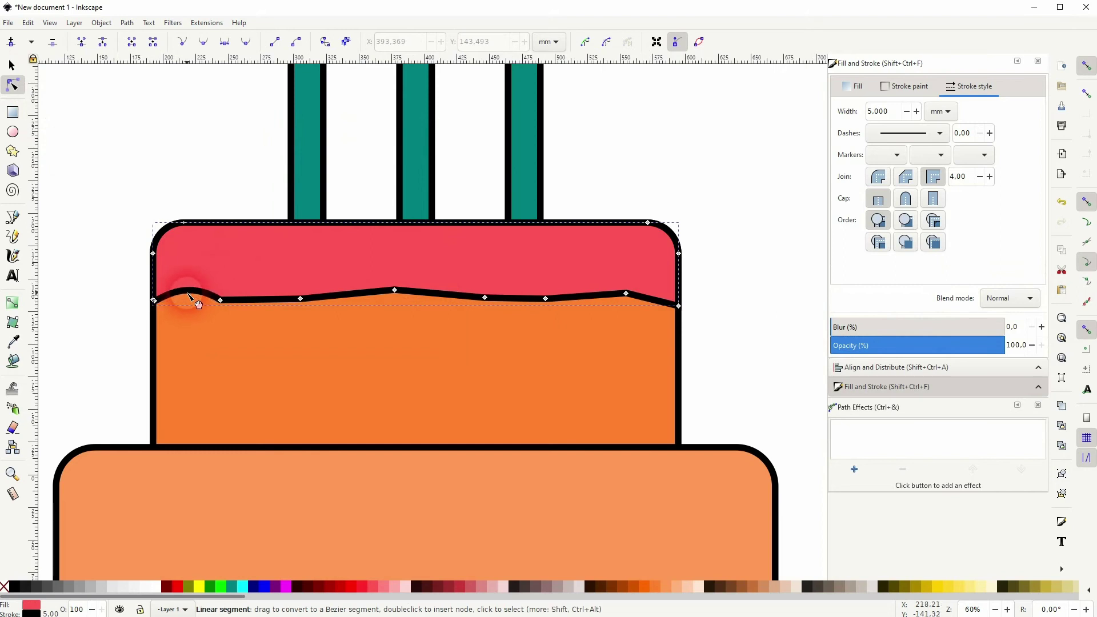
left_click_drag(190, 300, 189, 316)
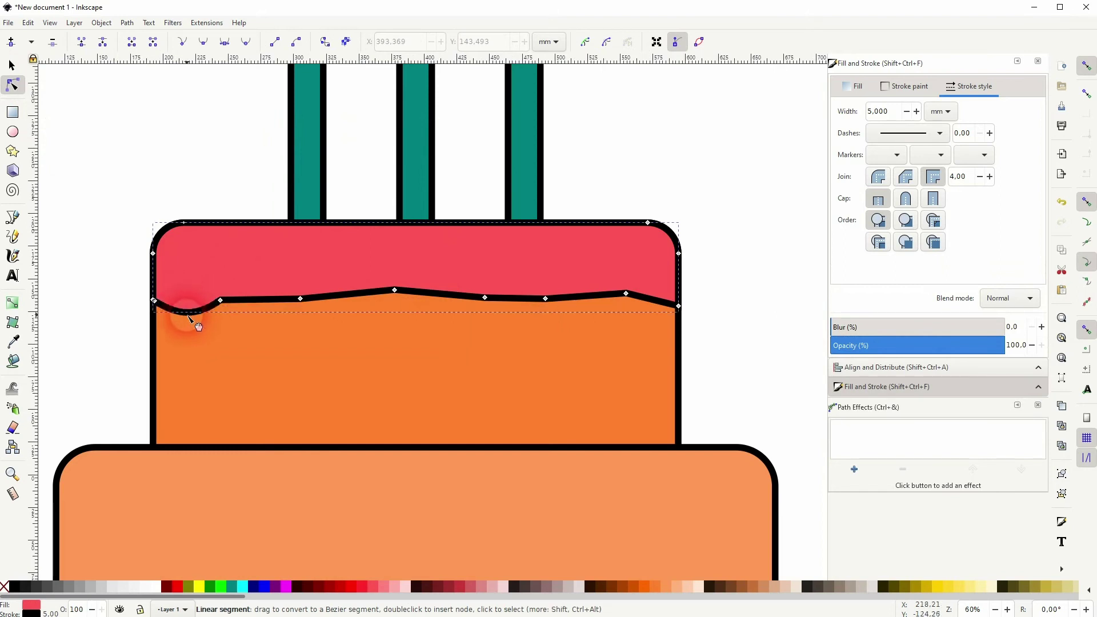
left_click(263, 303)
left_click(307, 298)
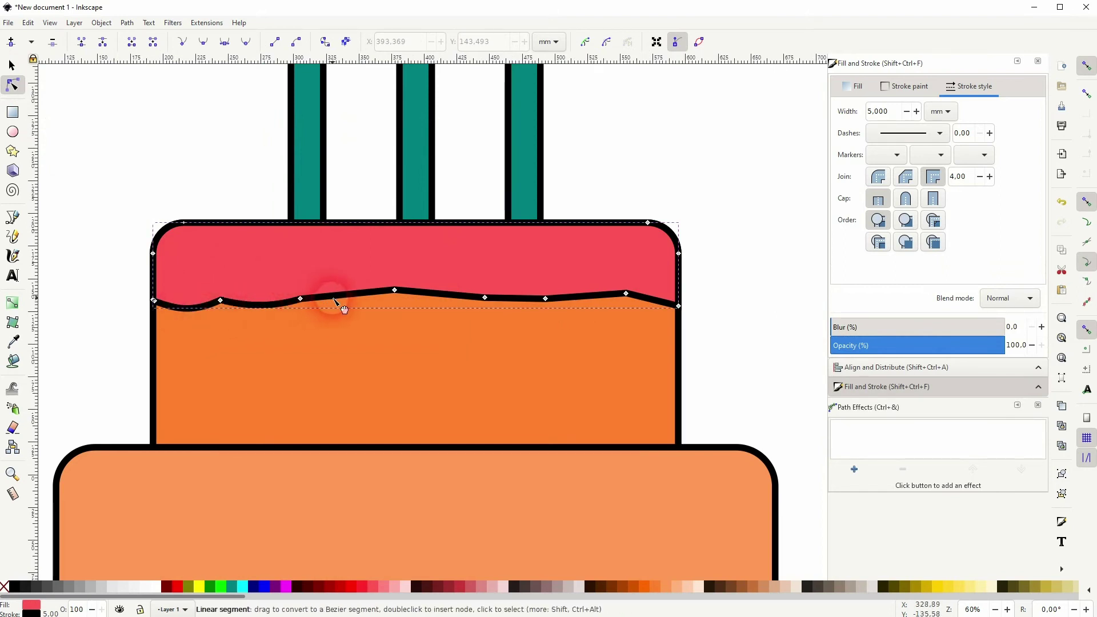
left_click_drag(334, 298, 342, 295)
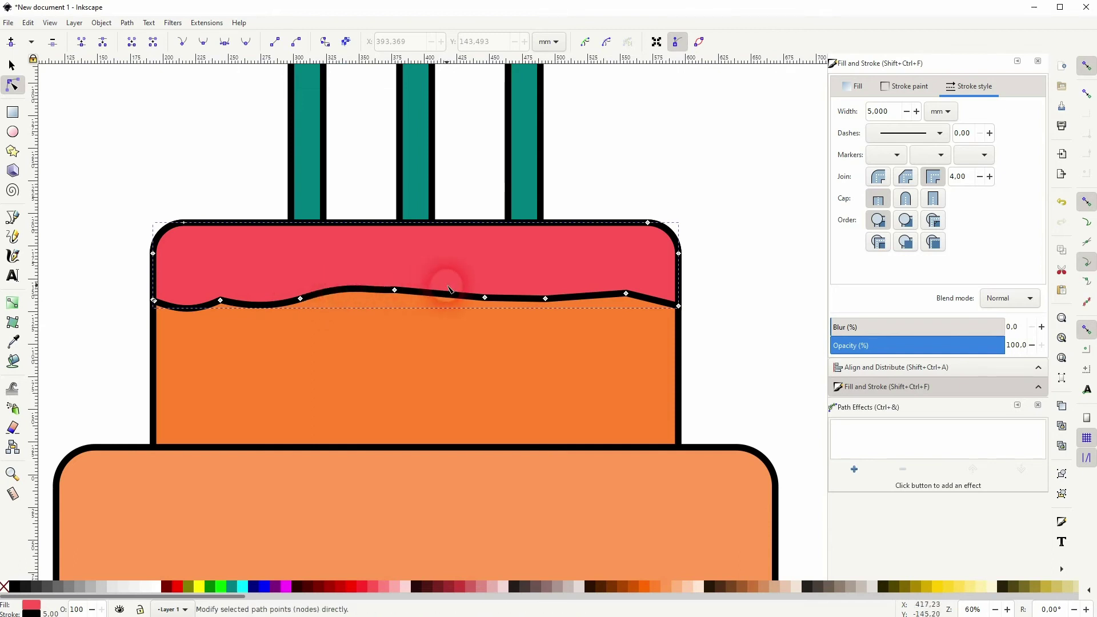
Curve the middle and right frosting segments into waves and deepen the middle dip.
left_click_drag(441, 291, 480, 311)
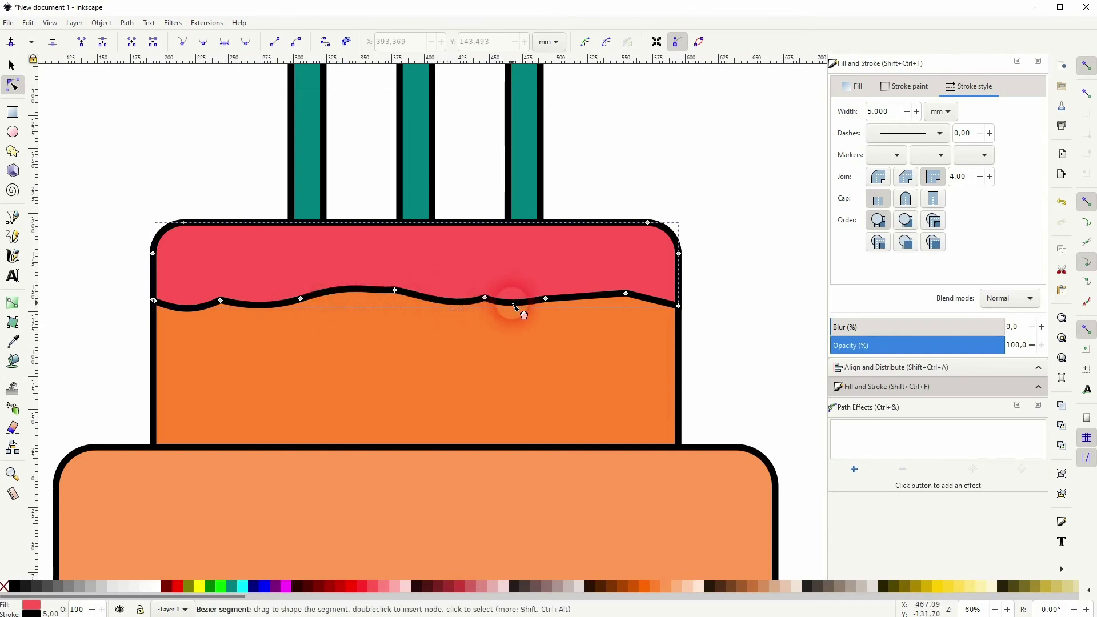
left_click(572, 302)
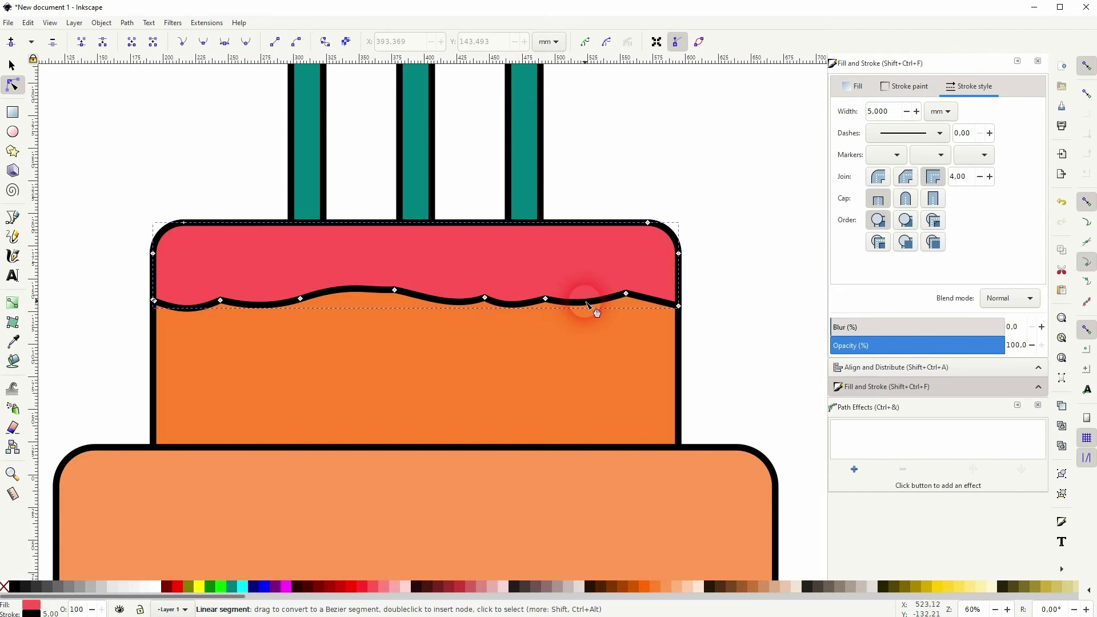
left_click(655, 299)
left_click(366, 291)
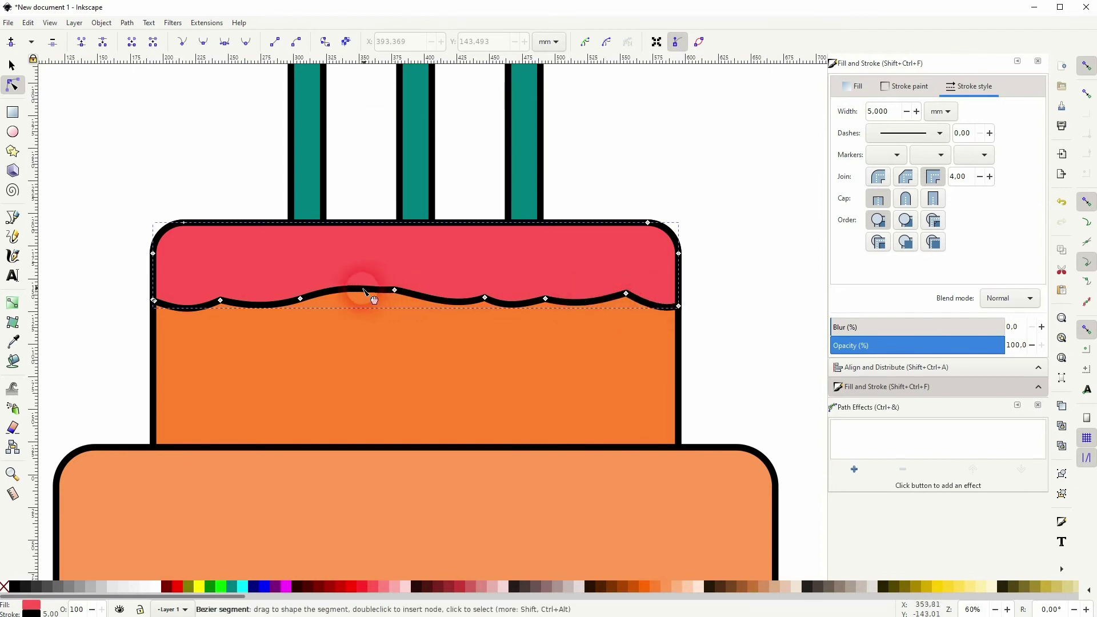
left_click_drag(351, 308, 352, 311)
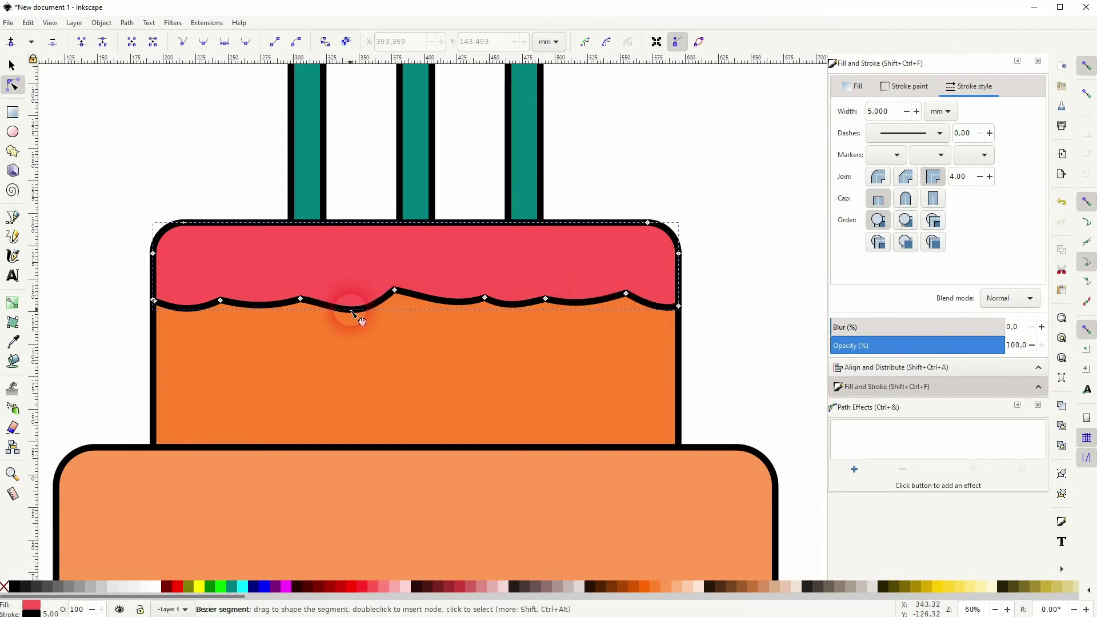
scroll(502, 320, "down", 2)
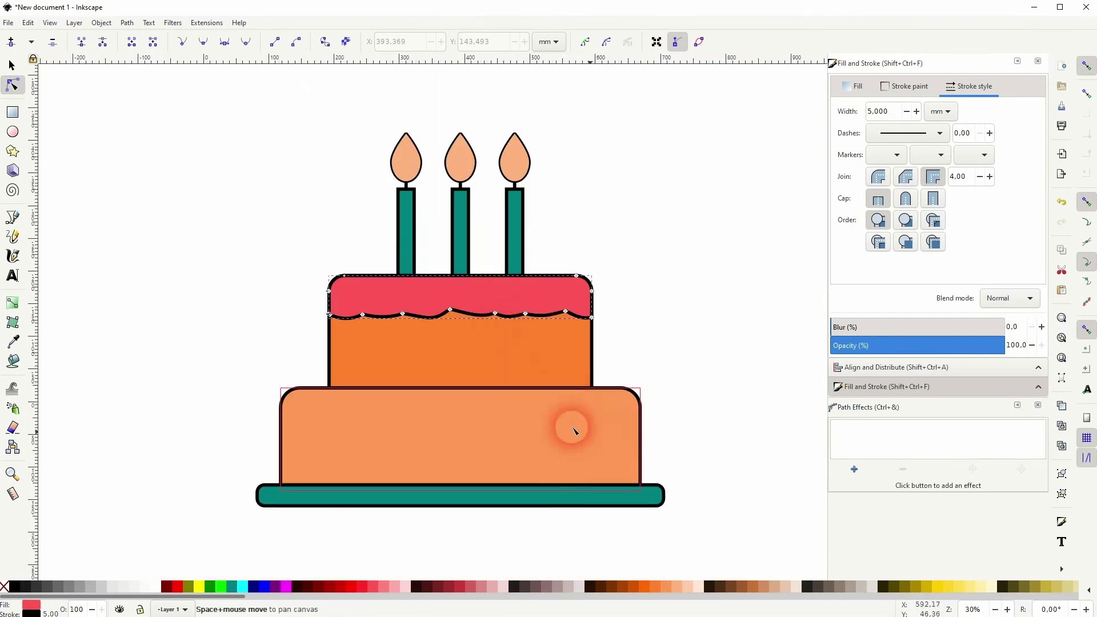
With the Pen tool, draw a closed outline with a zigzag lower edge across the lower tier's top.
left_click_drag(571, 429, 473, 407)
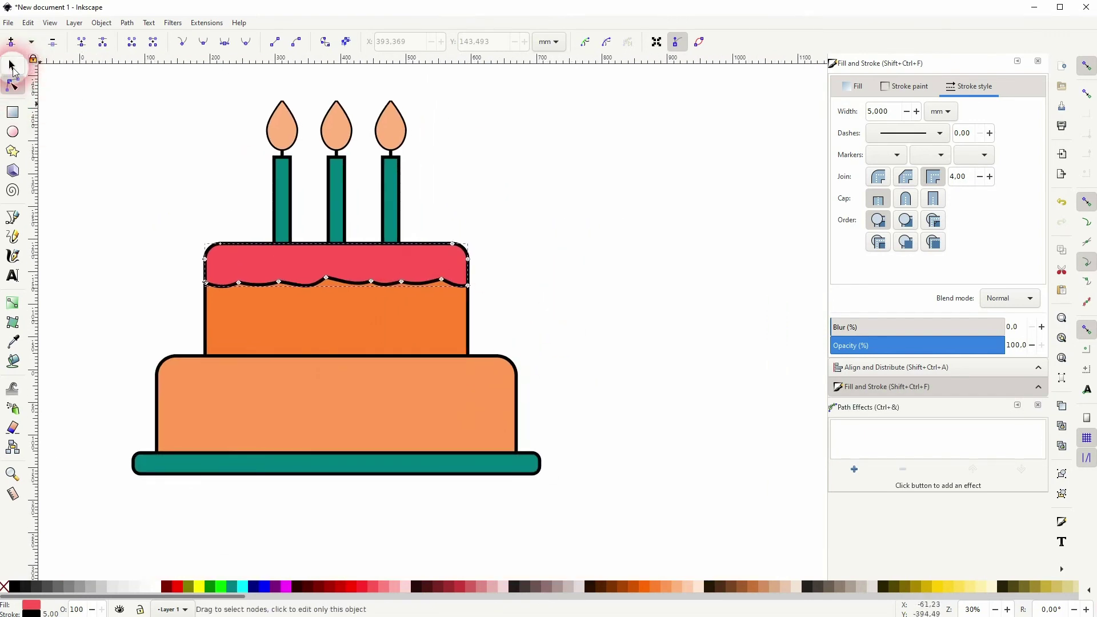
left_click(12, 65)
left_click(121, 239)
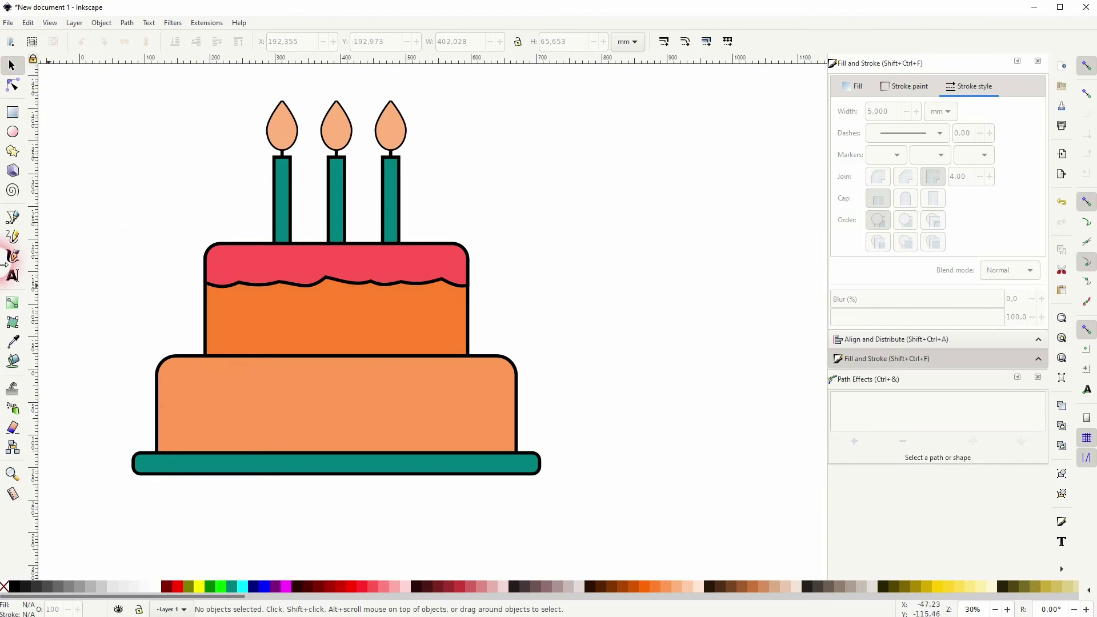
left_click(12, 217)
left_click(158, 411)
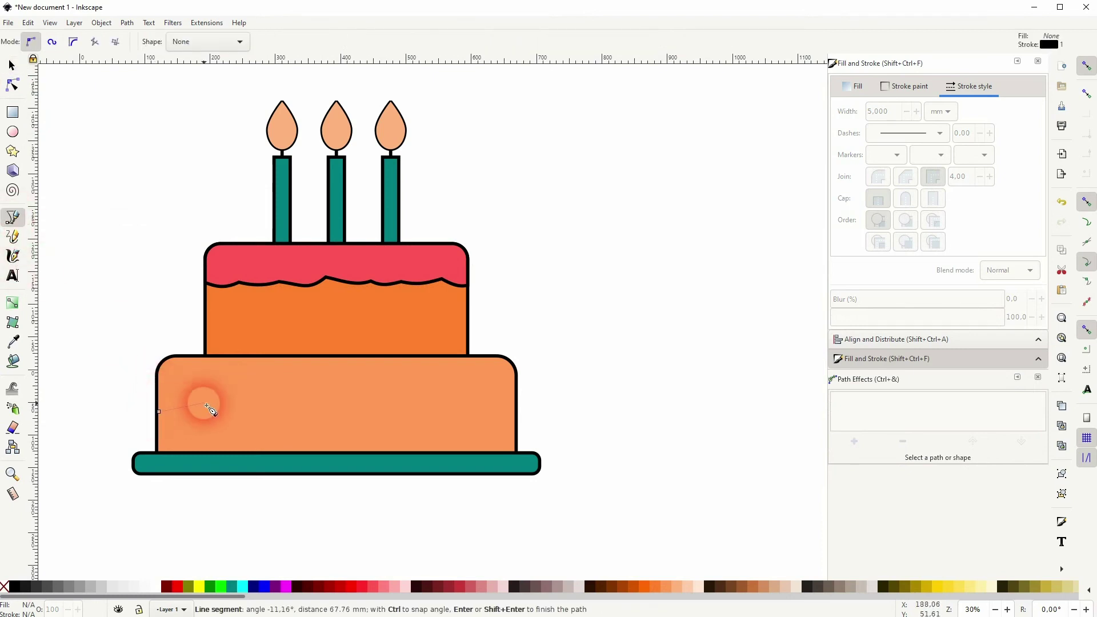
left_click(207, 404)
left_click(350, 410)
left_click(384, 401)
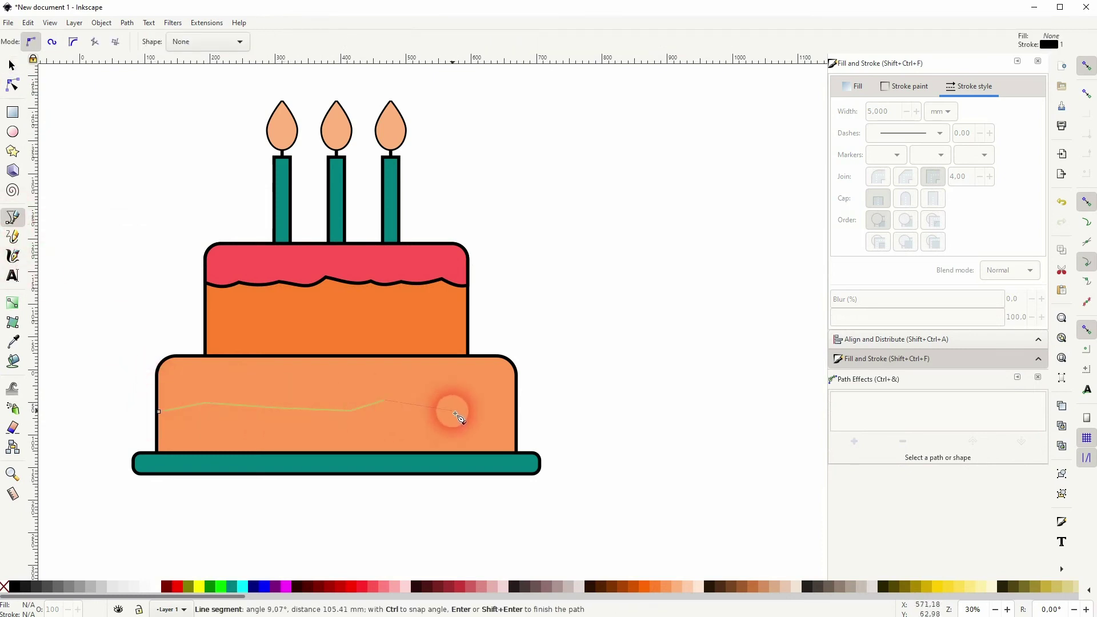
left_click(456, 414)
left_click(544, 405)
left_click(555, 323)
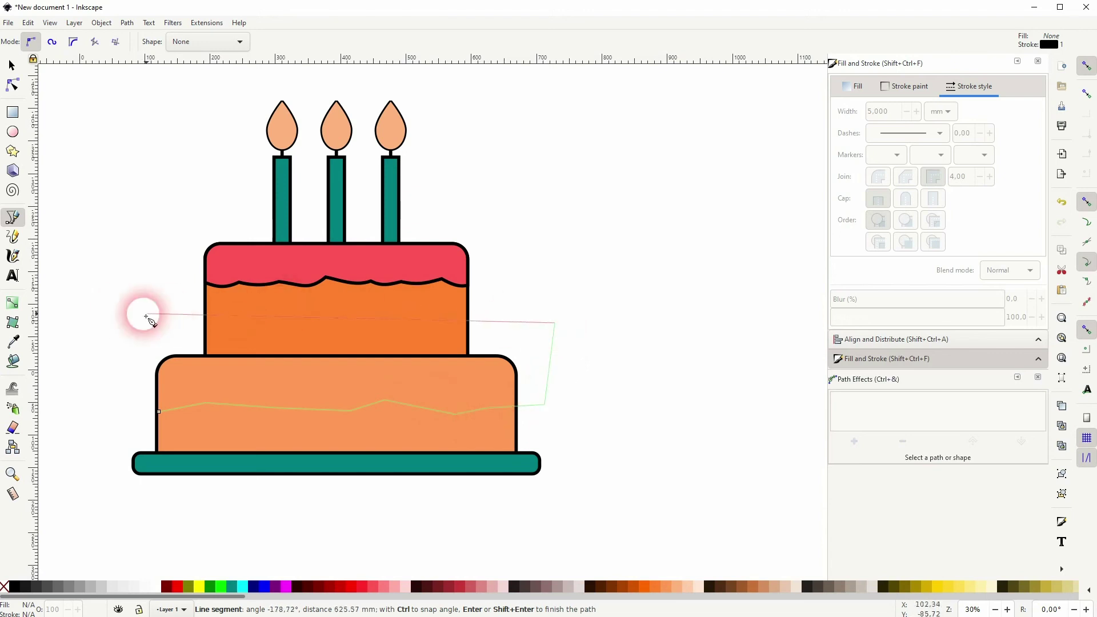
left_click(101, 310)
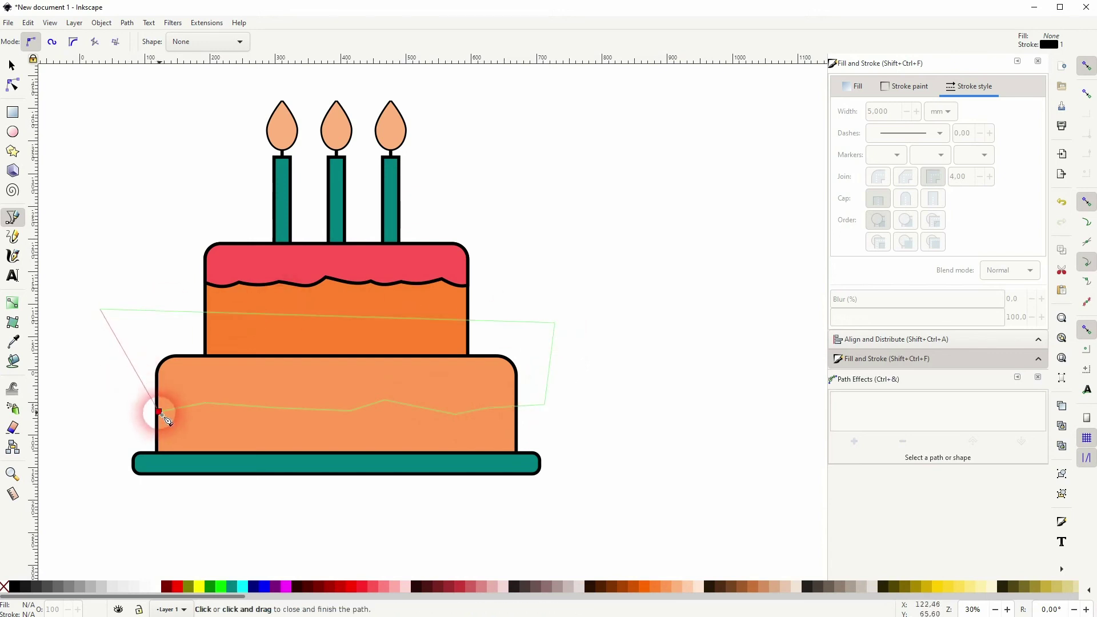
left_click(160, 413)
Intersect the outline with the lower tier and fill the resulting frosting bright red.
left_click(12, 67)
left_click(253, 440)
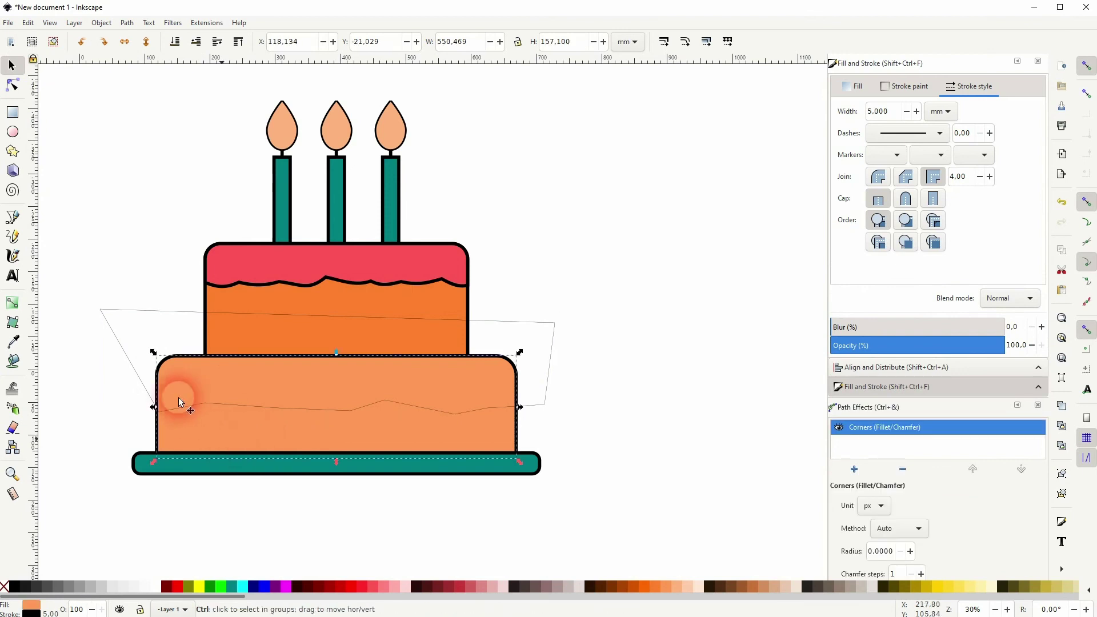
left_click(115, 333, "shift")
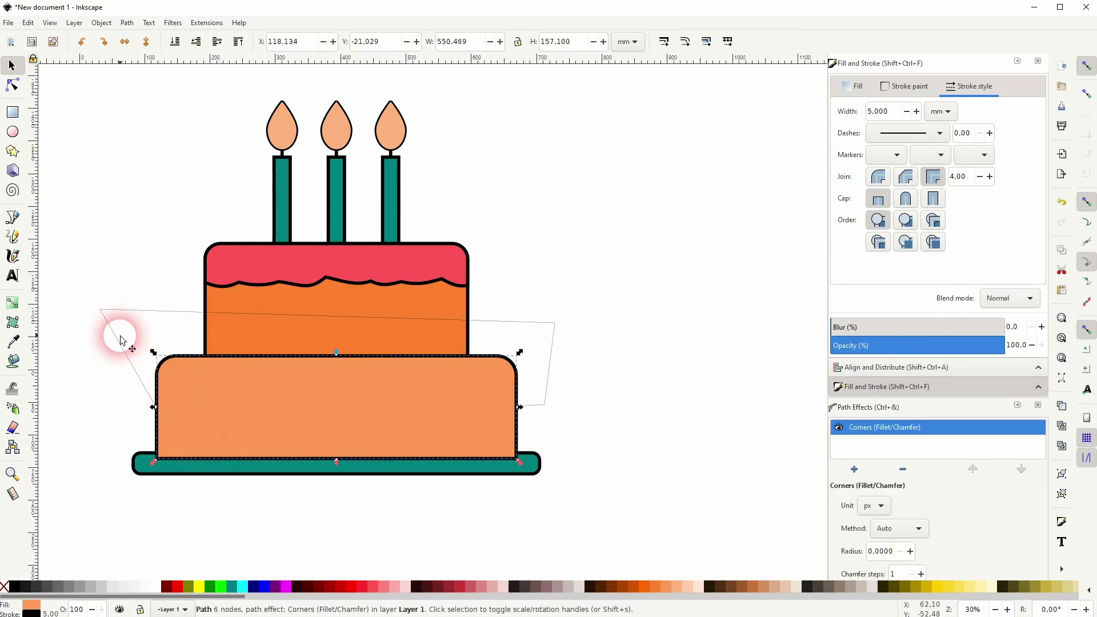
left_click(127, 23)
left_click(174, 108)
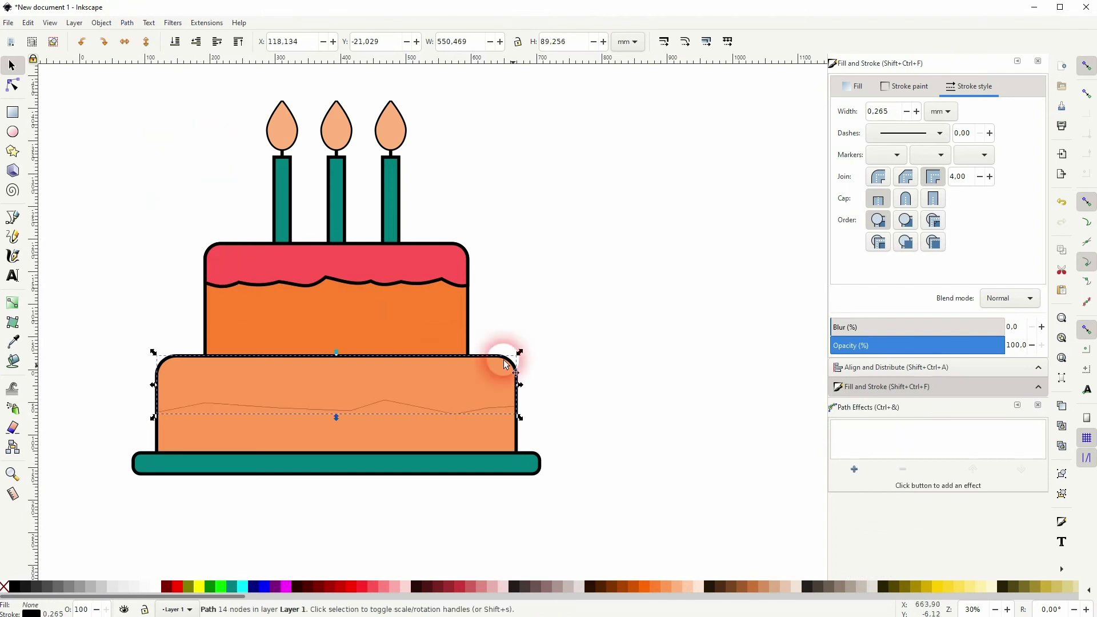
left_click(374, 588)
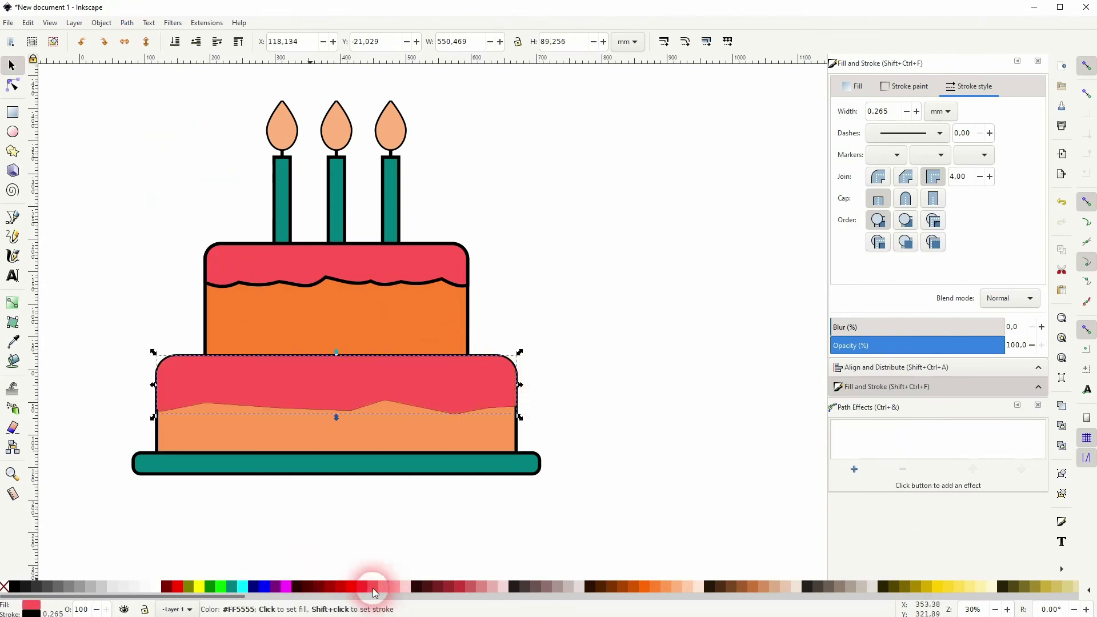
left_click(363, 586)
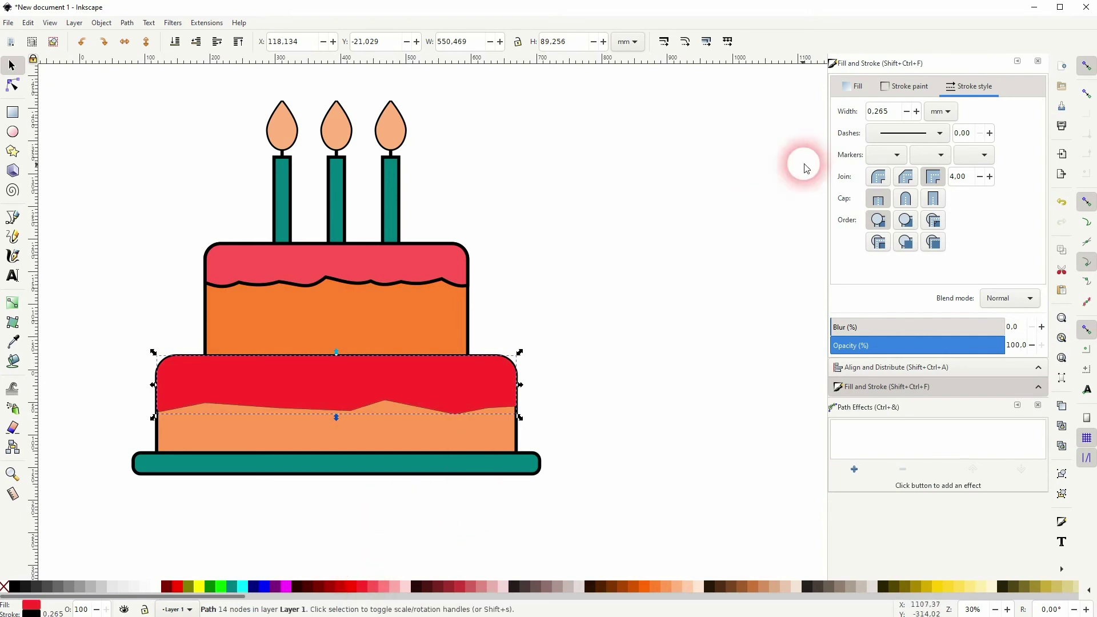
Set the lower tier icing's outline width to 5 mm.
left_click_drag(919, 117, 862, 98)
type("5")
key("Return")
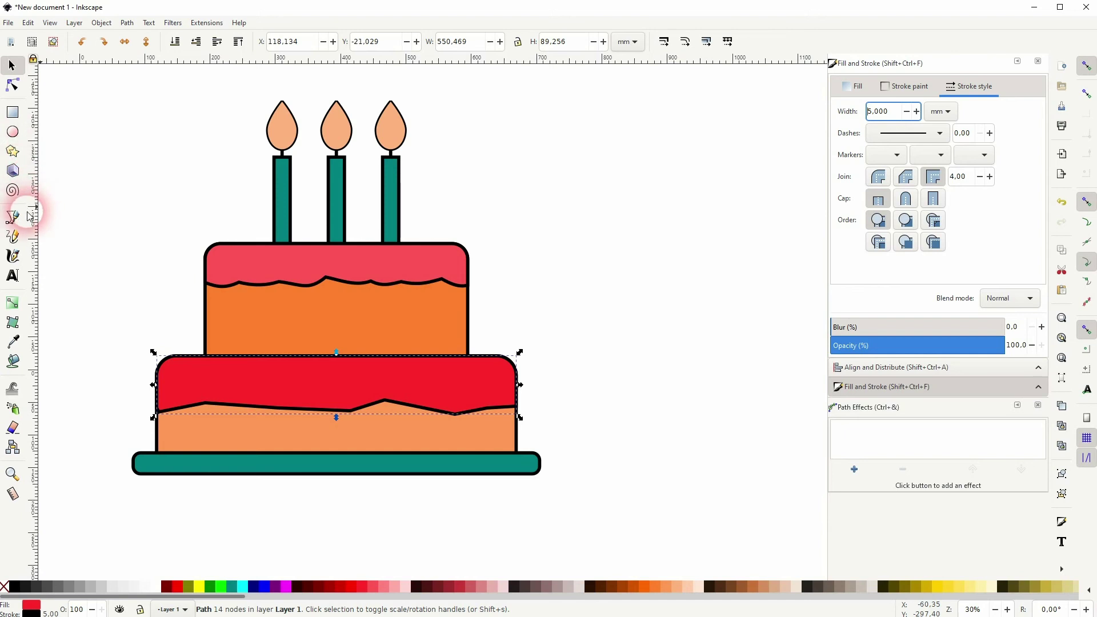
With the Node tool, bend the icing's straight lower segments into soft downward waves.
left_click(13, 84)
scroll(215, 429, "up", 2)
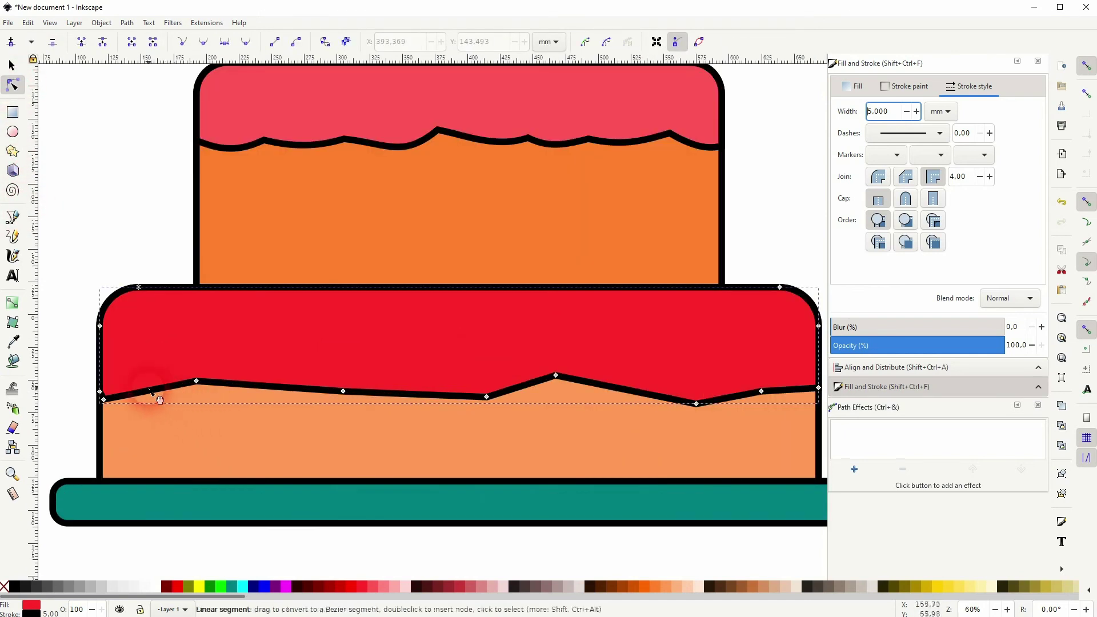
left_click_drag(152, 400, 156, 403)
left_click_drag(269, 396, 256, 402)
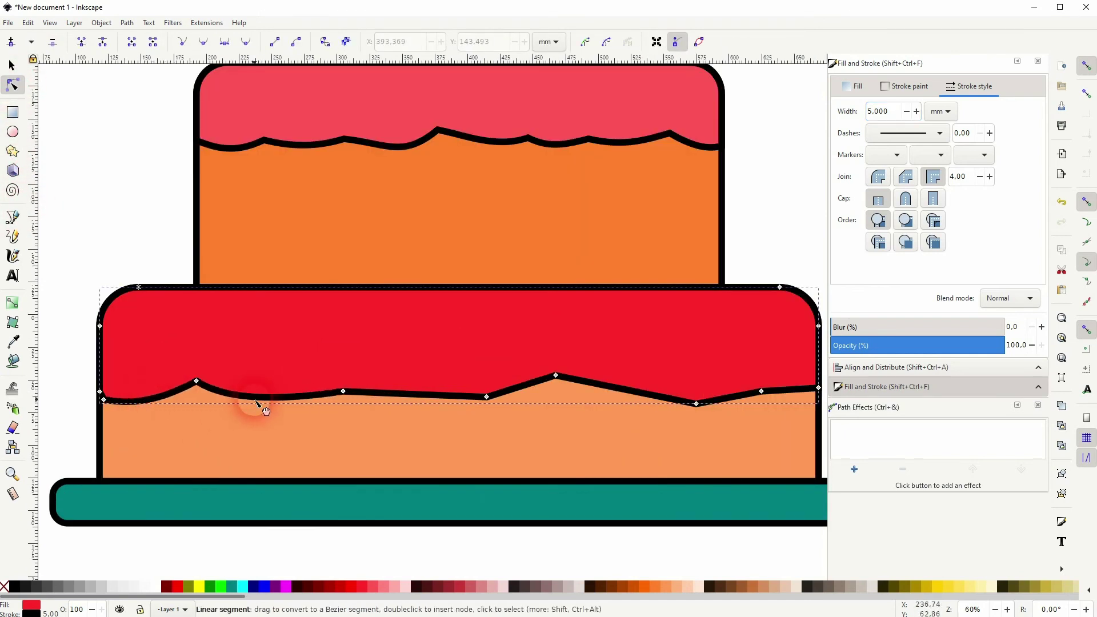
left_click_drag(361, 396, 421, 411)
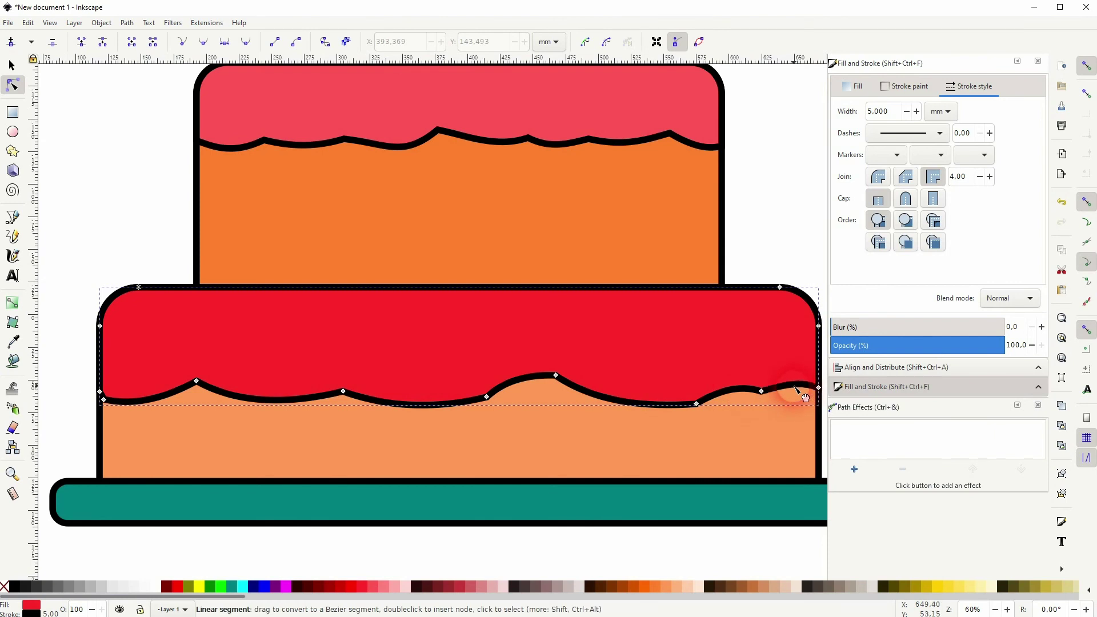
scroll(693, 413, "down", 2)
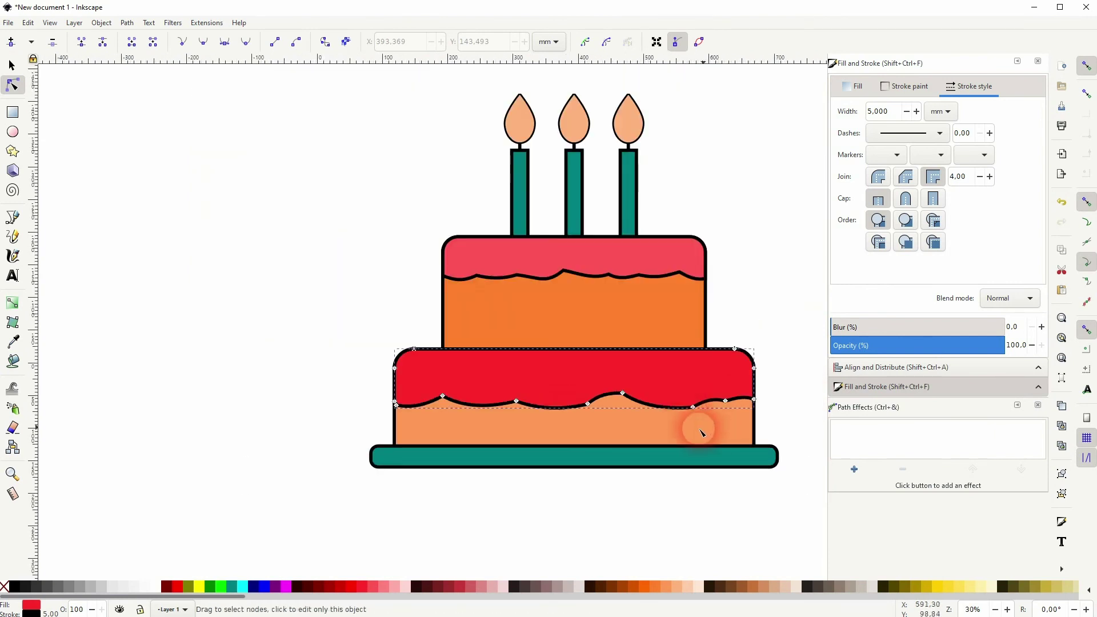
scroll(595, 446, "right", 3)
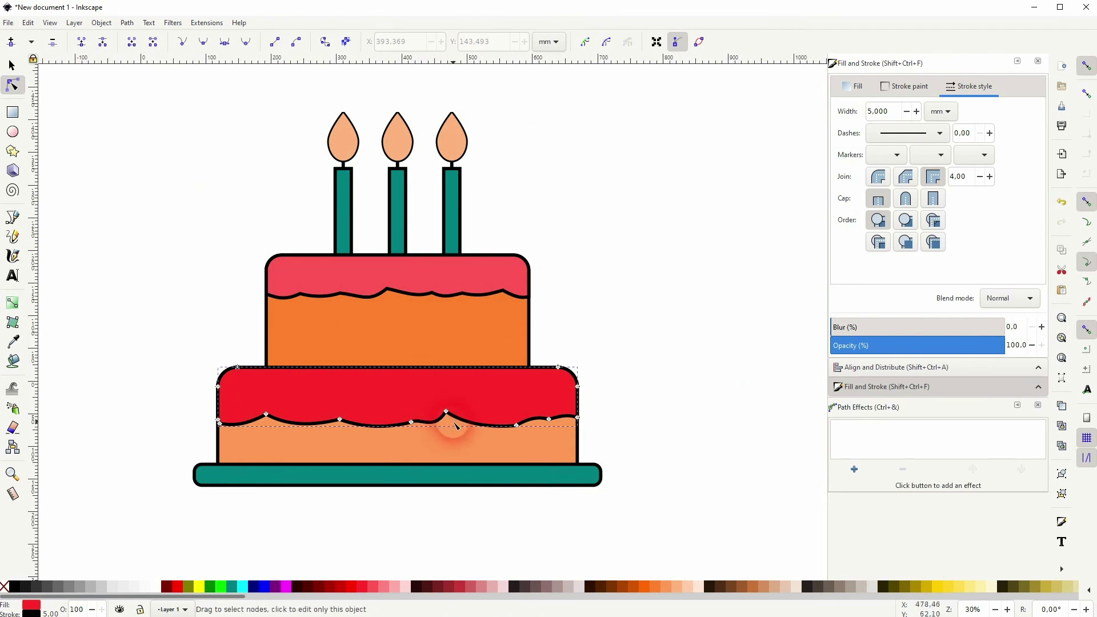
left_click_drag(447, 412, 449, 416)
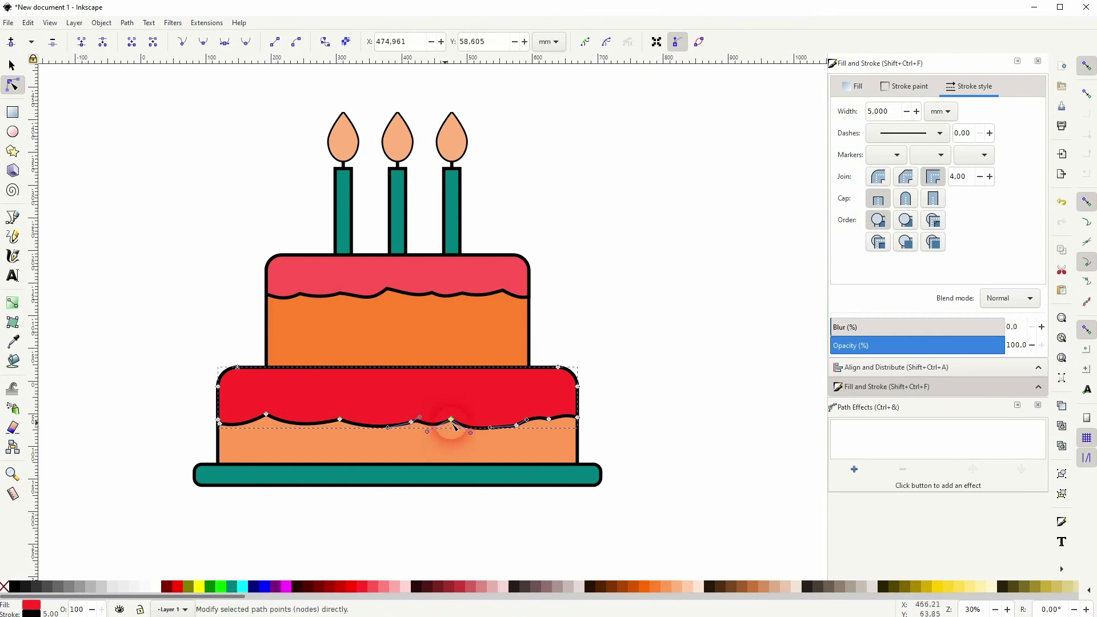
Recolour the bottom icing with the same pinkish red swatch as the top icing.
left_click(11, 65)
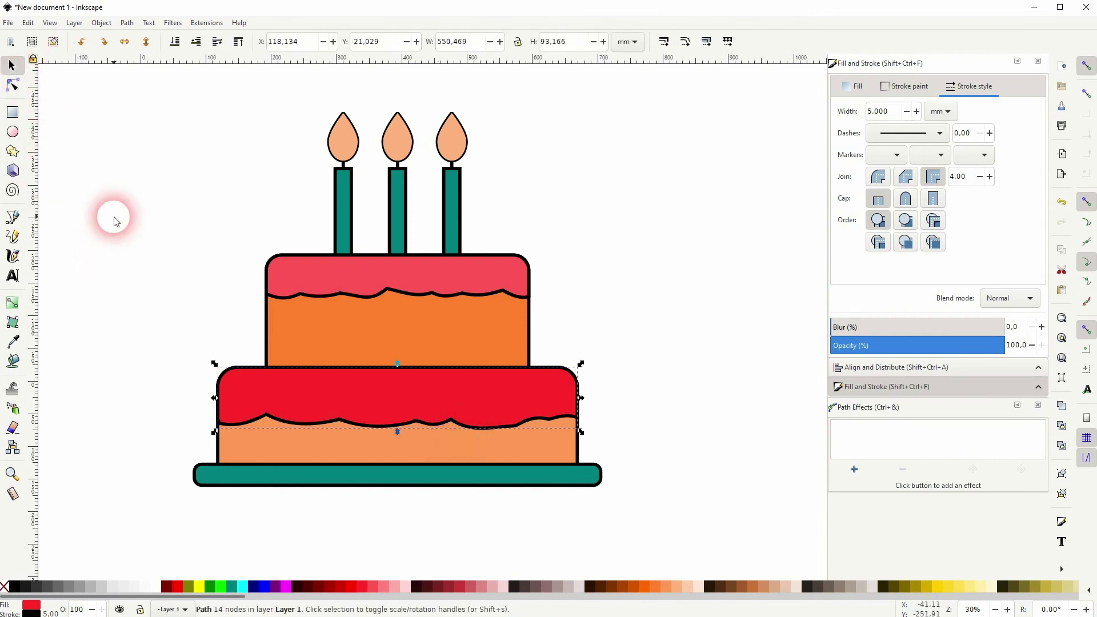
left_click(167, 290)
scroll(244, 355, "down", 1, "ctrl")
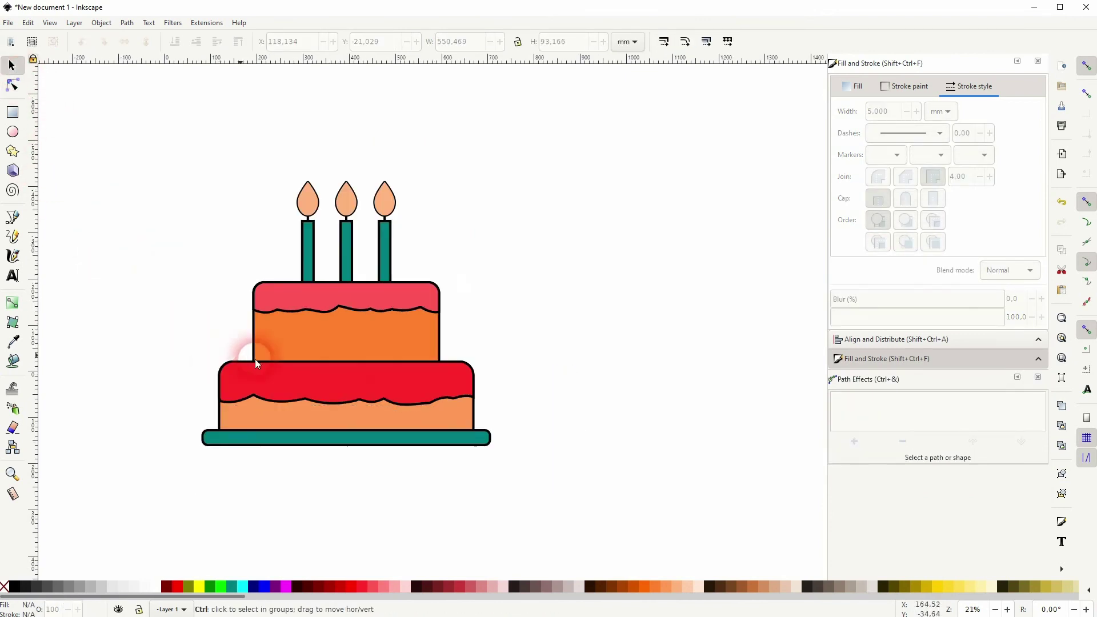
scroll(348, 403, "right", 2)
scroll(338, 403, "up", 1, "ctrl")
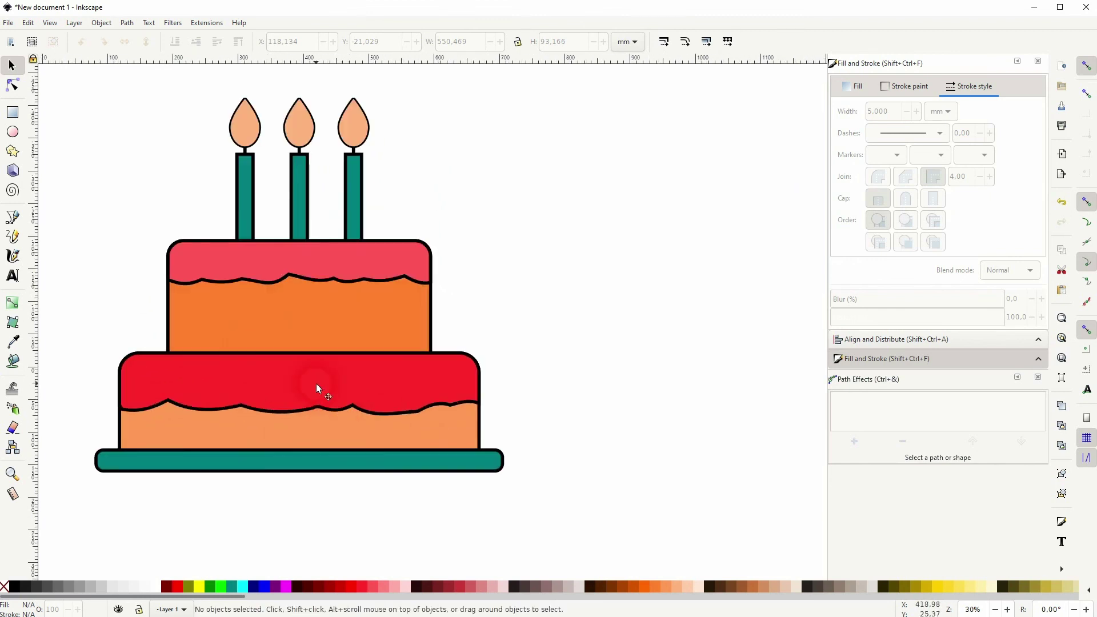
left_click(317, 383)
left_click(383, 589)
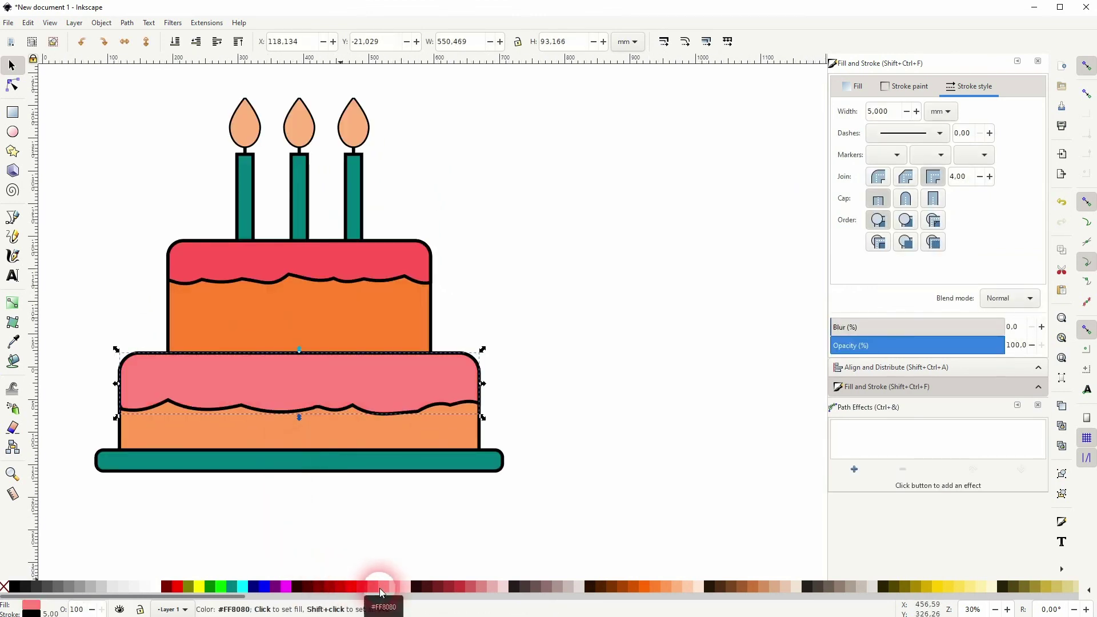
left_click(373, 589)
left_click(560, 401)
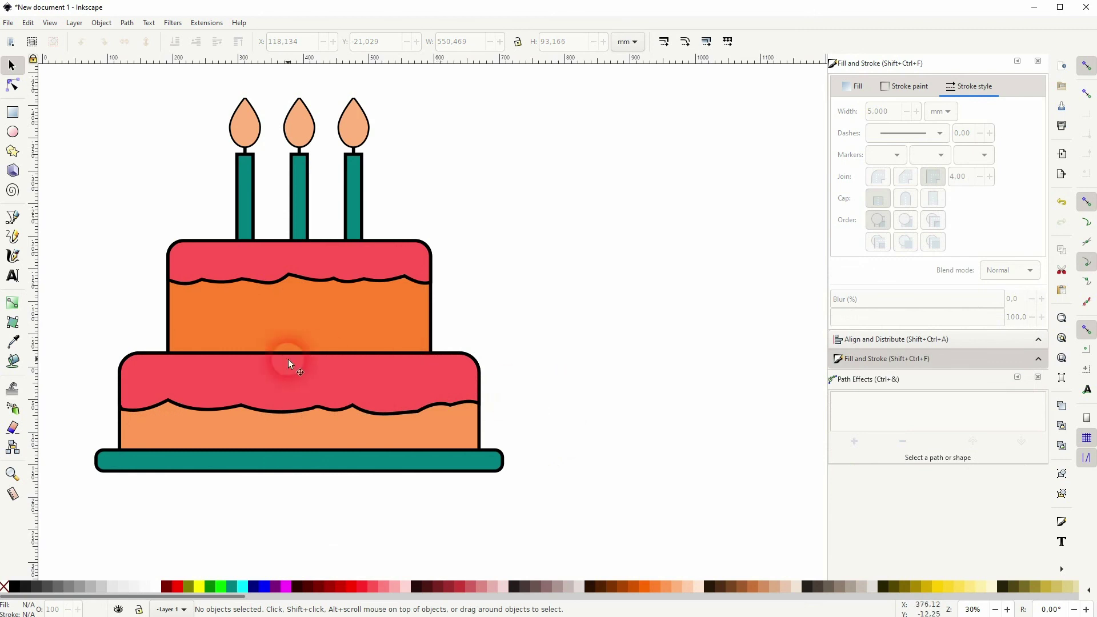
Fill the bottom tier's cake band with orange #FF7F2A to match the top tier.
scroll(252, 365, "down", 1)
scroll(251, 366, "up", 1)
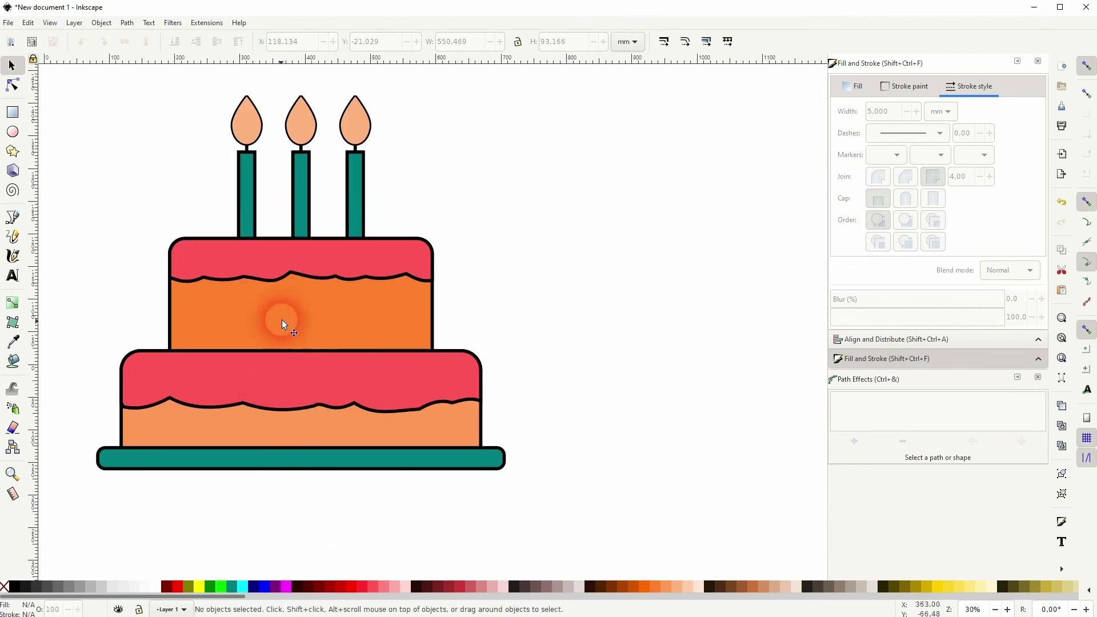
left_click(288, 432)
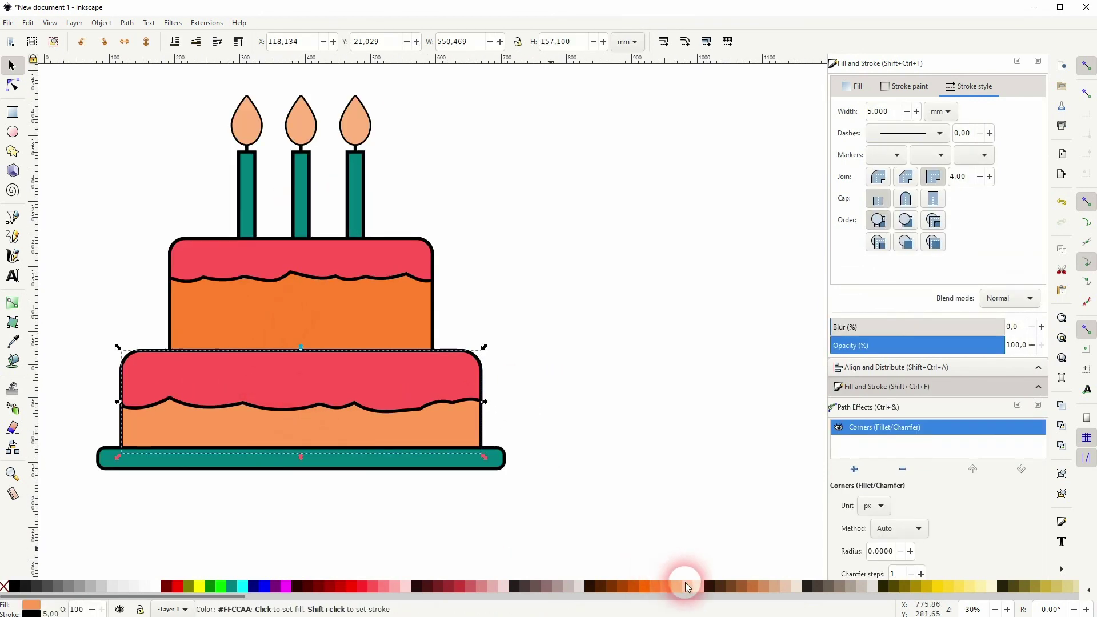
left_click(656, 585)
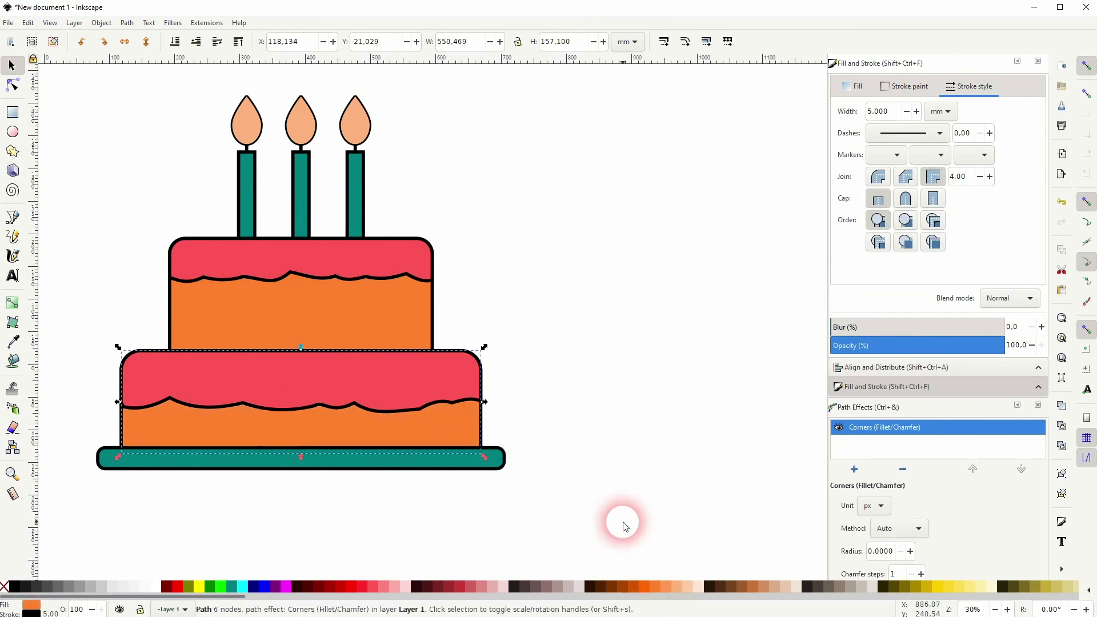
left_click(604, 464)
left_click_drag(392, 387, 456, 423)
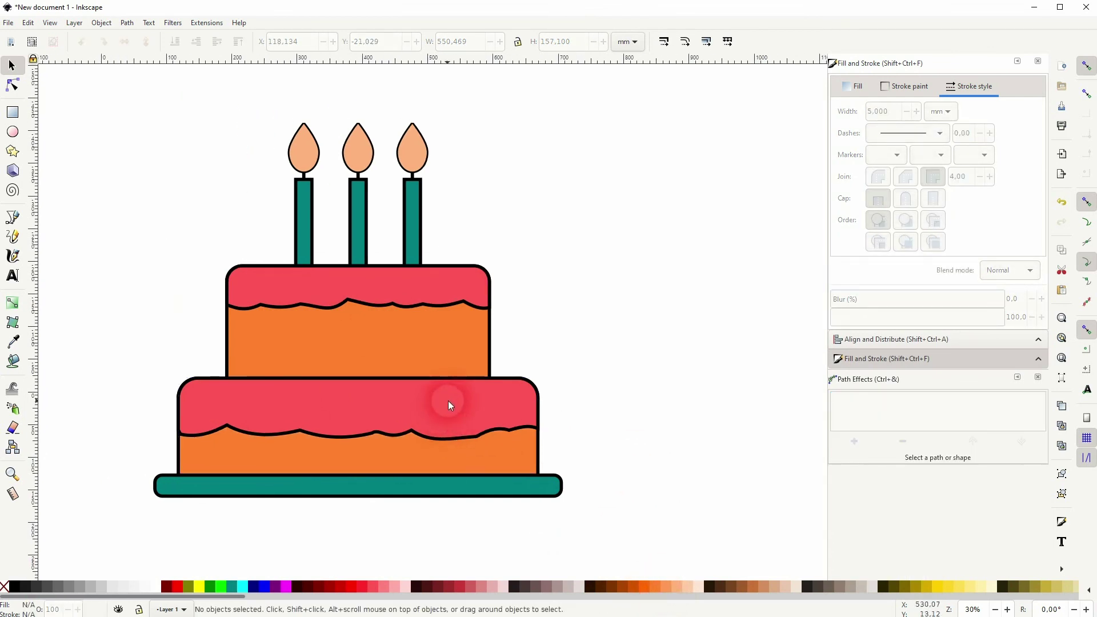
scroll(454, 397, "down", 1)
left_click_drag(613, 395, 527, 410)
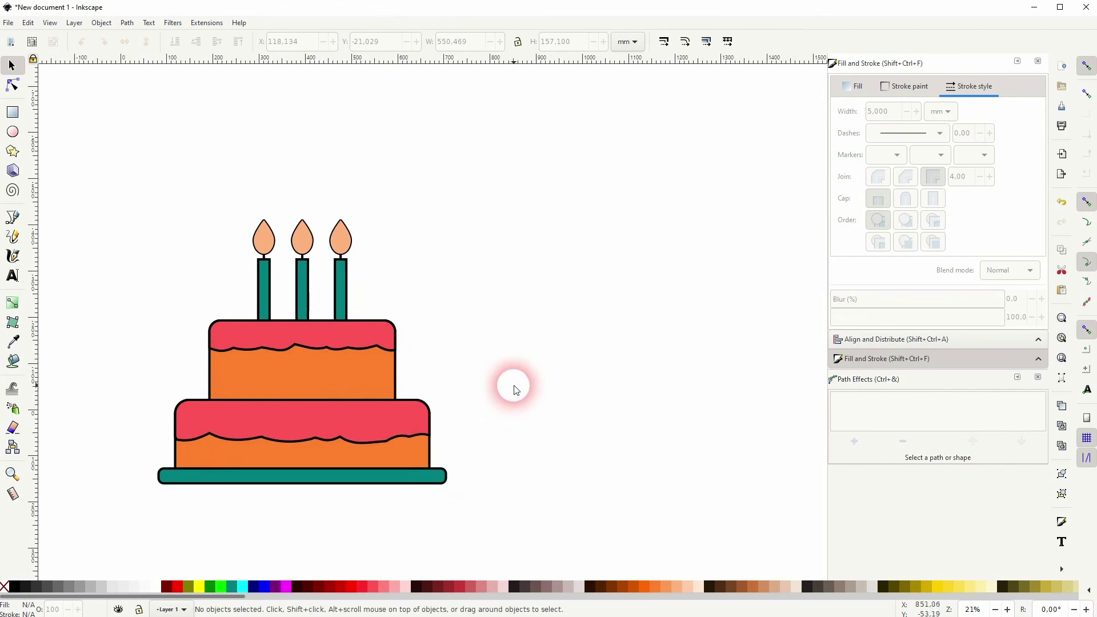
Select the three candle flames together and fill them with orange #FF9955.
left_click(299, 242)
left_click(299, 247, "shift")
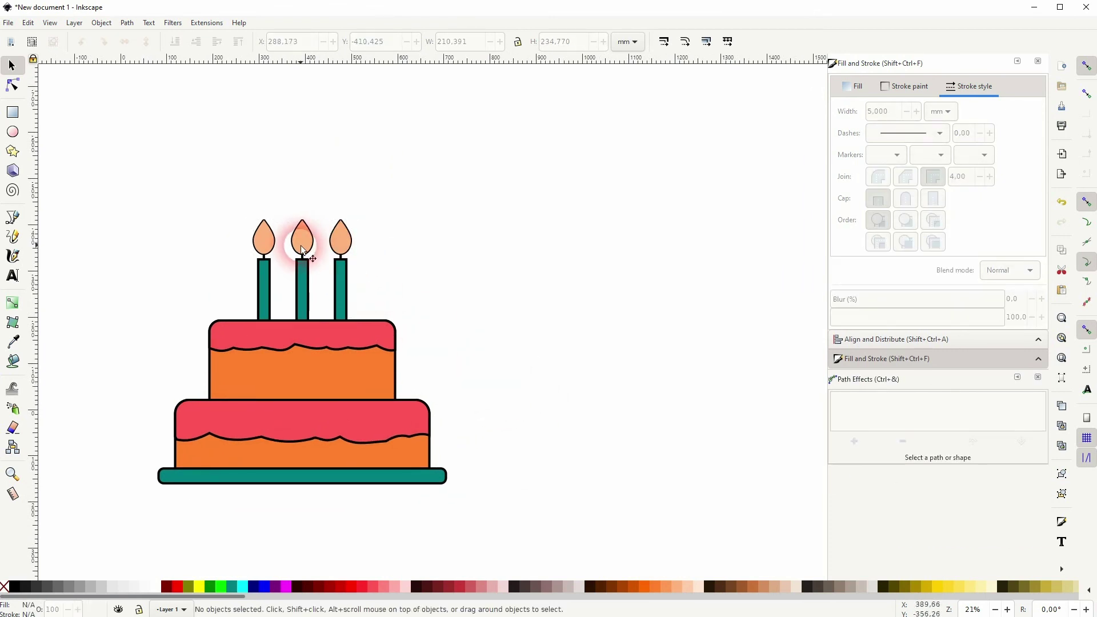
left_click(302, 247, "shift")
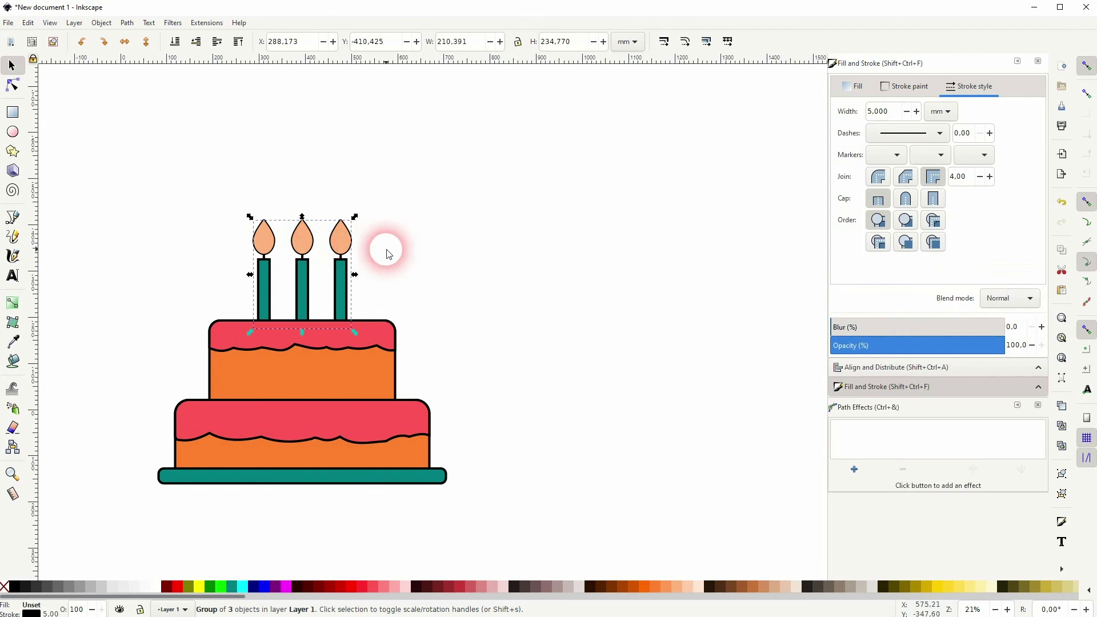
left_click(338, 250, "shift")
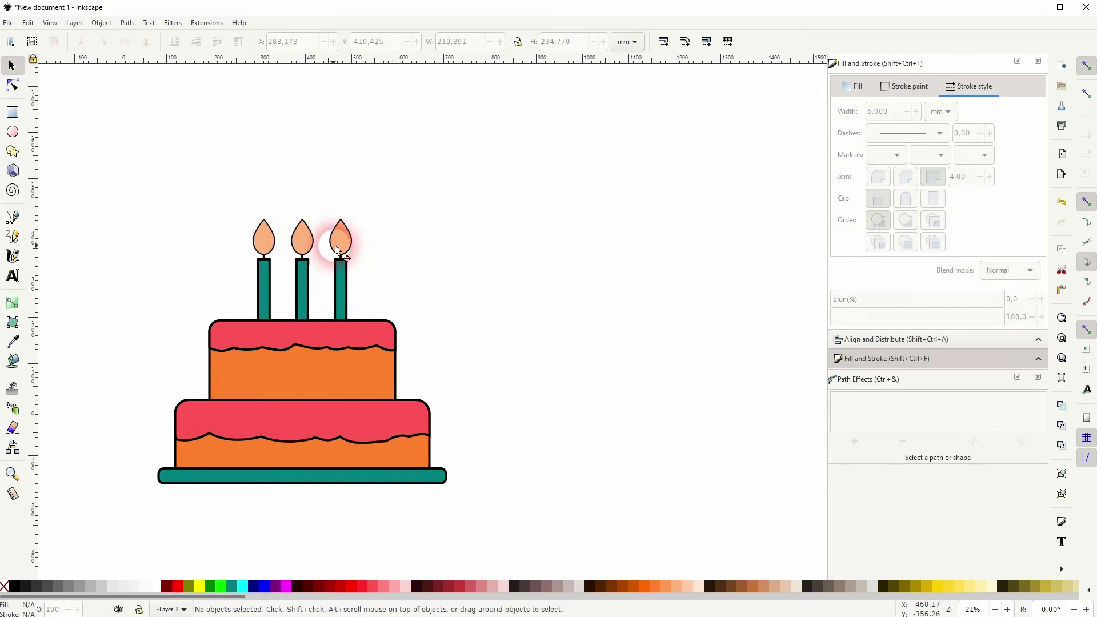
left_click(337, 249, "ctrl")
left_click(303, 243, "ctrl")
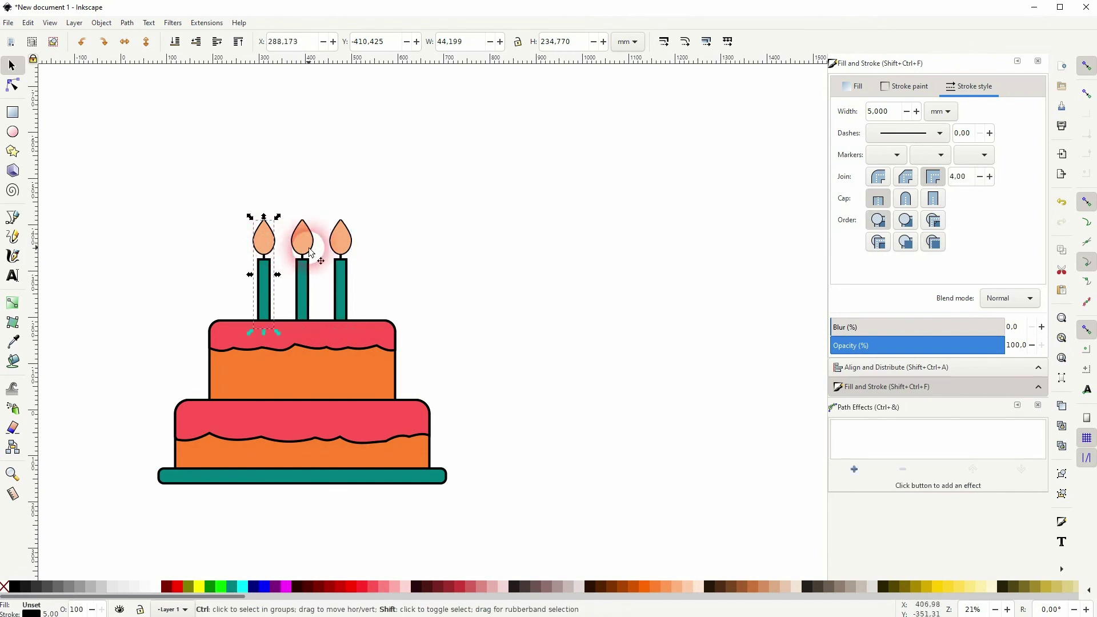
left_click(339, 239, "ctrl")
left_click(305, 245, "shift")
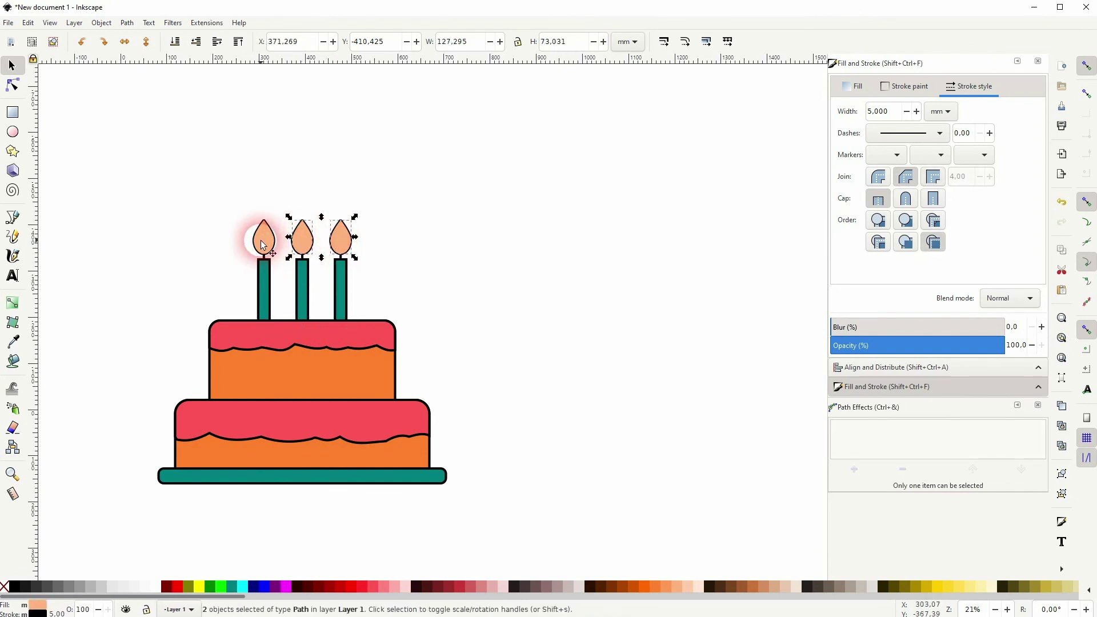
left_click(255, 240, "shift")
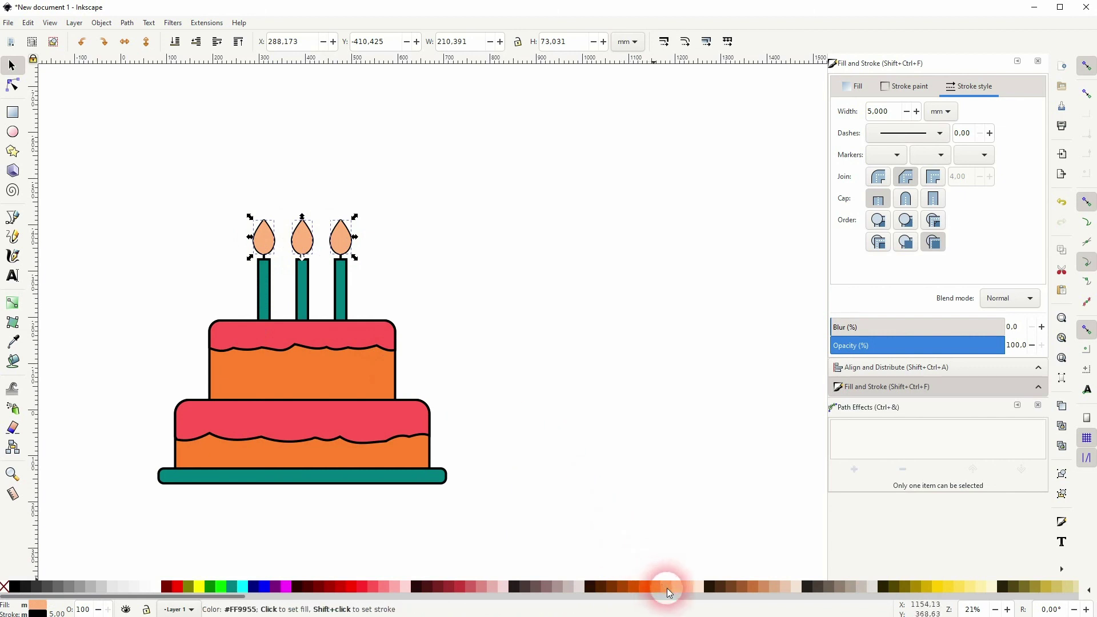
left_click(598, 464)
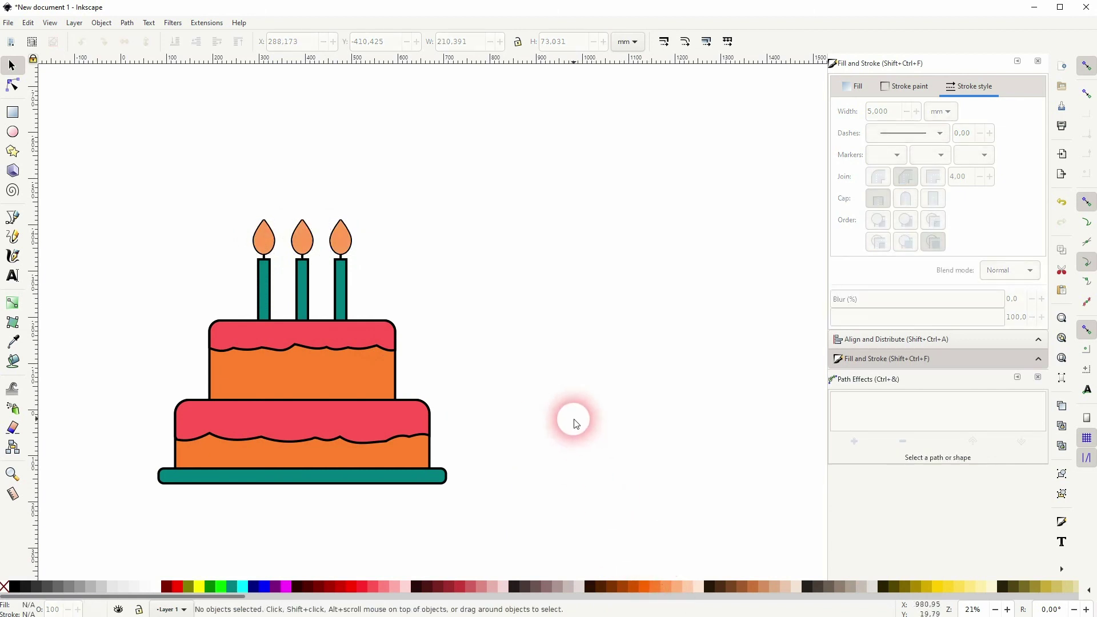
Group all 14 cake objects with Ctrl+A, Ctrl+G and drag the group up-right.
key("ctrl+a")
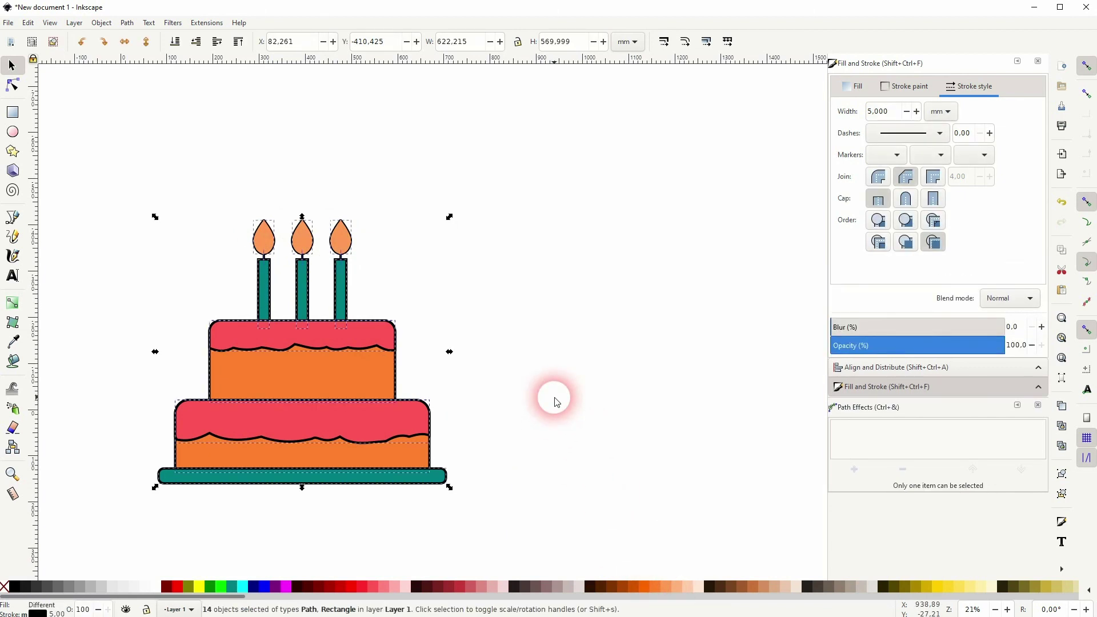
key("ctrl+g")
left_click_drag(304, 370, 319, 326)
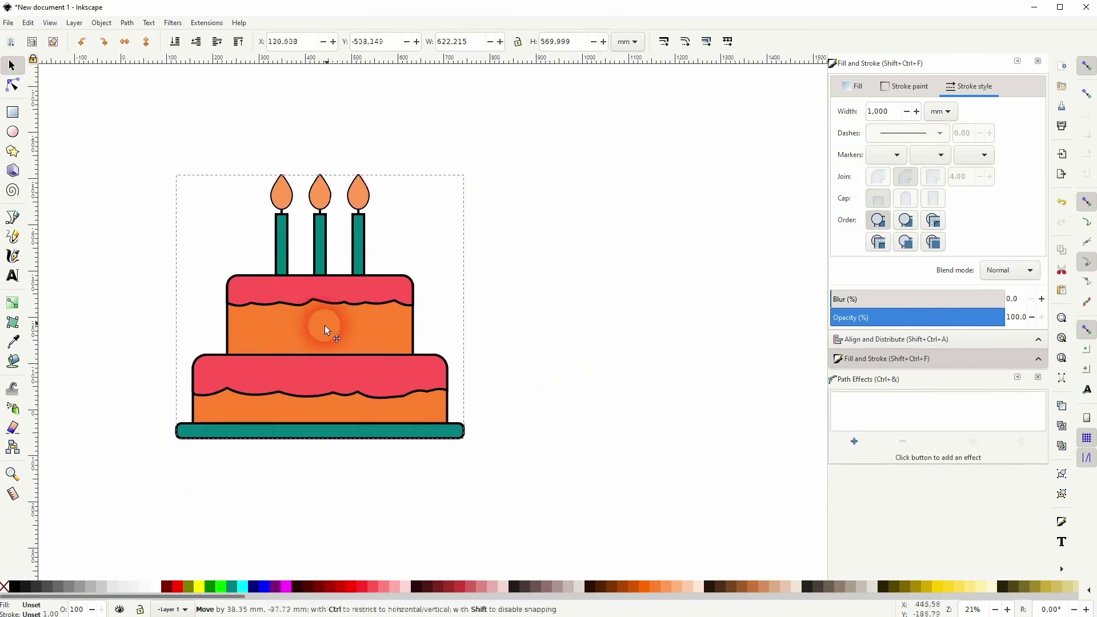